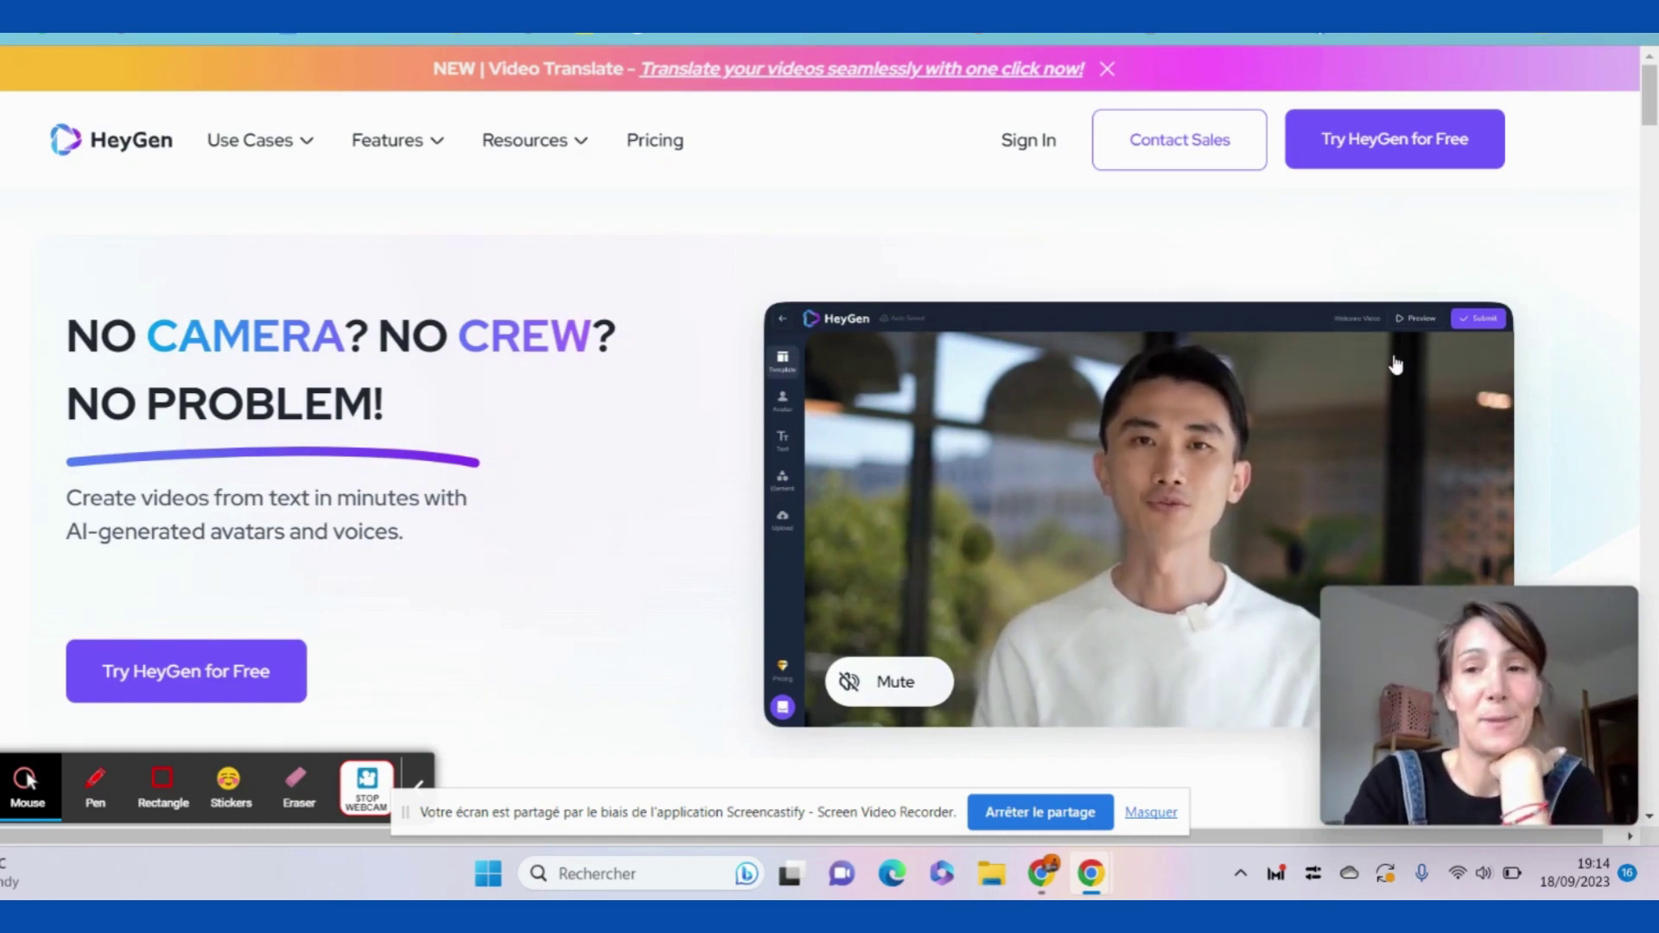
# - Start HeyGen for free, open its Video section and sign in with the suggested Google account
pyautogui.click(1443, 158)
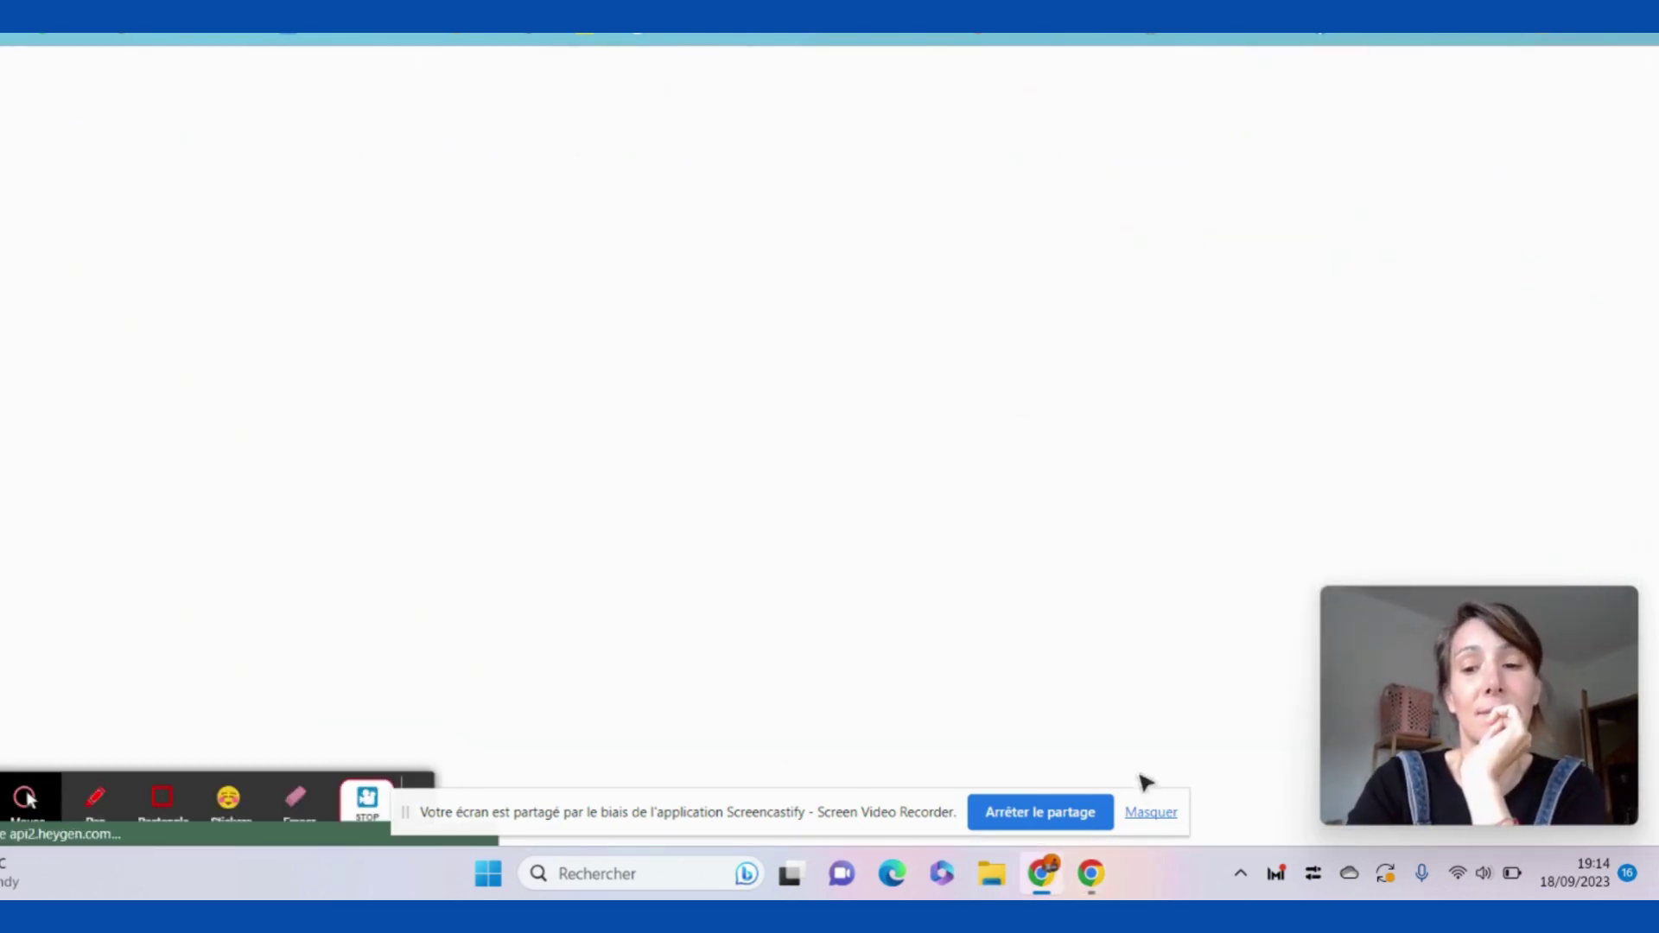
pyautogui.click(1151, 812)
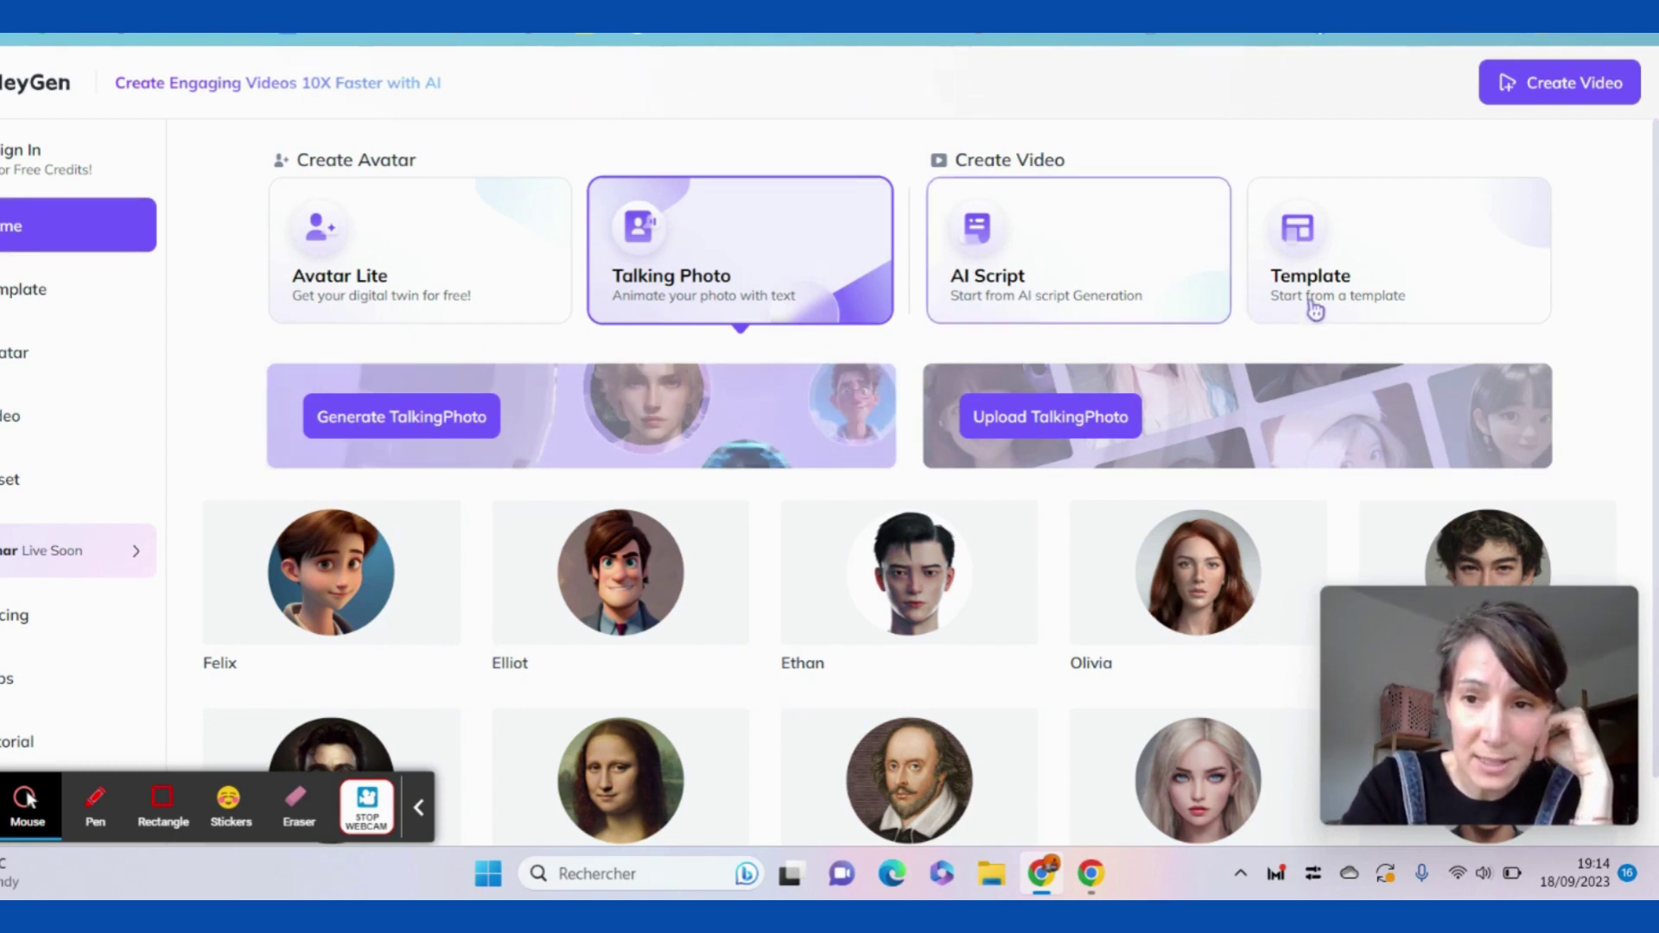
pyautogui.moveTo(1138, 514)
pyautogui.scroll(-1, 1139, 514)
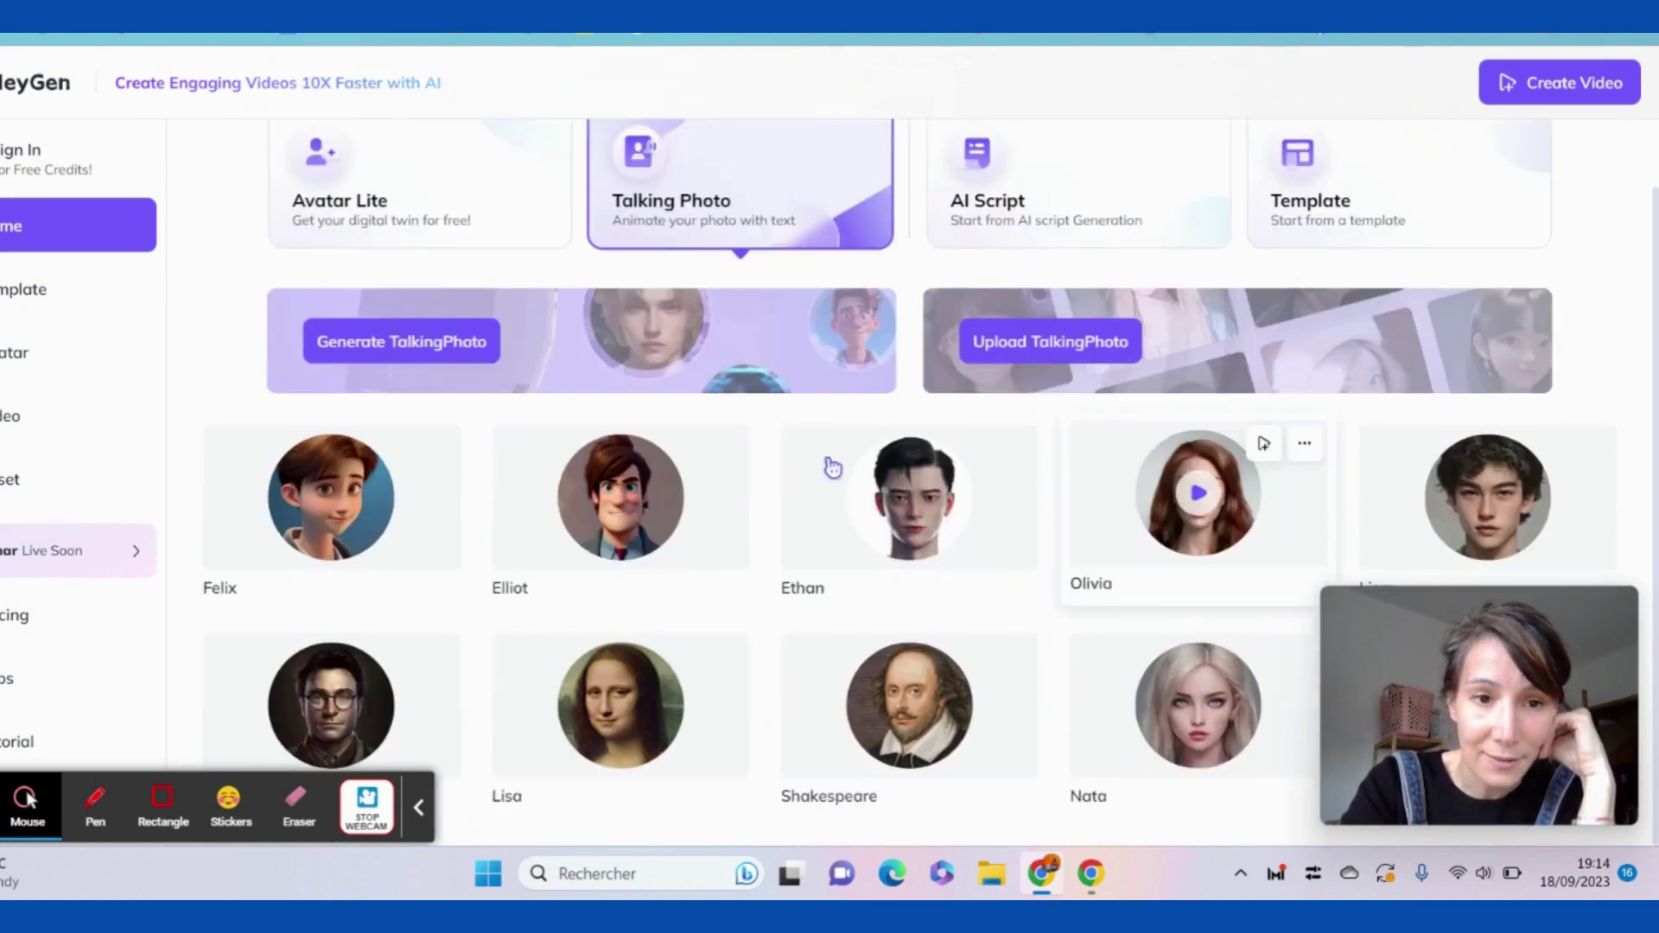
pyautogui.click(34, 424)
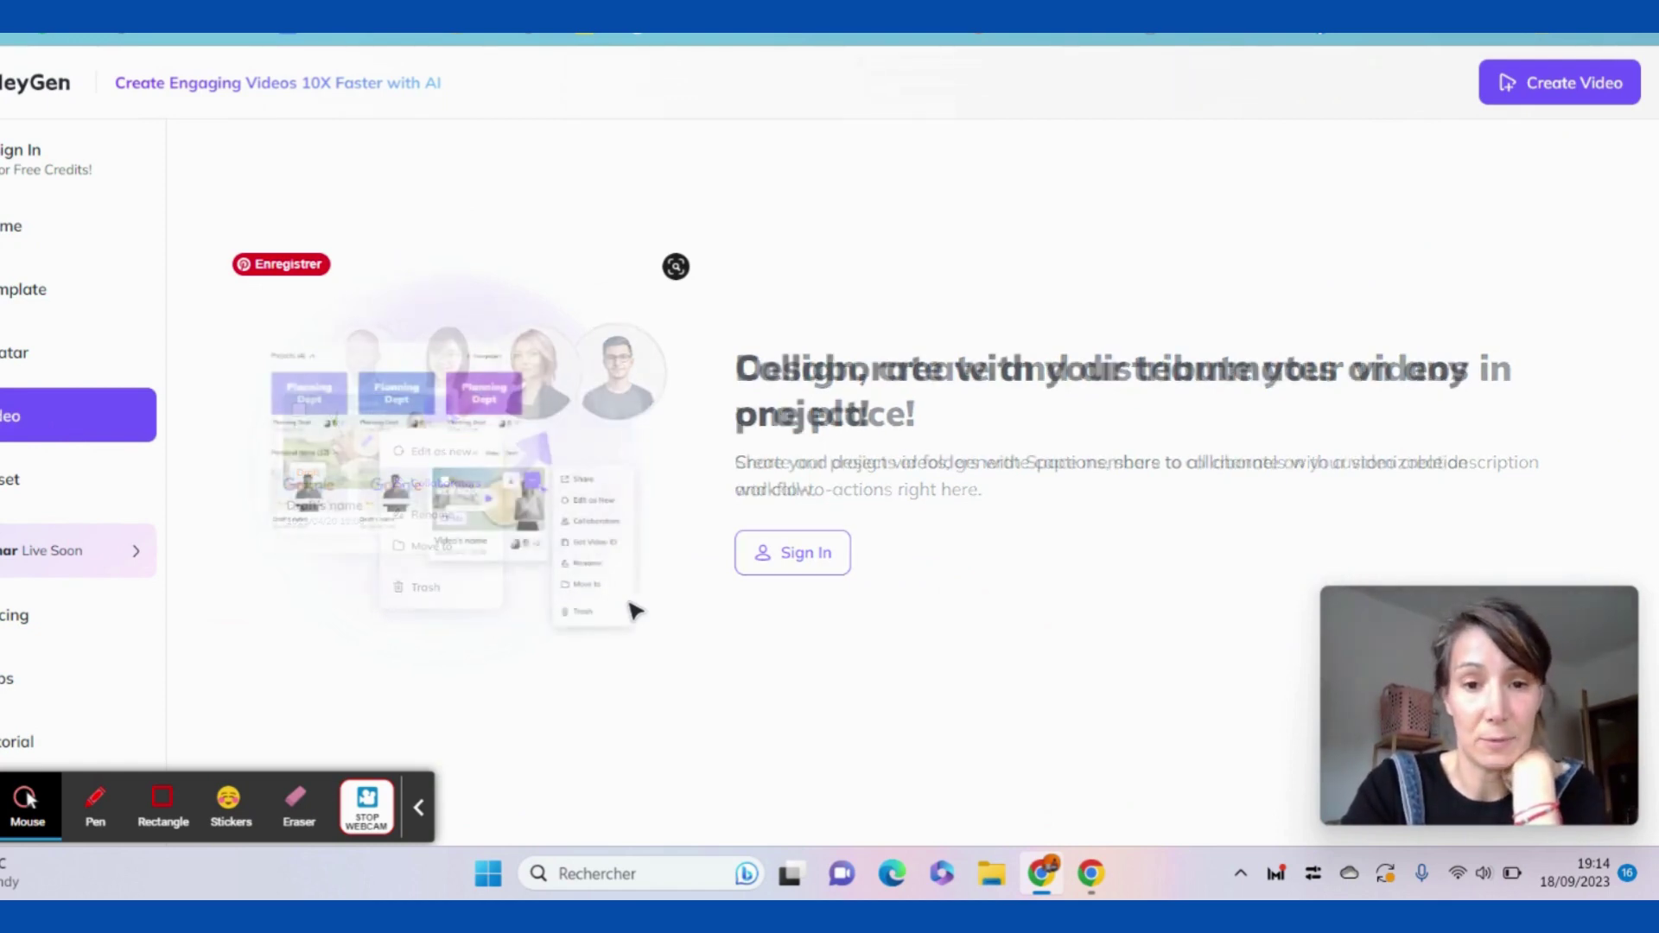
pyautogui.click(821, 570)
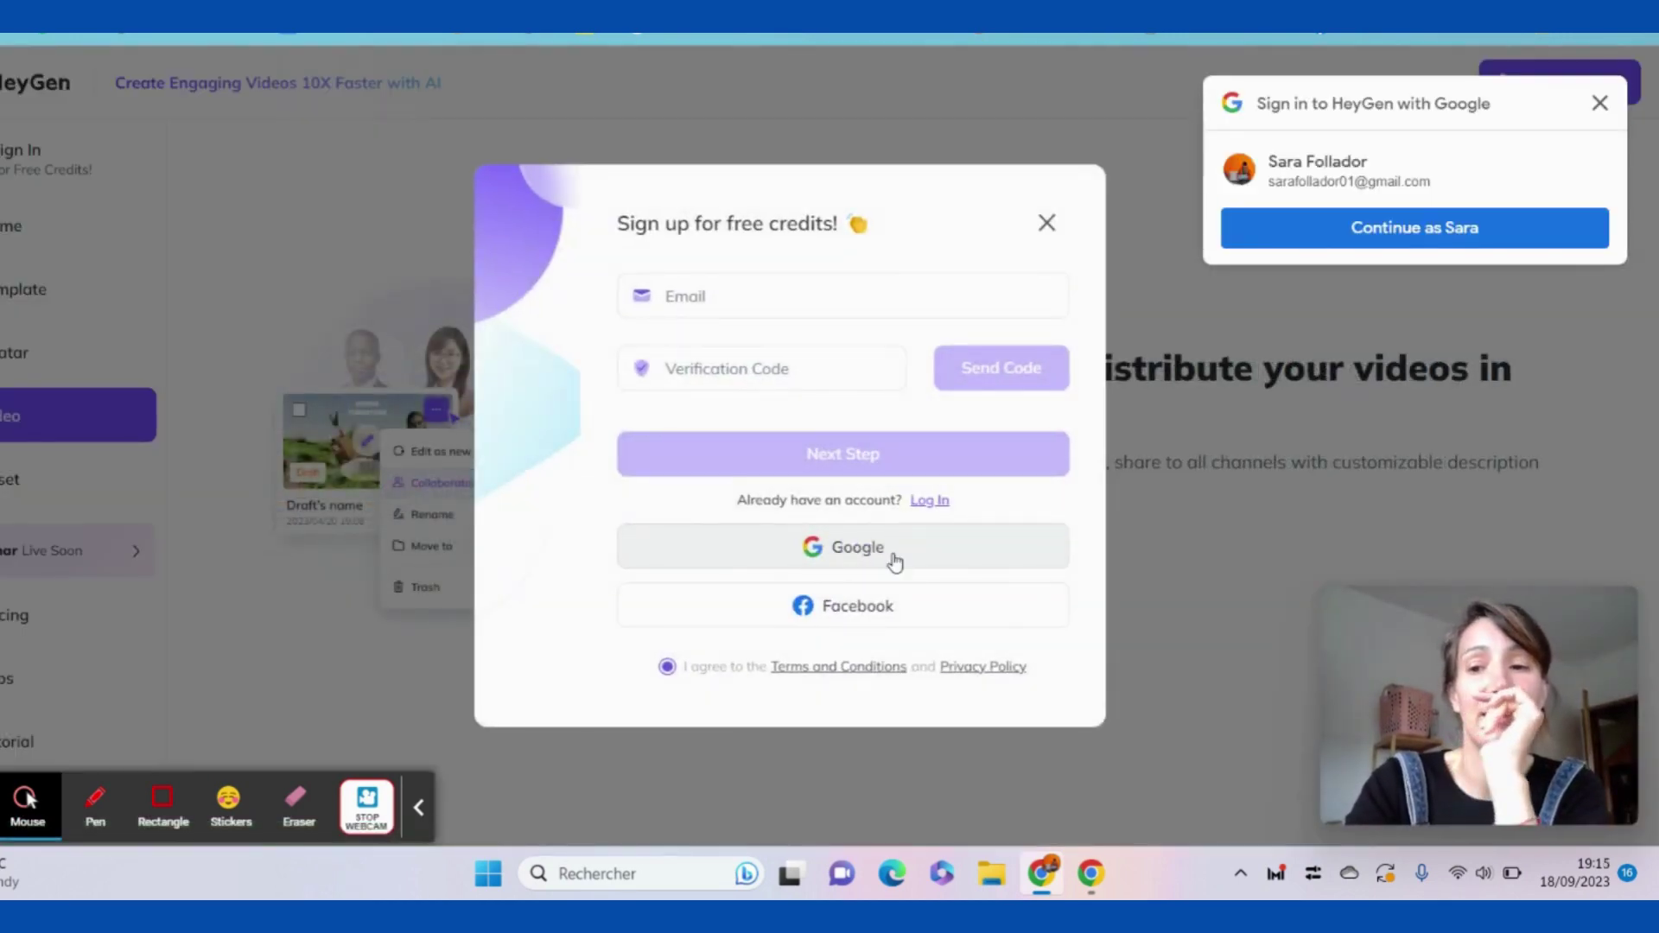
pyautogui.click(1414, 229)
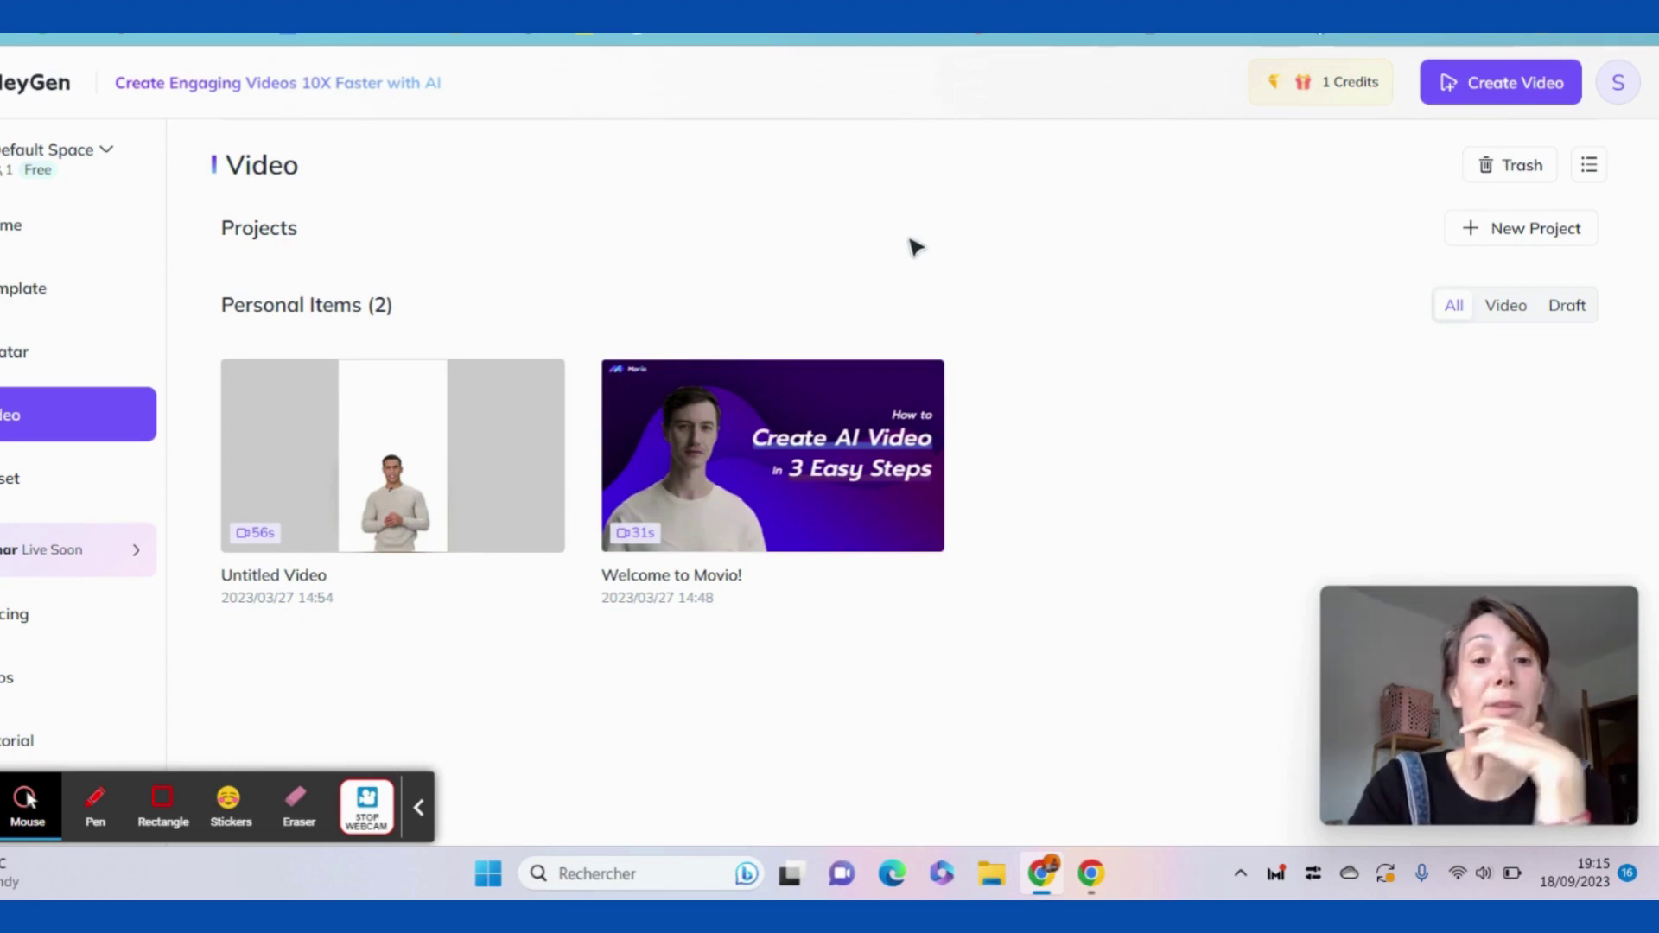
# - Create a new project in the Video section and open it
pyautogui.moveTo(573, 437)
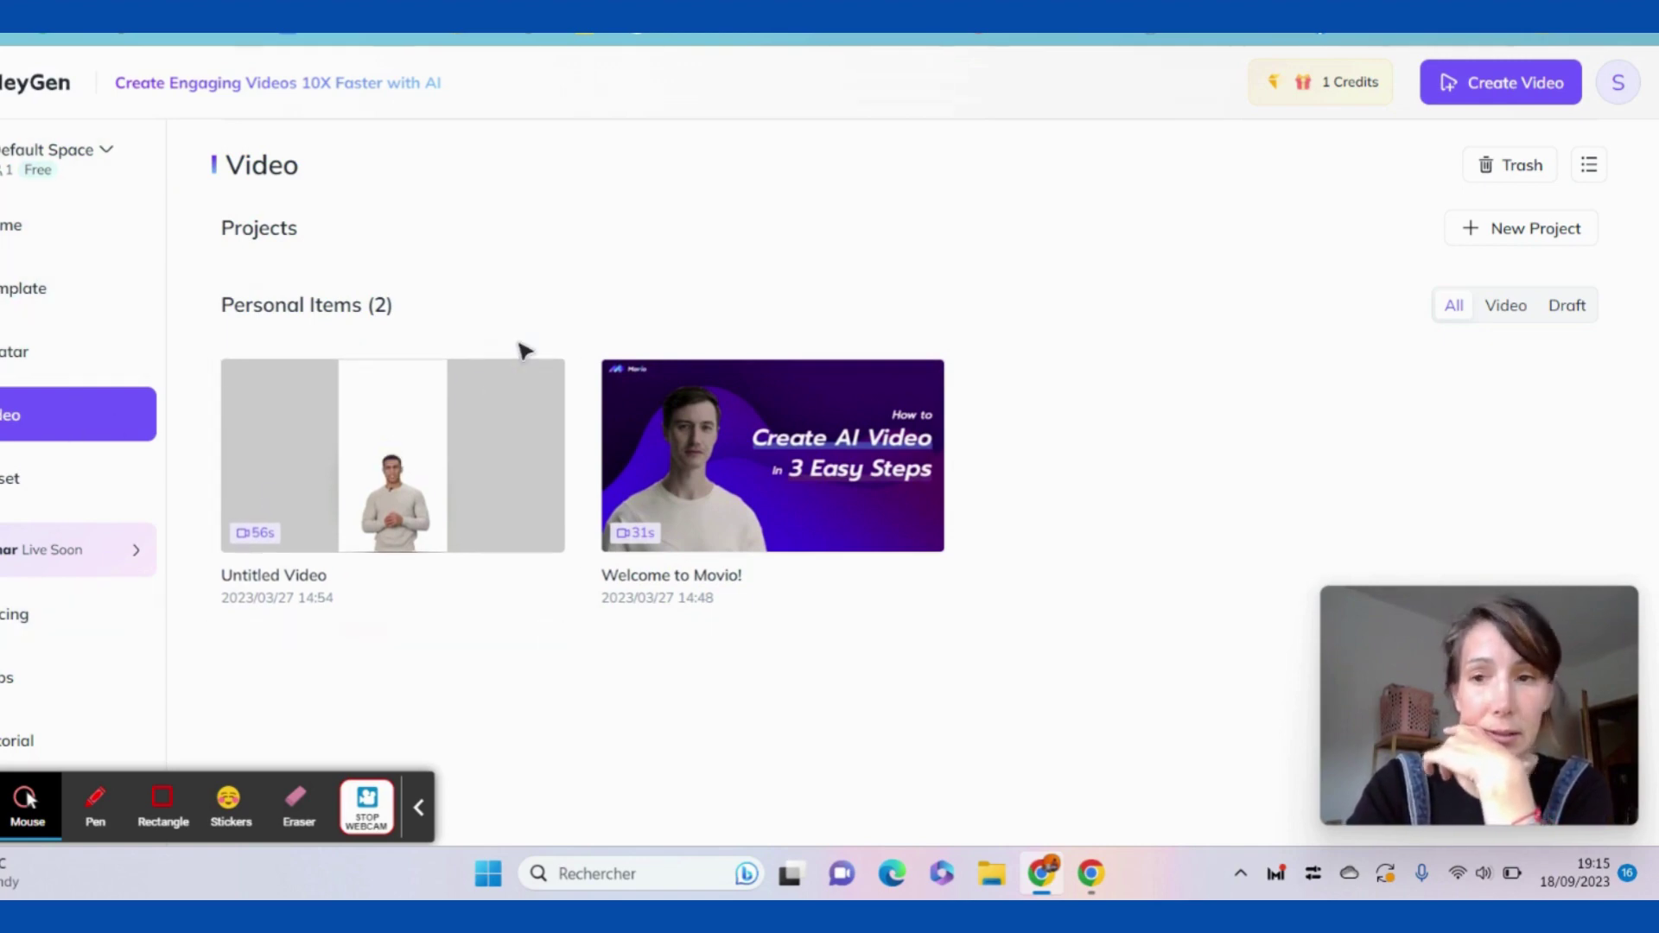
pyautogui.click(1538, 230)
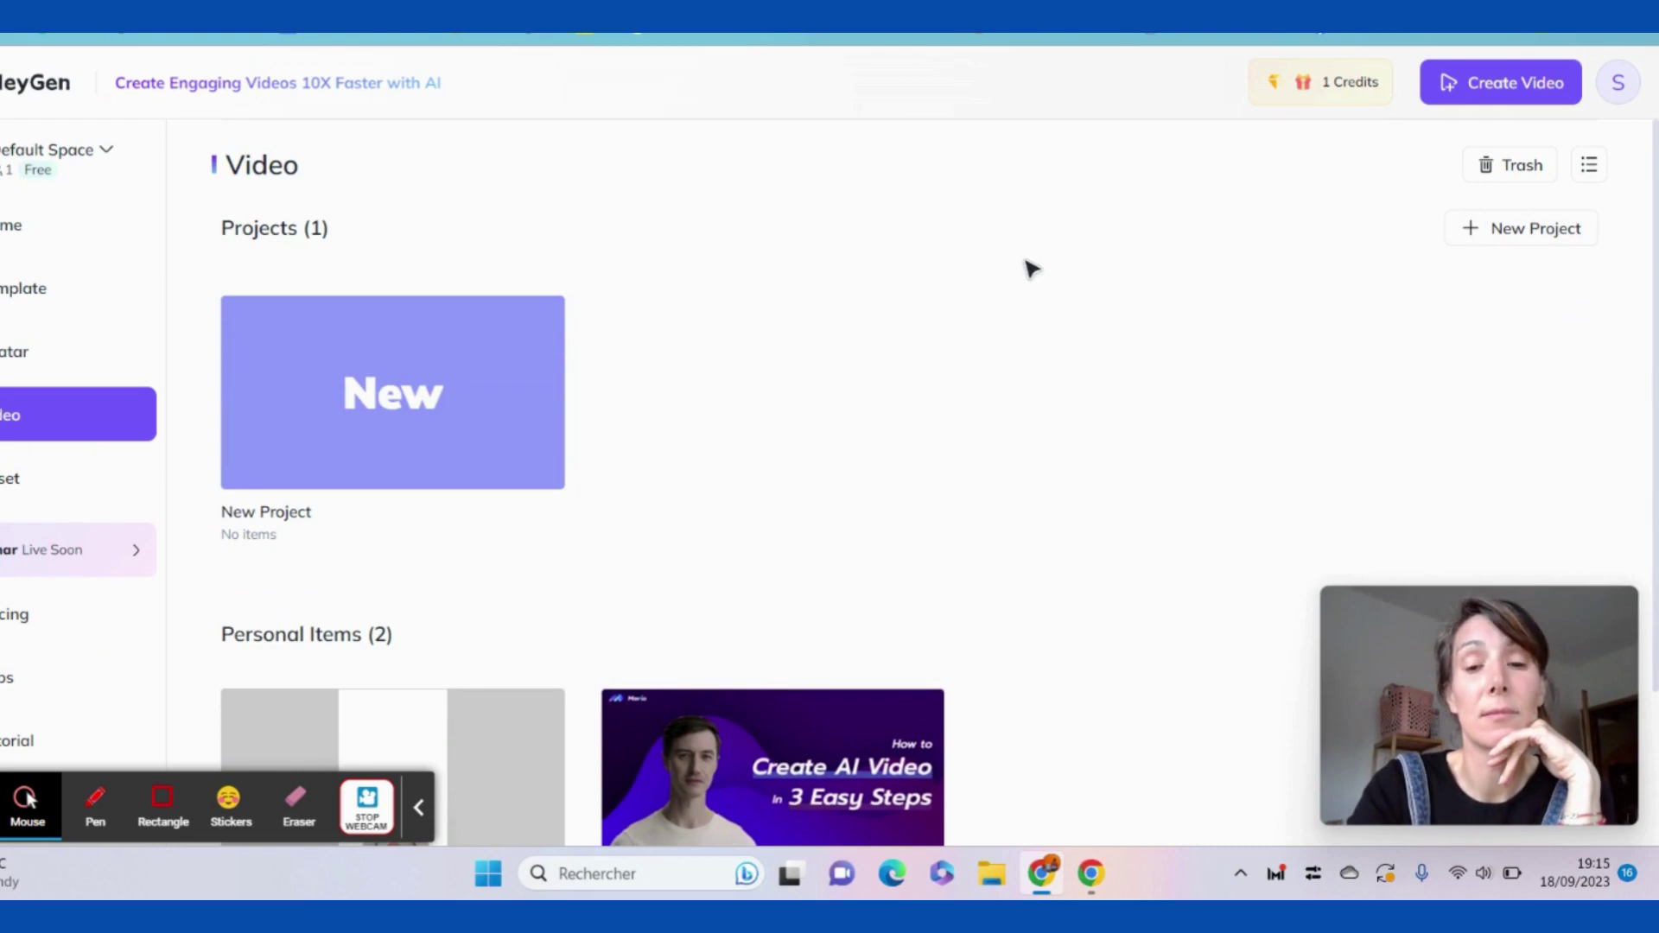
pyautogui.click(399, 422)
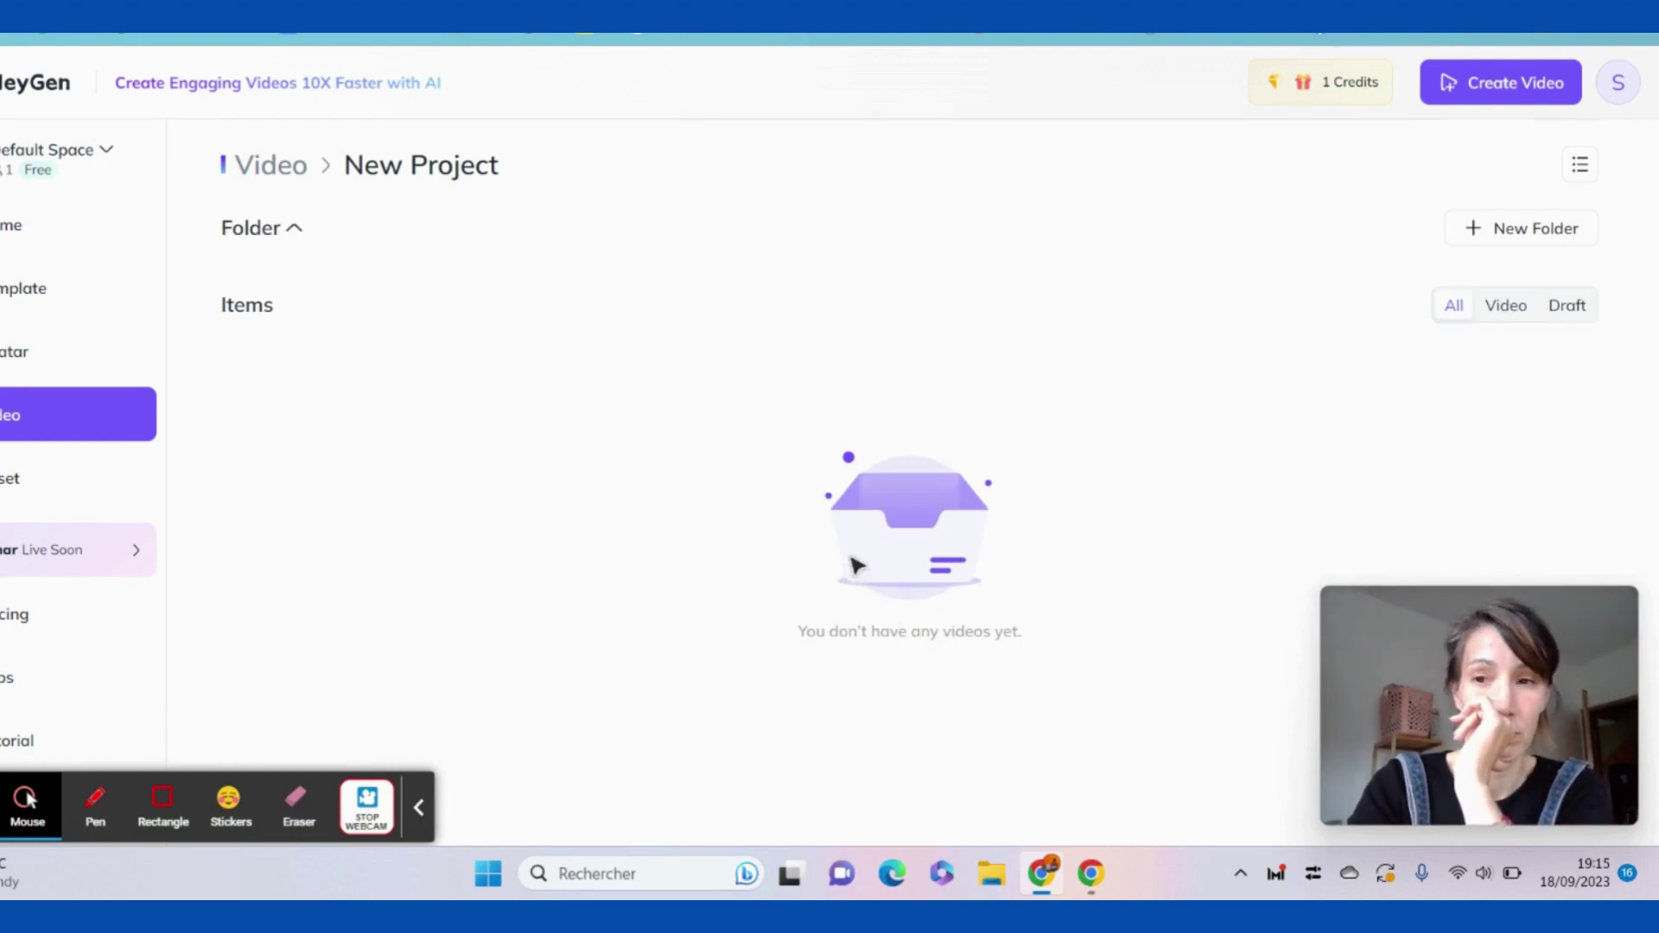
# - Start an AI Script from the home page and enter "Jacques & Maurice A.I" as its topic
pyautogui.click(26, 226)
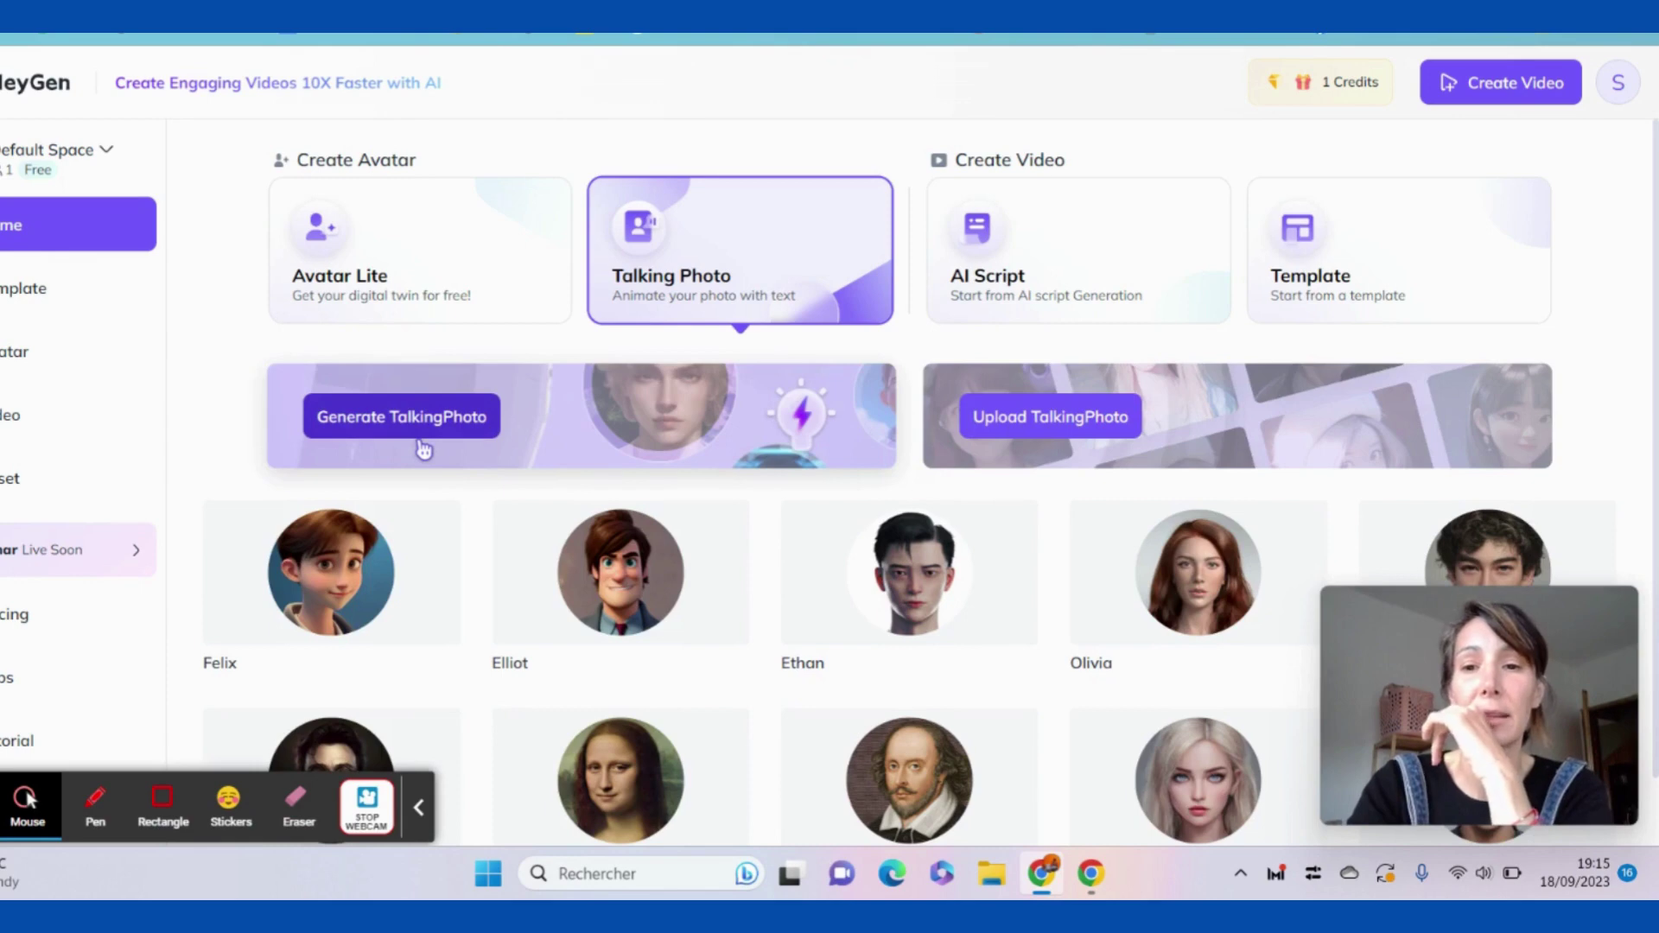
pyautogui.click(1090, 231)
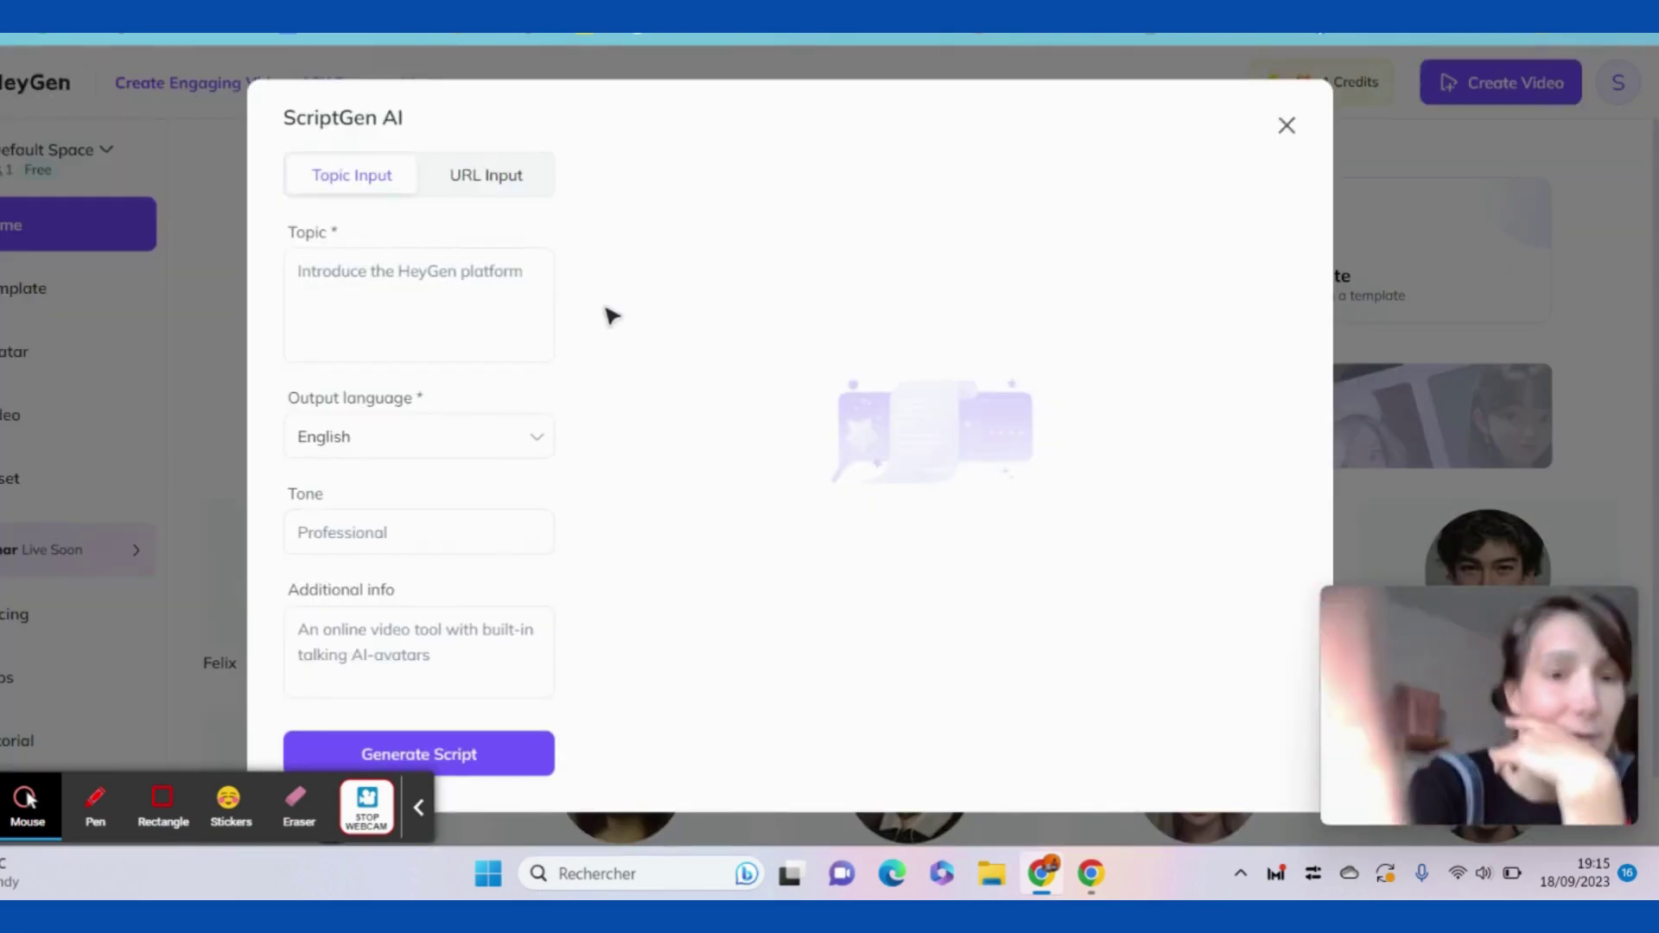
pyautogui.click(482, 292)
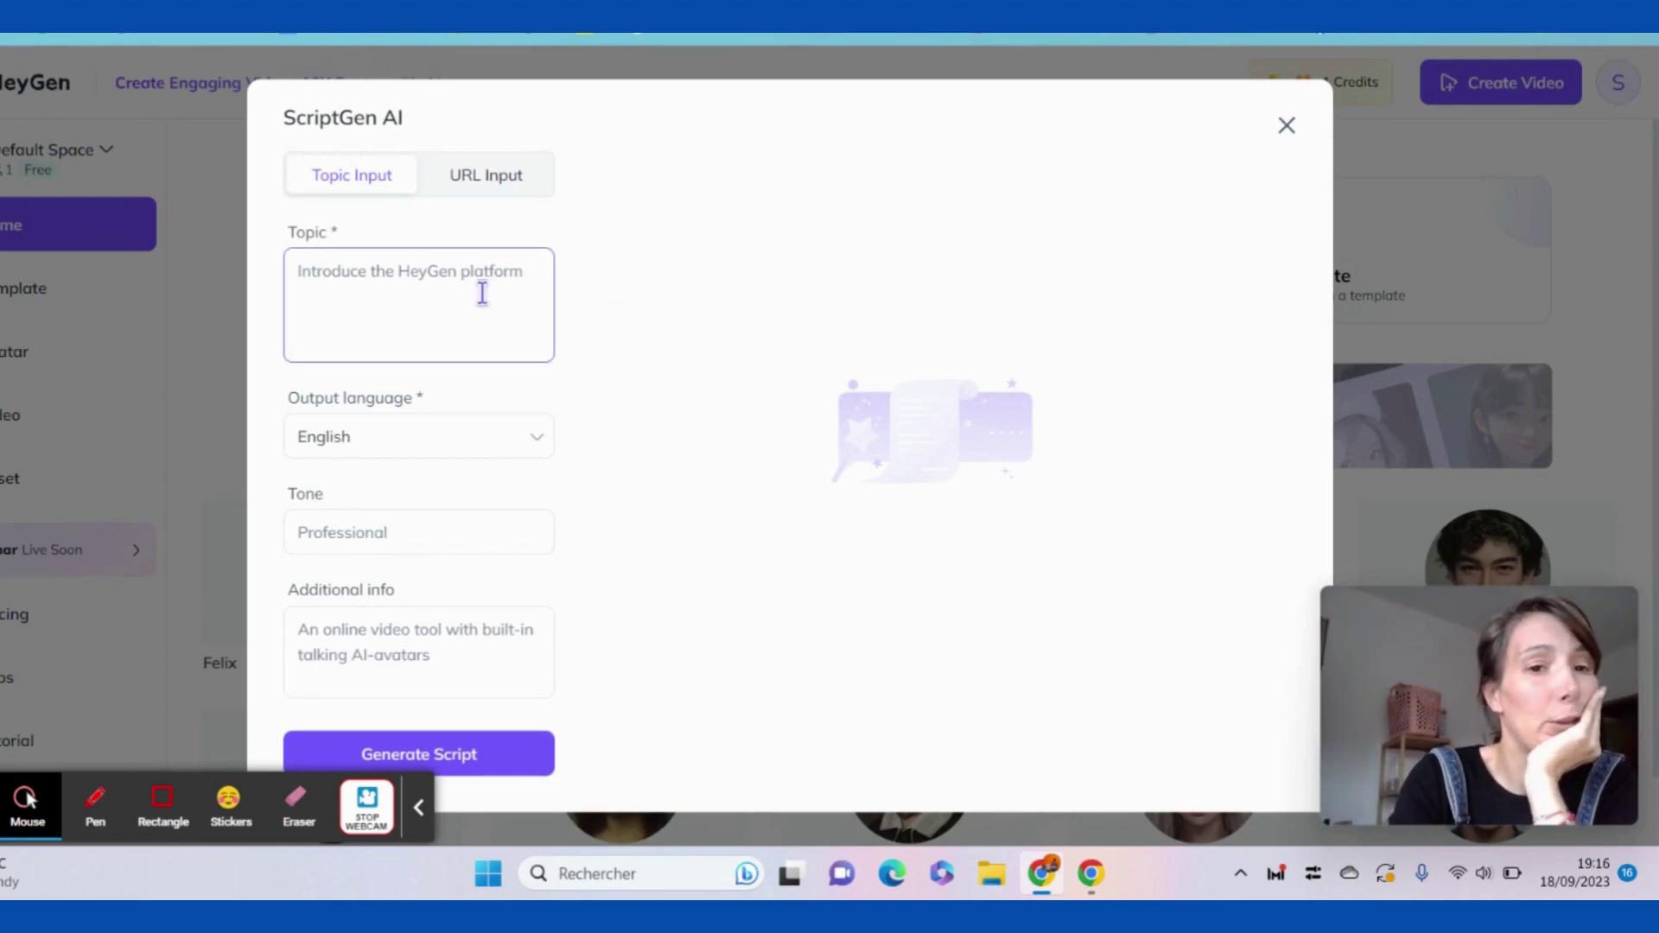
pyautogui.write('I')
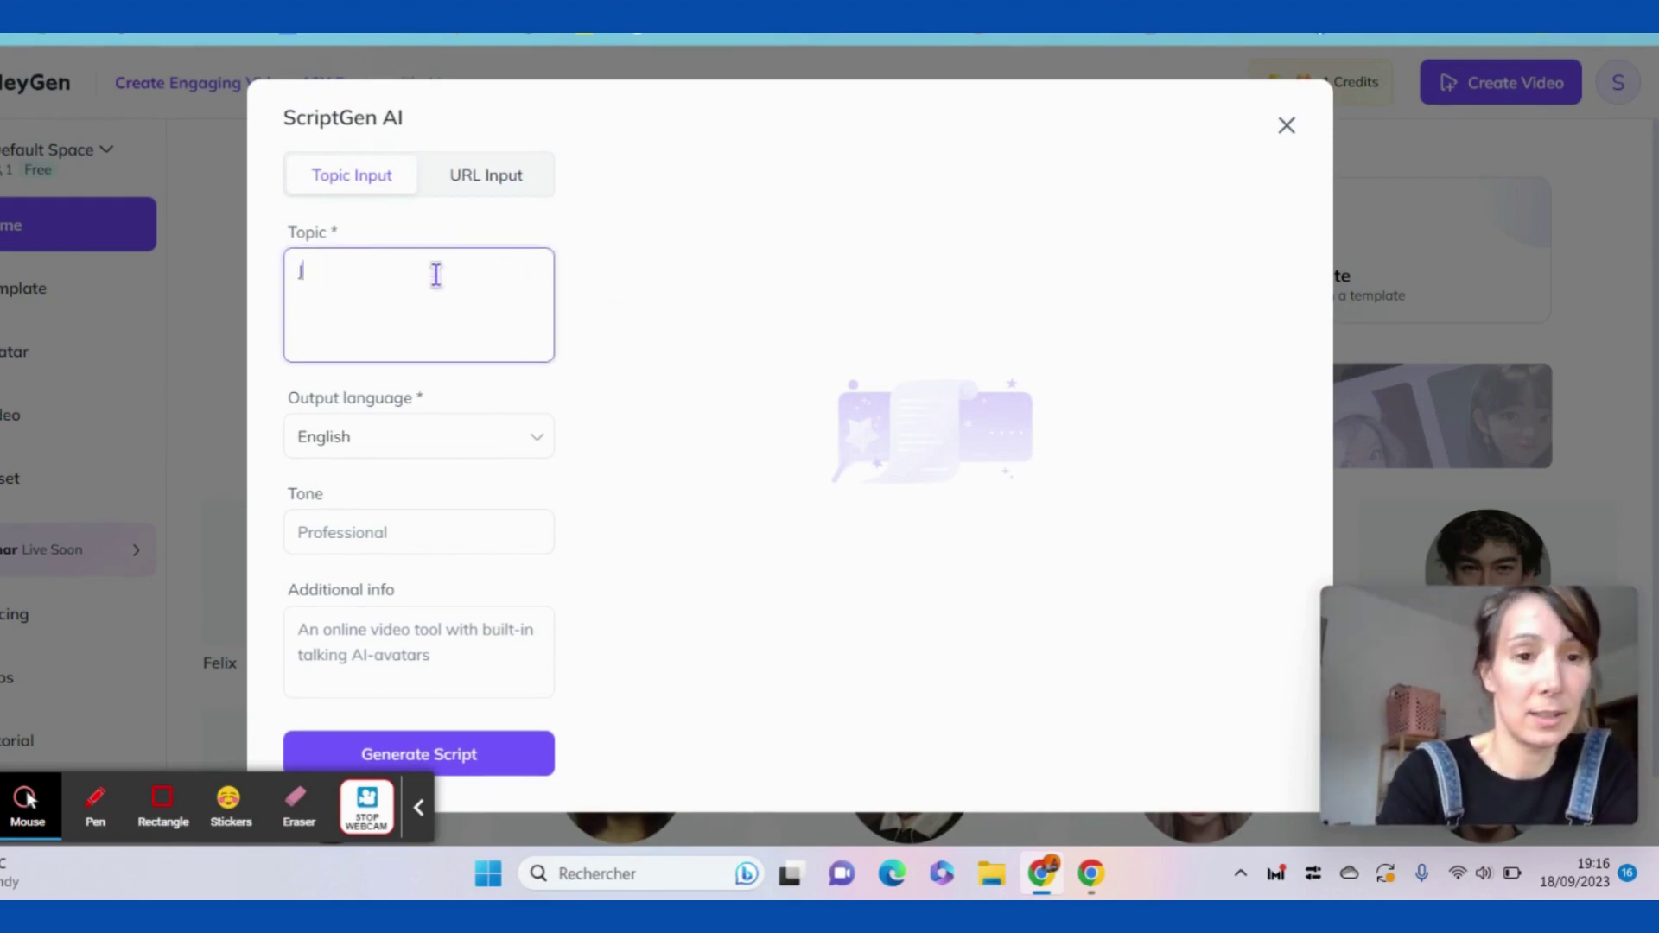
pyautogui.write('acques ')
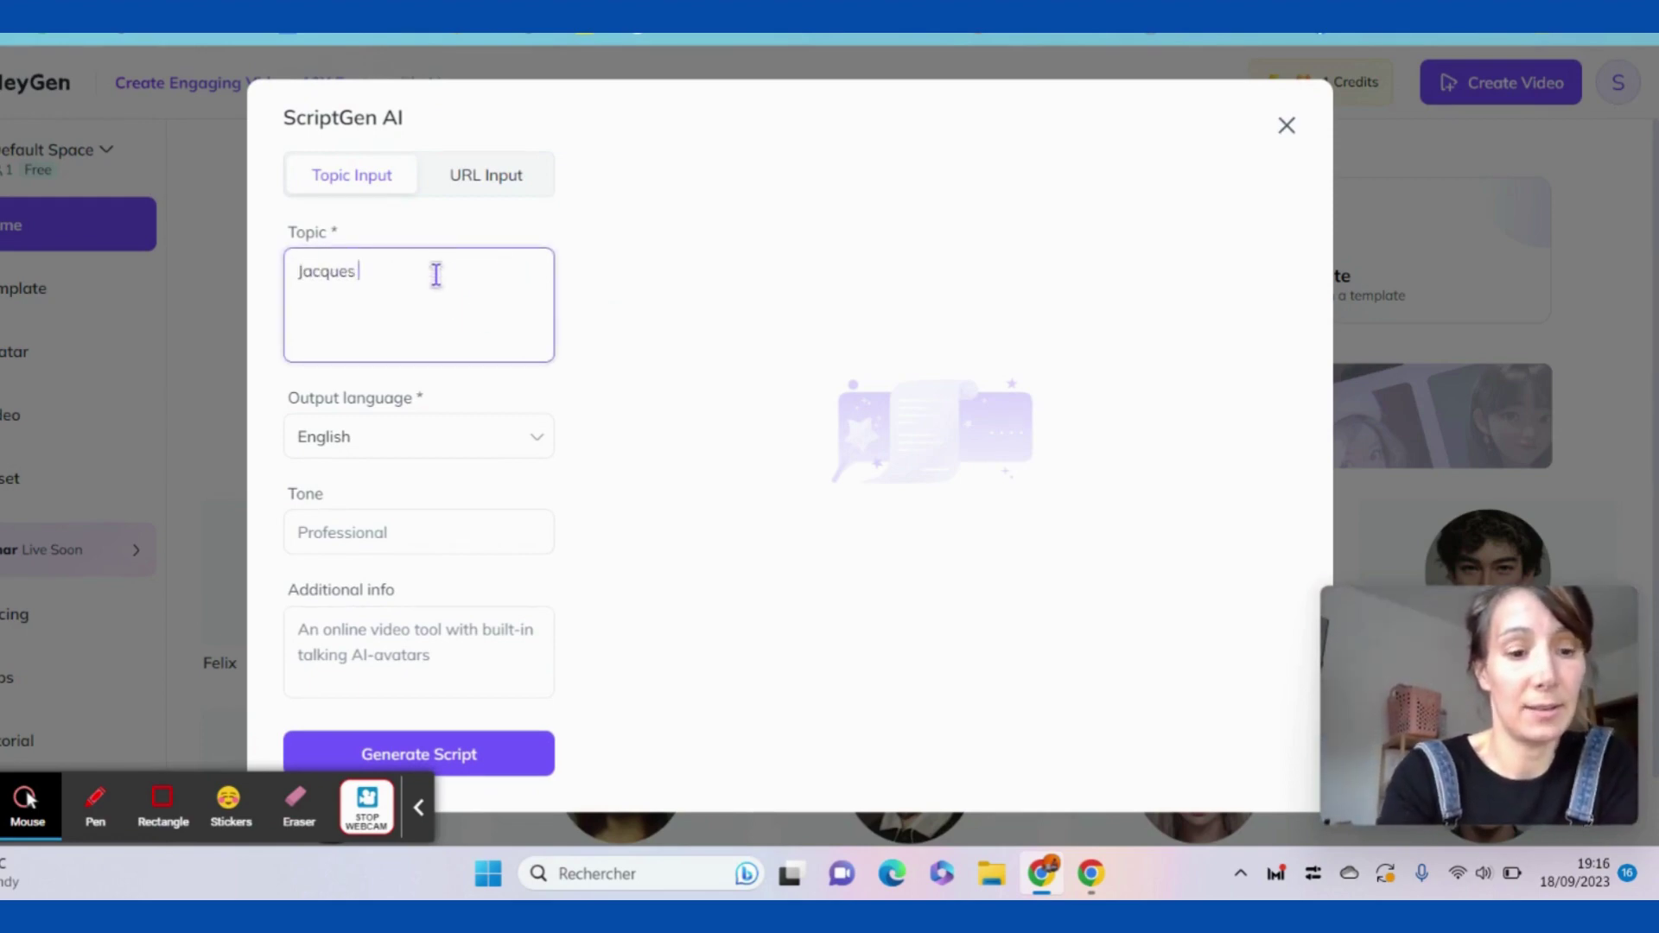
pyautogui.write('& M')
pyautogui.press('Tab')
pyautogui.press('Tab')
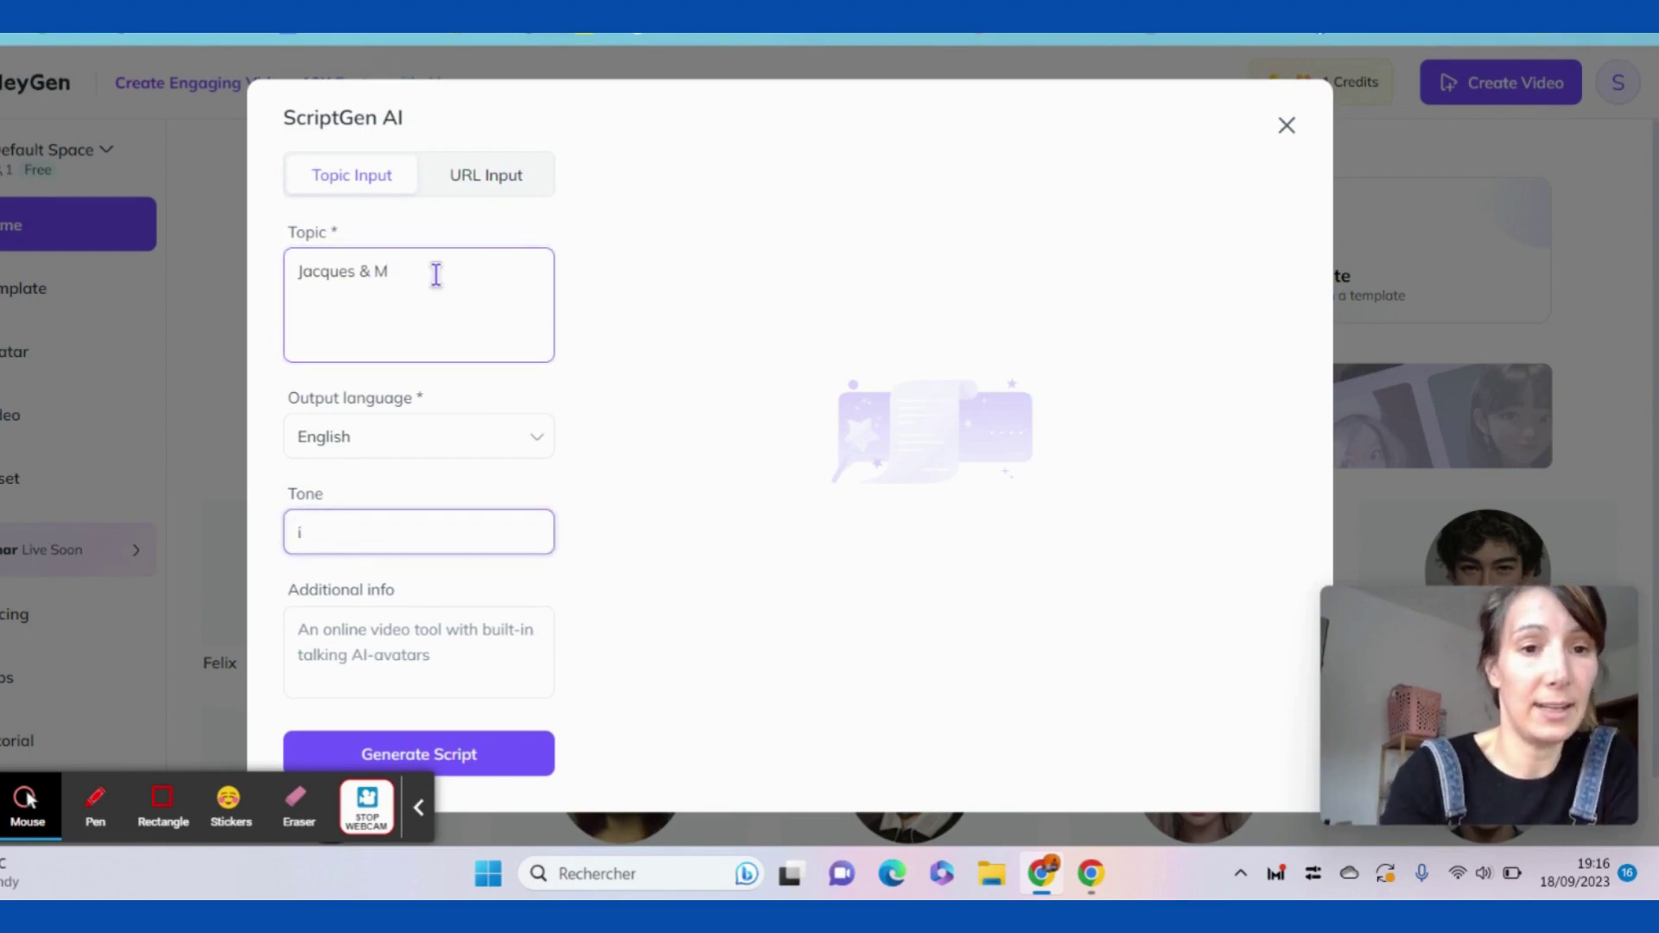
pyautogui.click(436, 275)
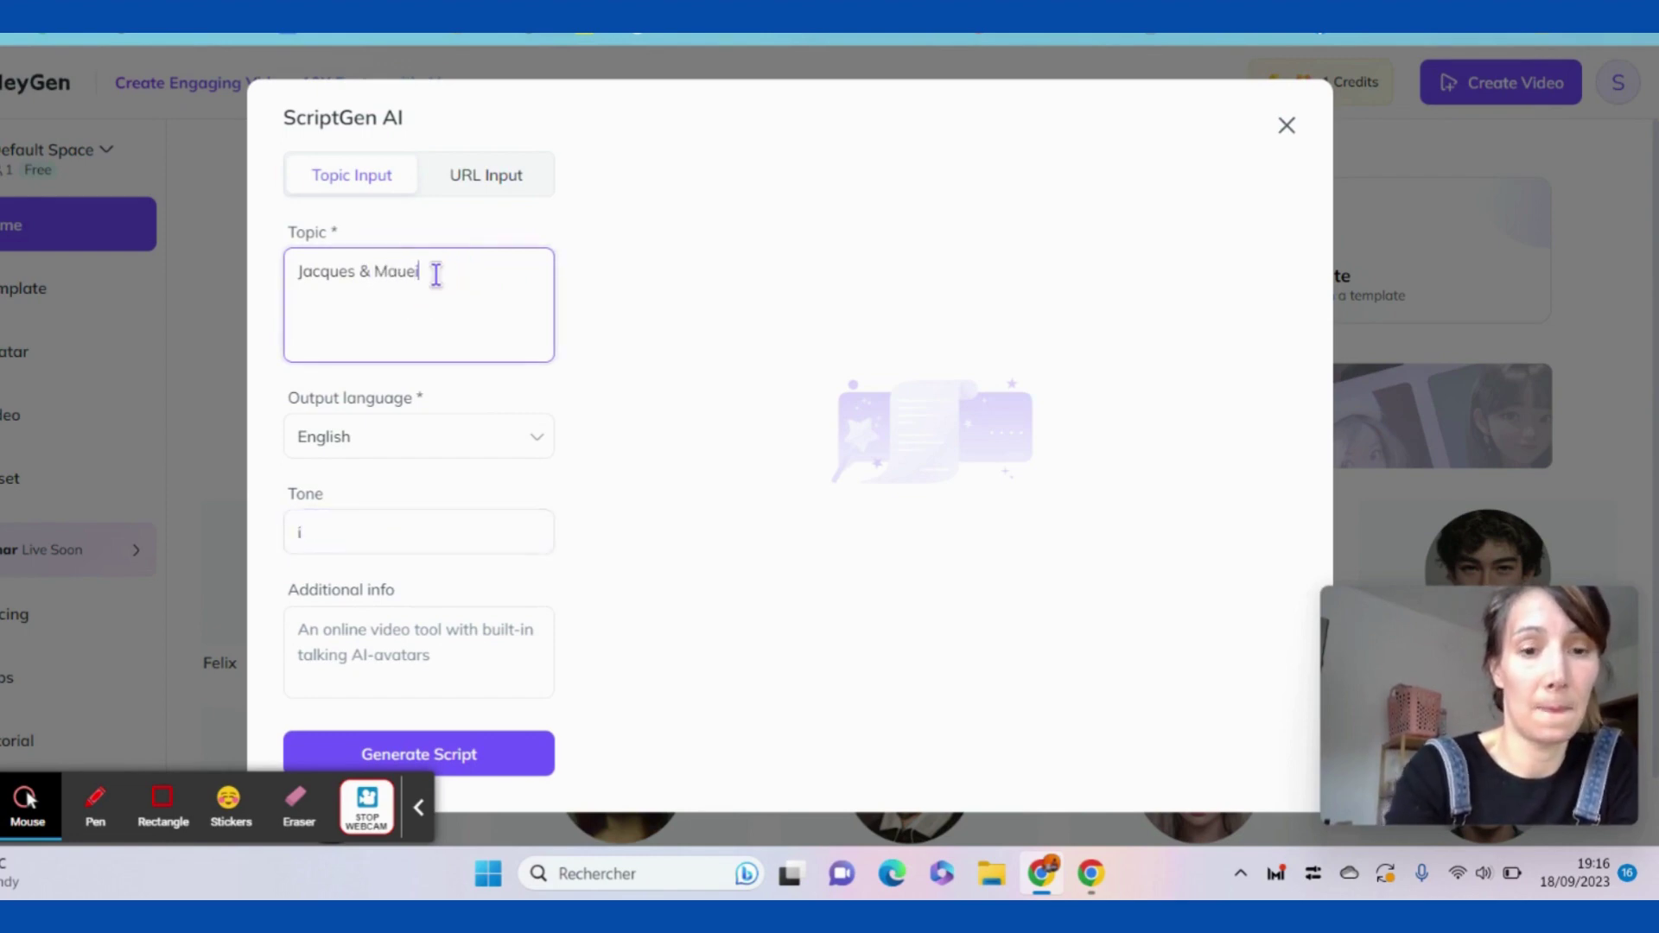
pyautogui.press('BackSpace')
pyautogui.press('BackSpace')
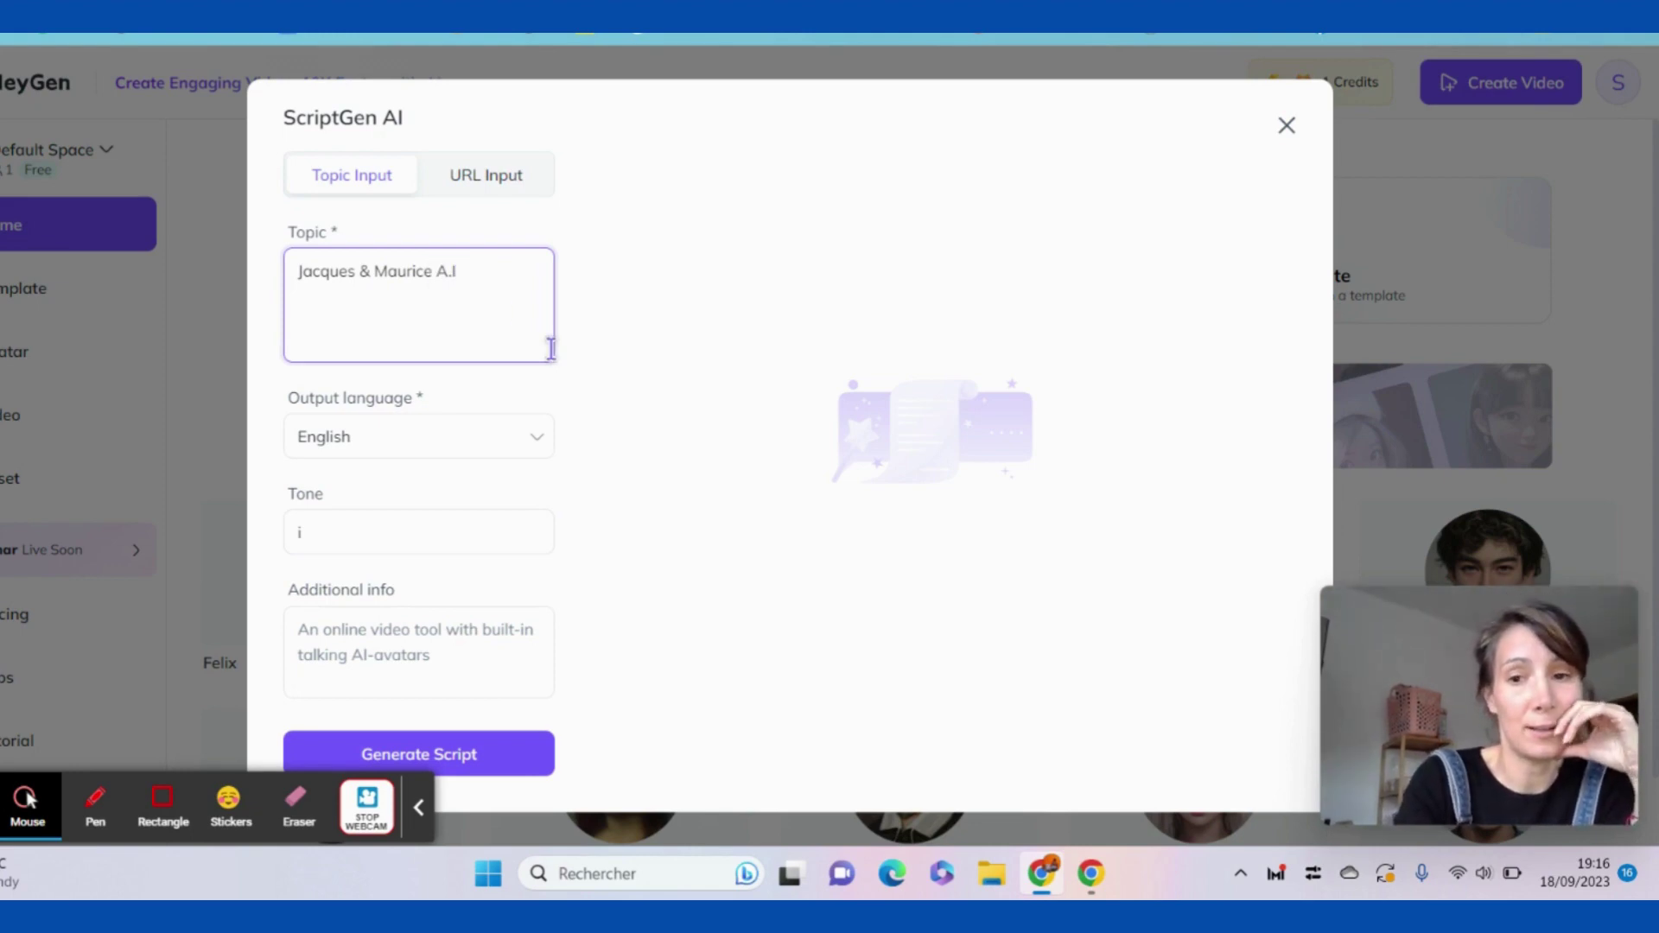
# - Set the script's tone to "COOL"
pyautogui.click(415, 530)
pyautogui.click(275, 521)
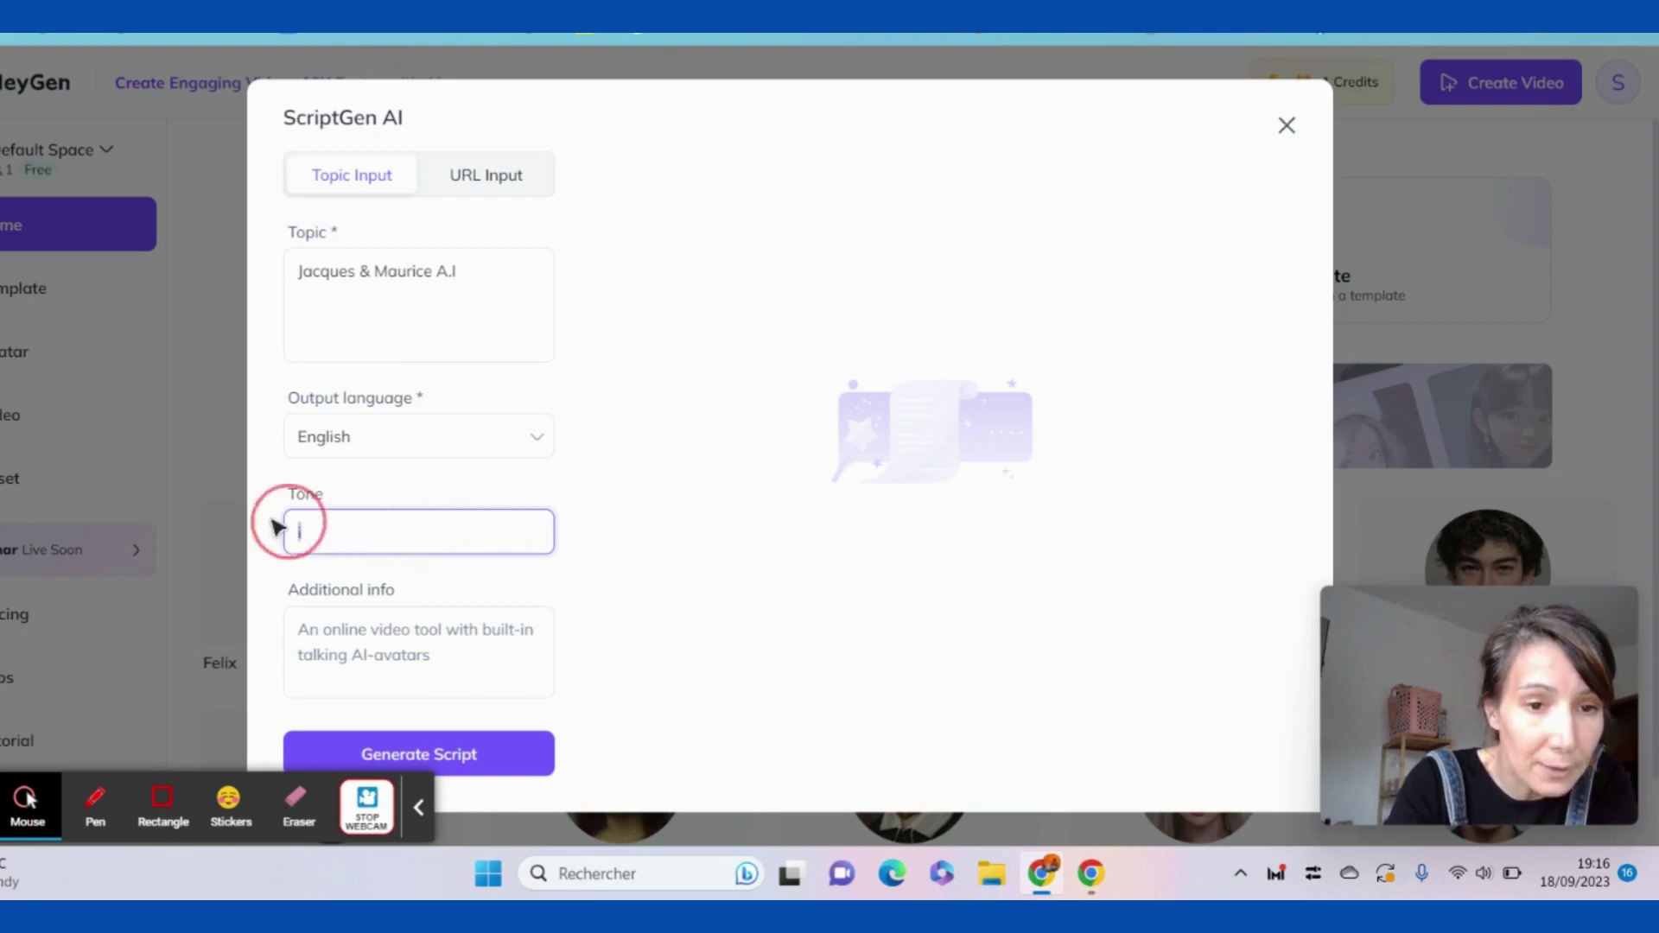
pyautogui.write('c')
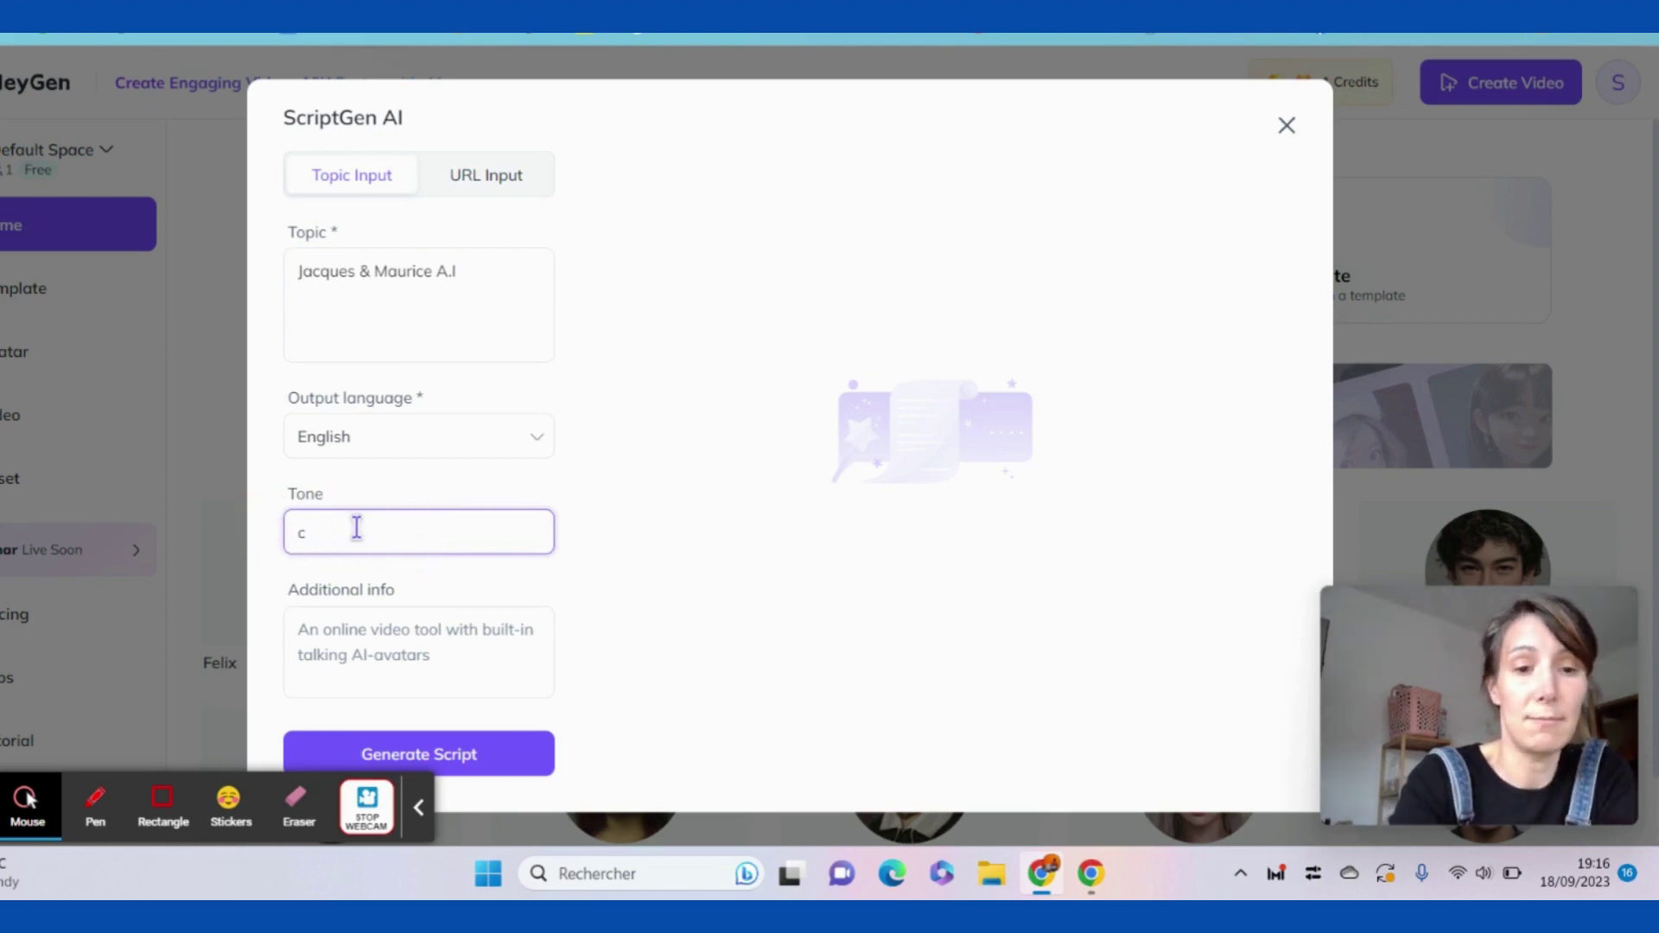
pyautogui.press('BackSpace')
pyautogui.write('co')
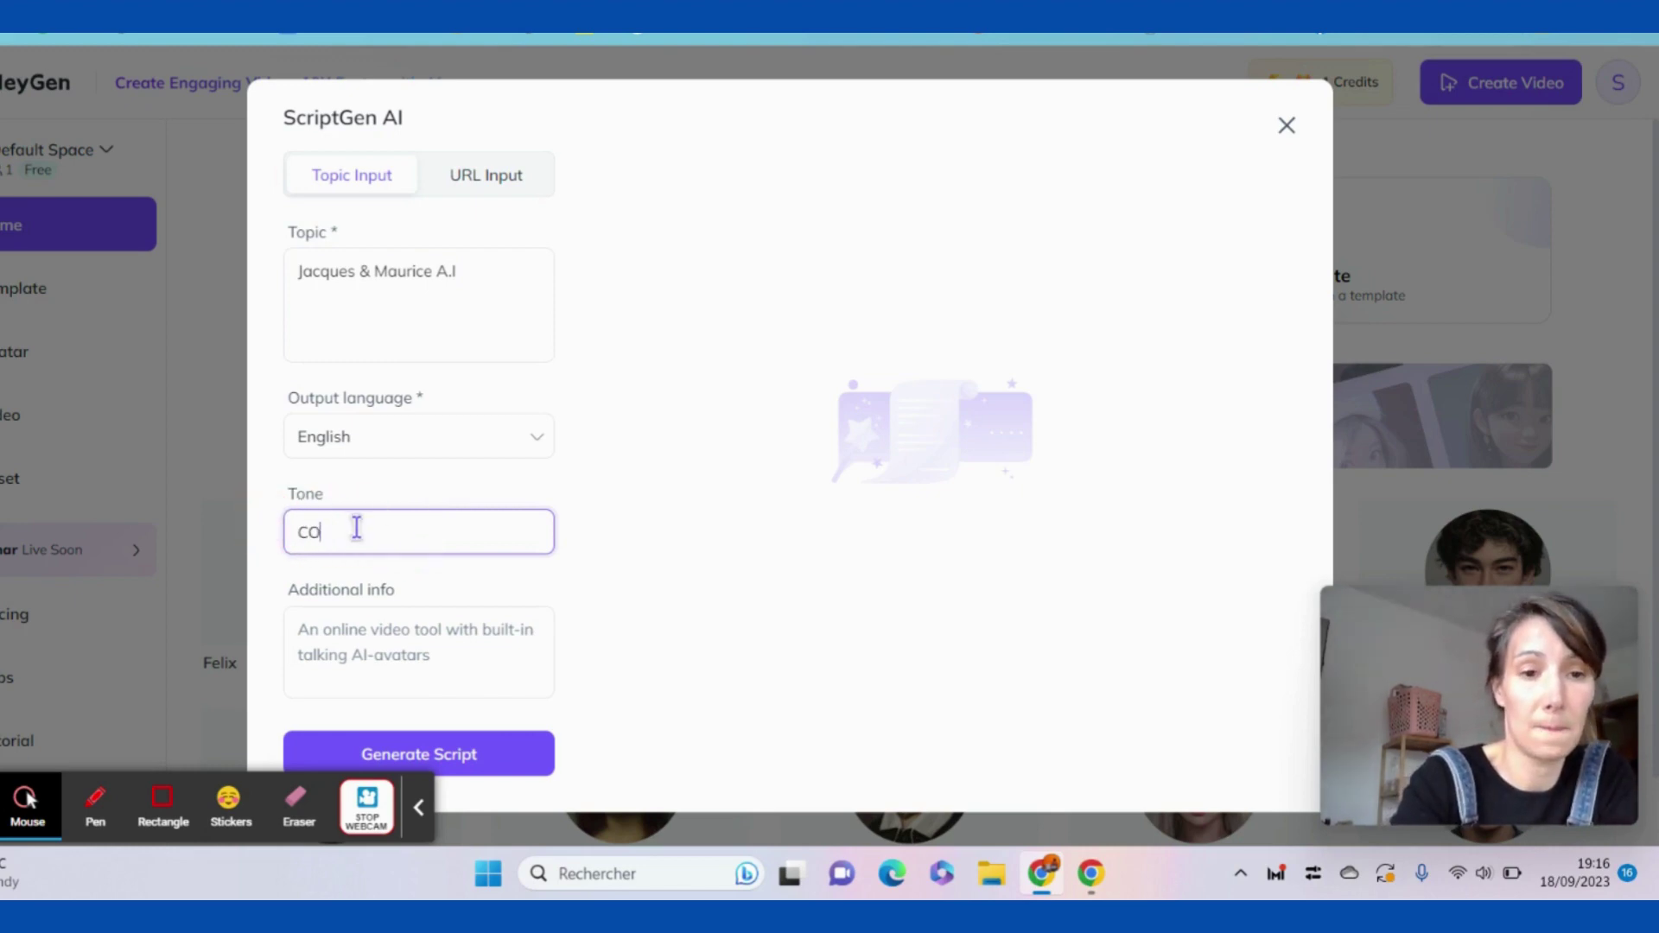
pyautogui.write('ol')
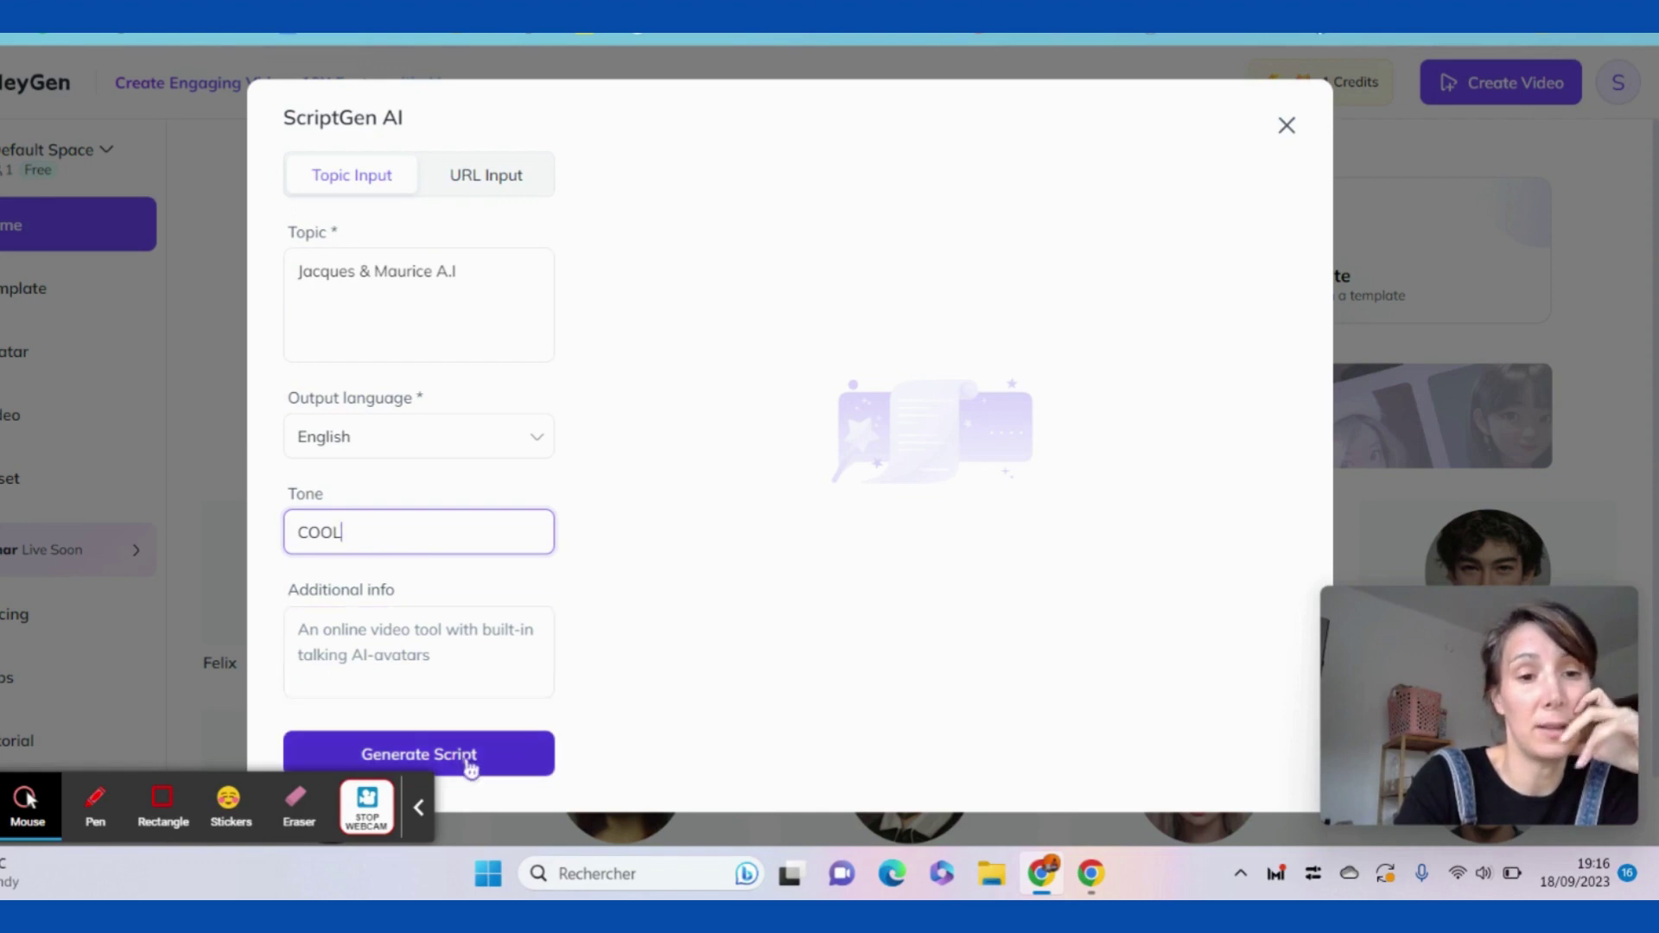
# - Switch to ChatGPT and copy the categorized feature list of Jacques and Maurice, including its closing summary
pyautogui.click(437, 649)
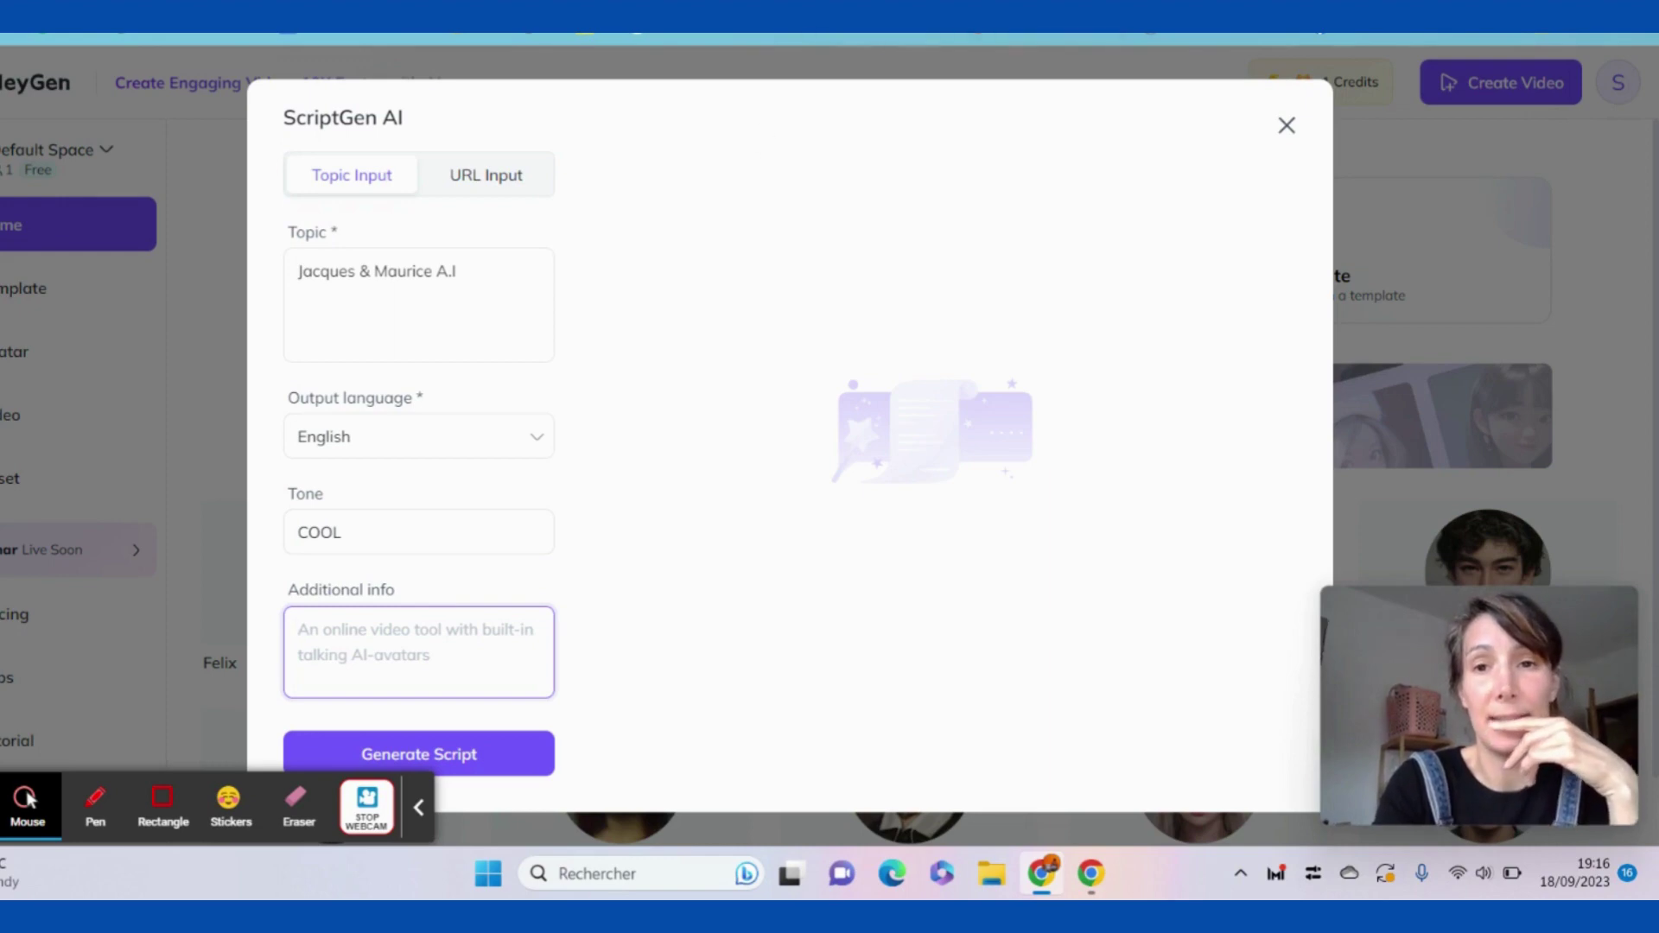
pyautogui.hotkey('ctrl', 'Tab')
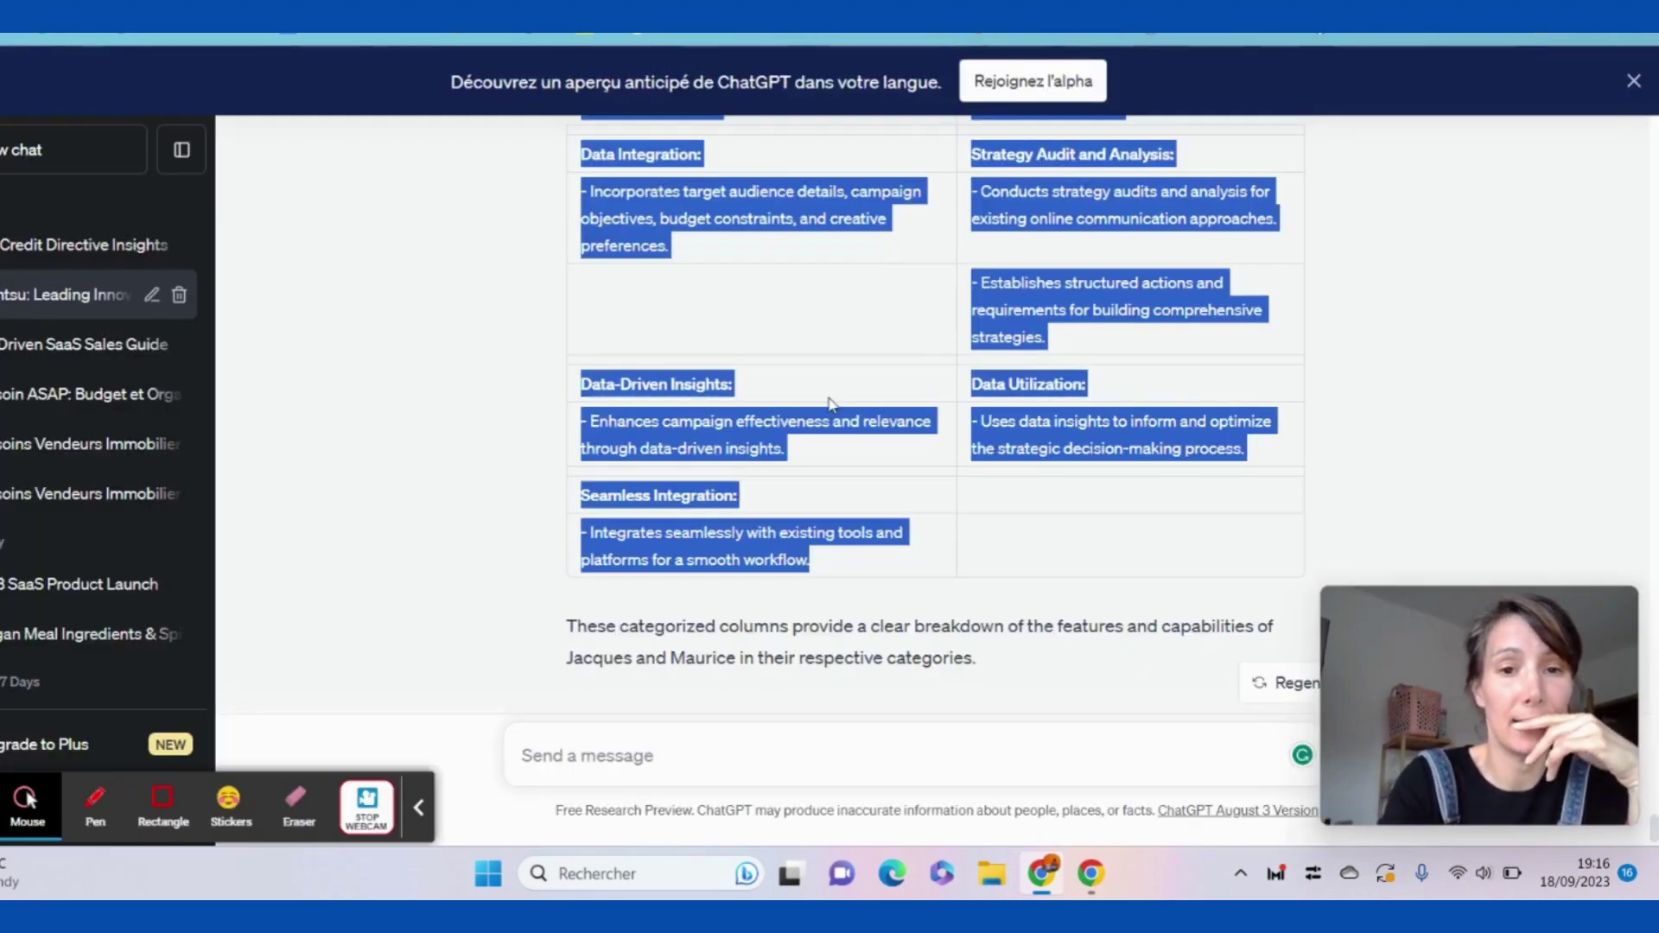
pyautogui.scroll(5, 828, 403)
pyautogui.scroll(5, 876, 403)
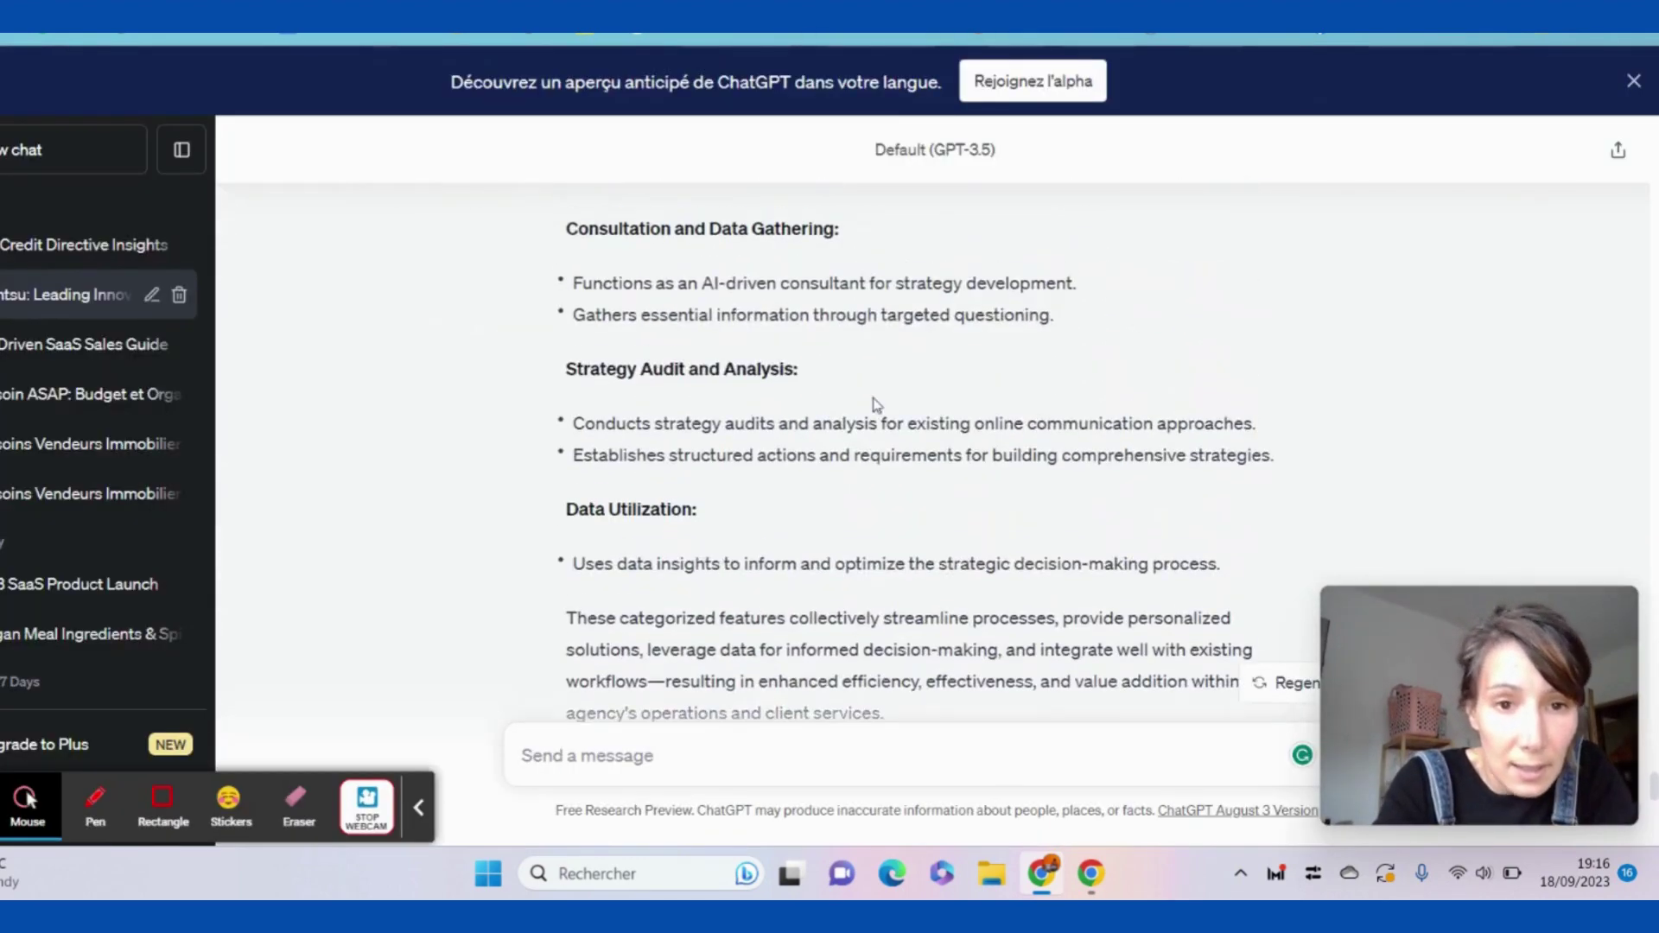
pyautogui.scroll(-1, 876, 404)
pyautogui.scroll(10, 879, 591)
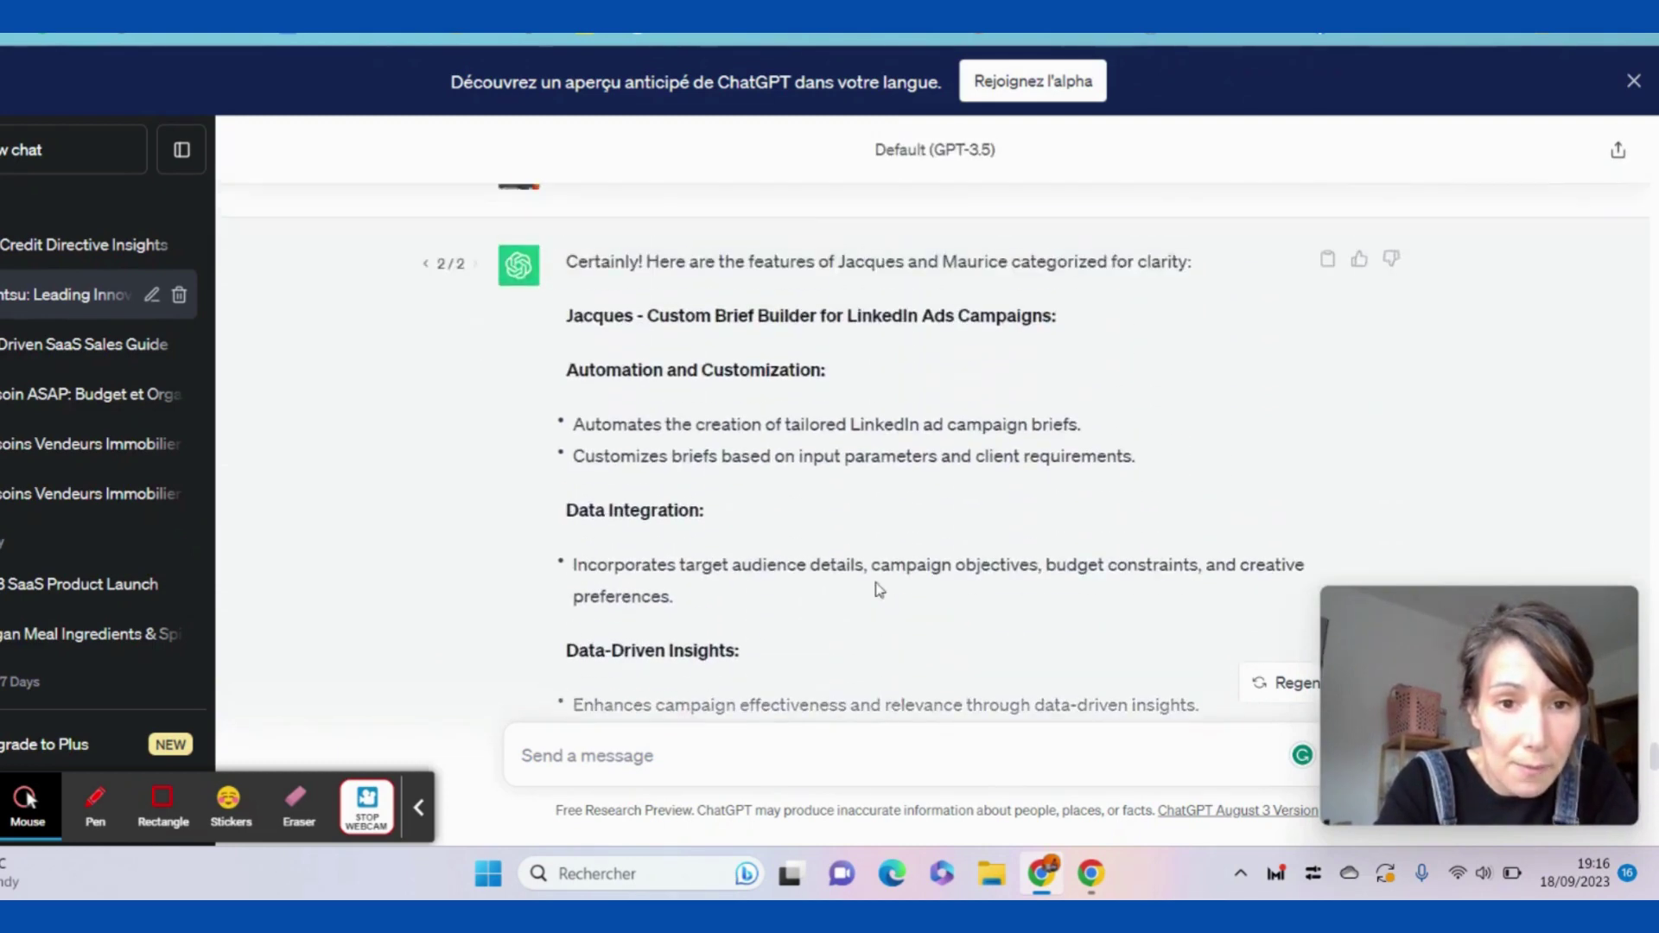
pyautogui.scroll(1, 878, 590)
pyautogui.scroll(-4, 879, 590)
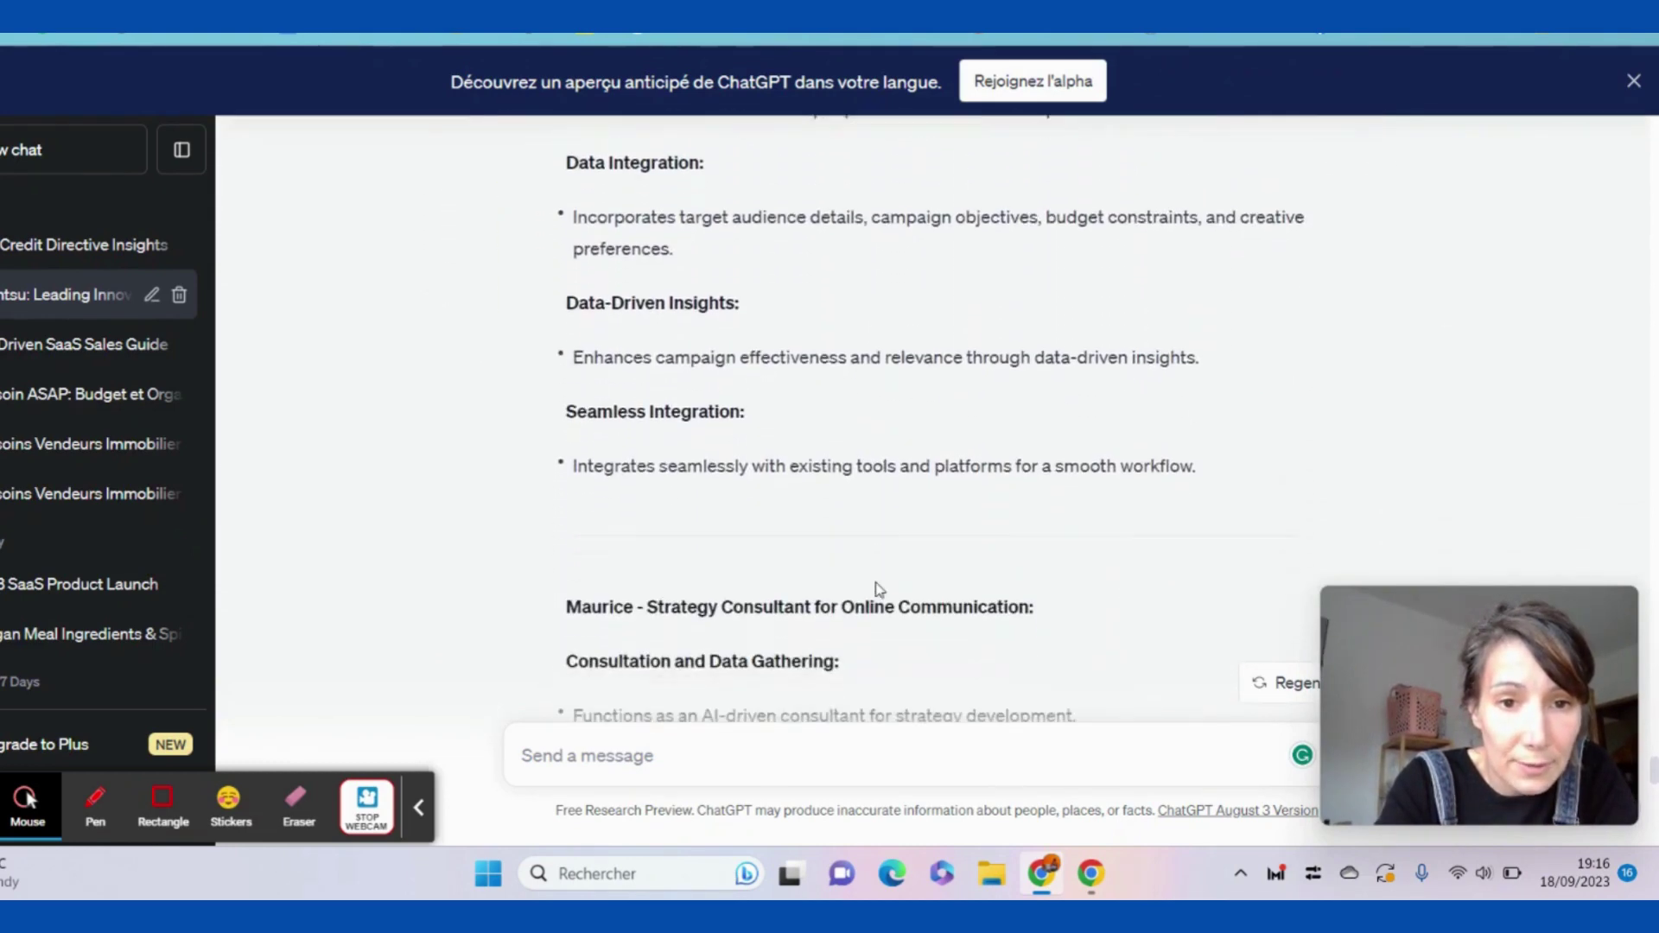
pyautogui.scroll(-6, 879, 590)
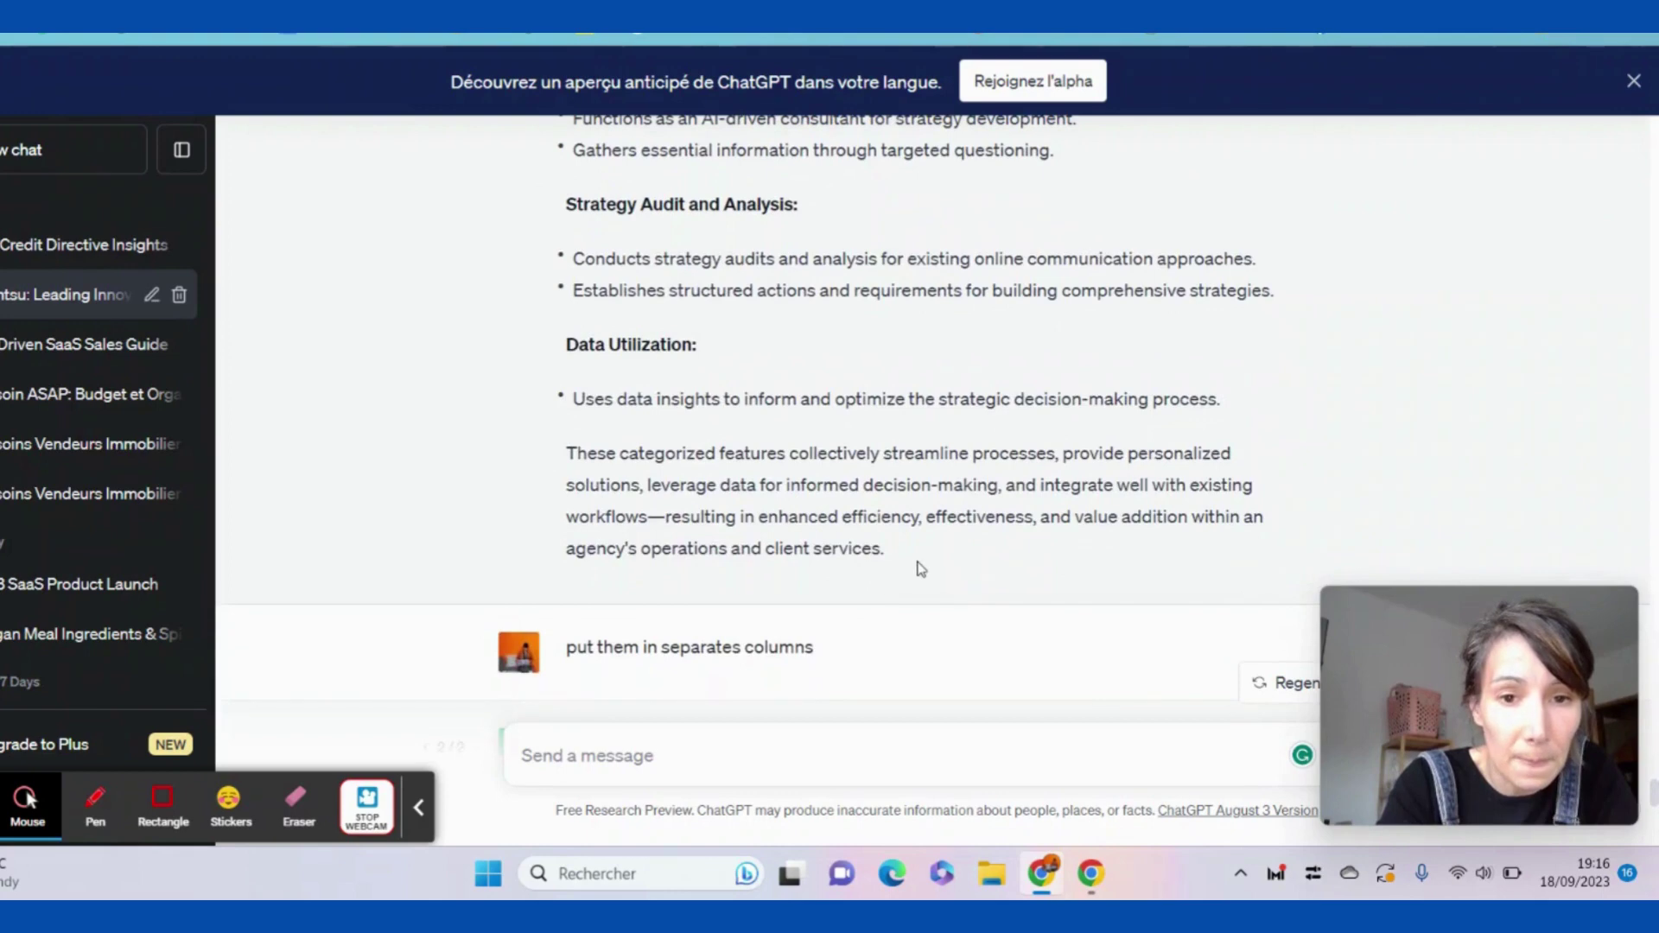
pyautogui.moveTo(921, 568); pyautogui.dragTo(566, 335)
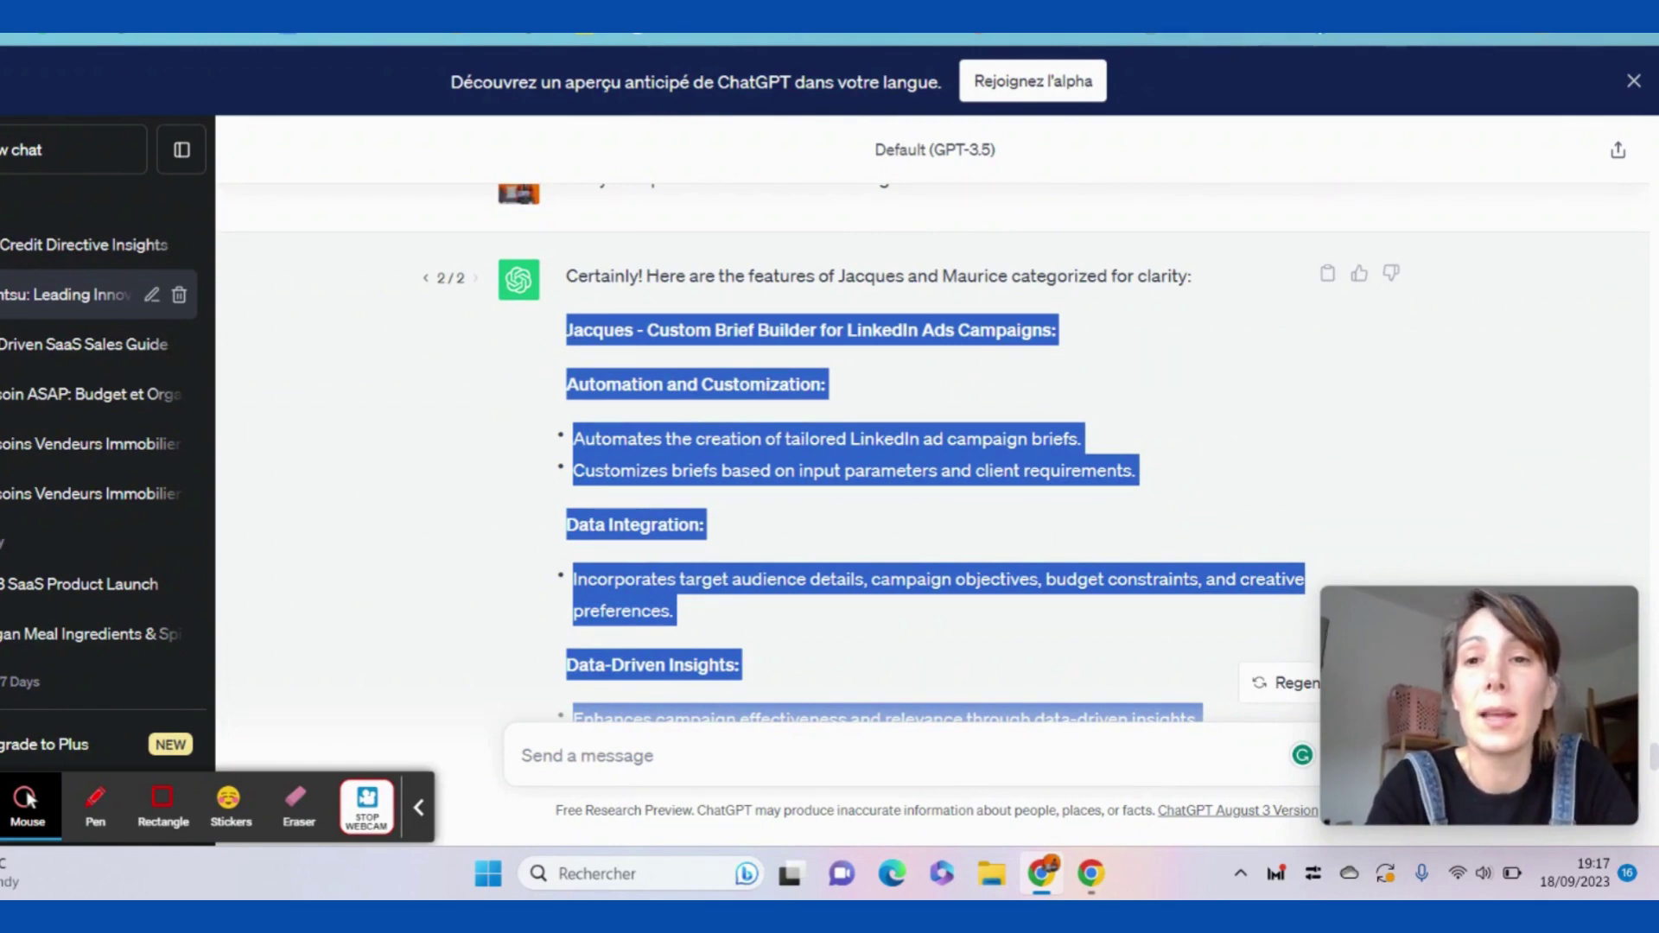
# - Return to HeyGen, try the copied feature list as the script's additional info and clear it again
pyautogui.hotkey('ctrl', 'Tab')
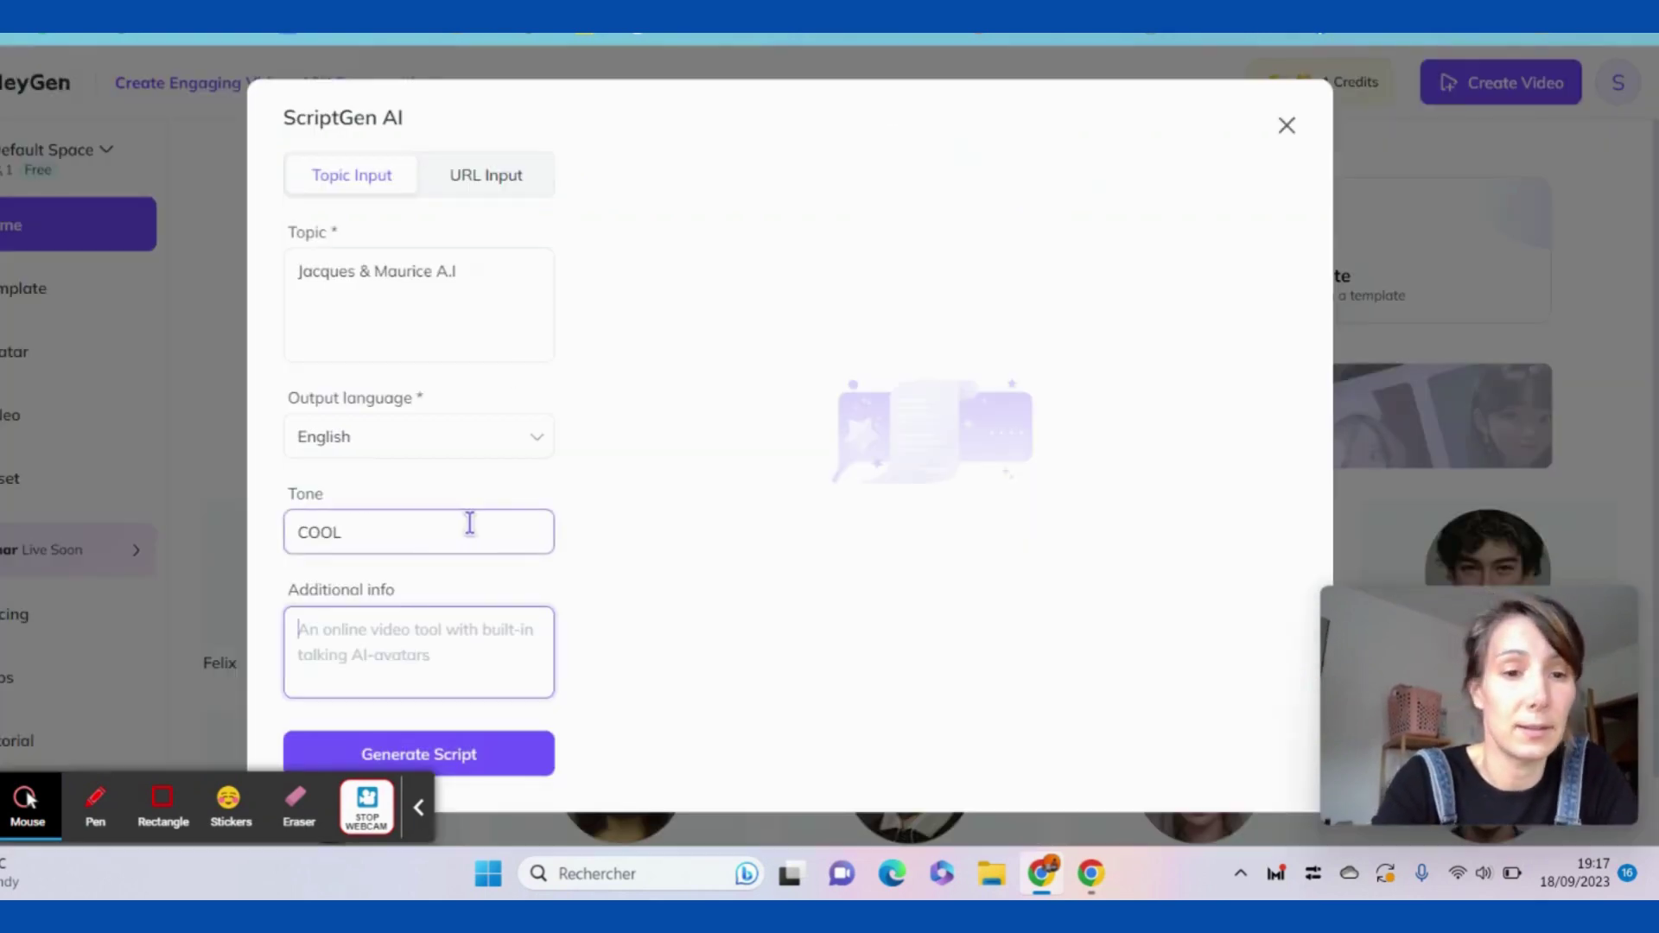
pyautogui.click(378, 616)
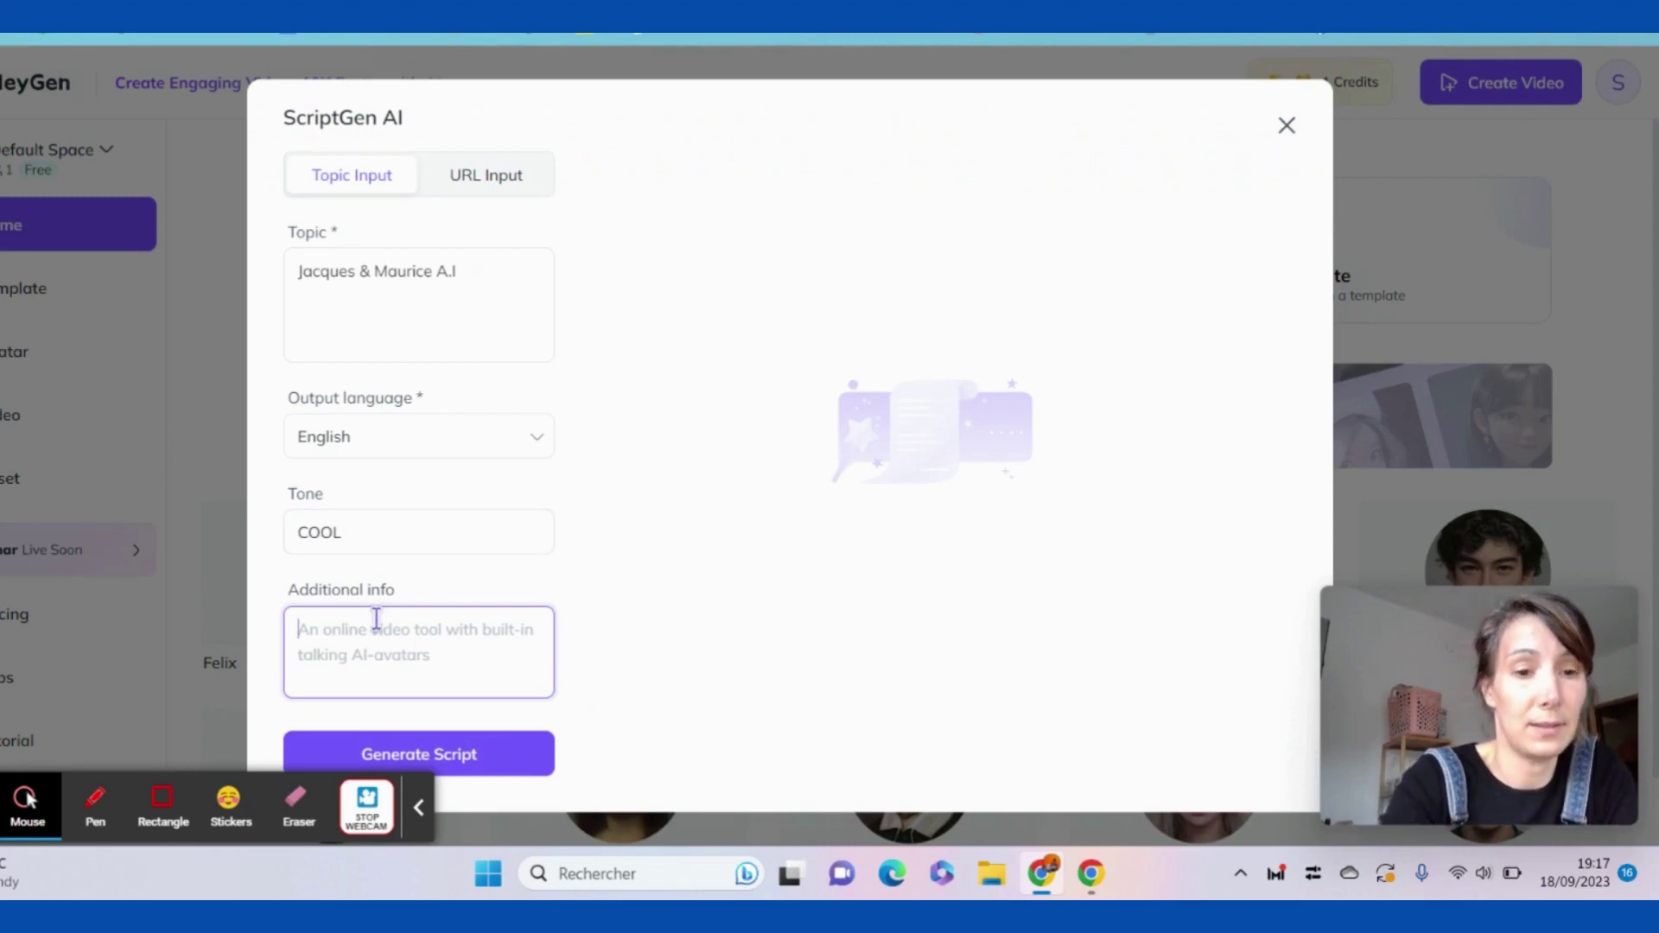
pyautogui.hotkey('ctrl', 'v')
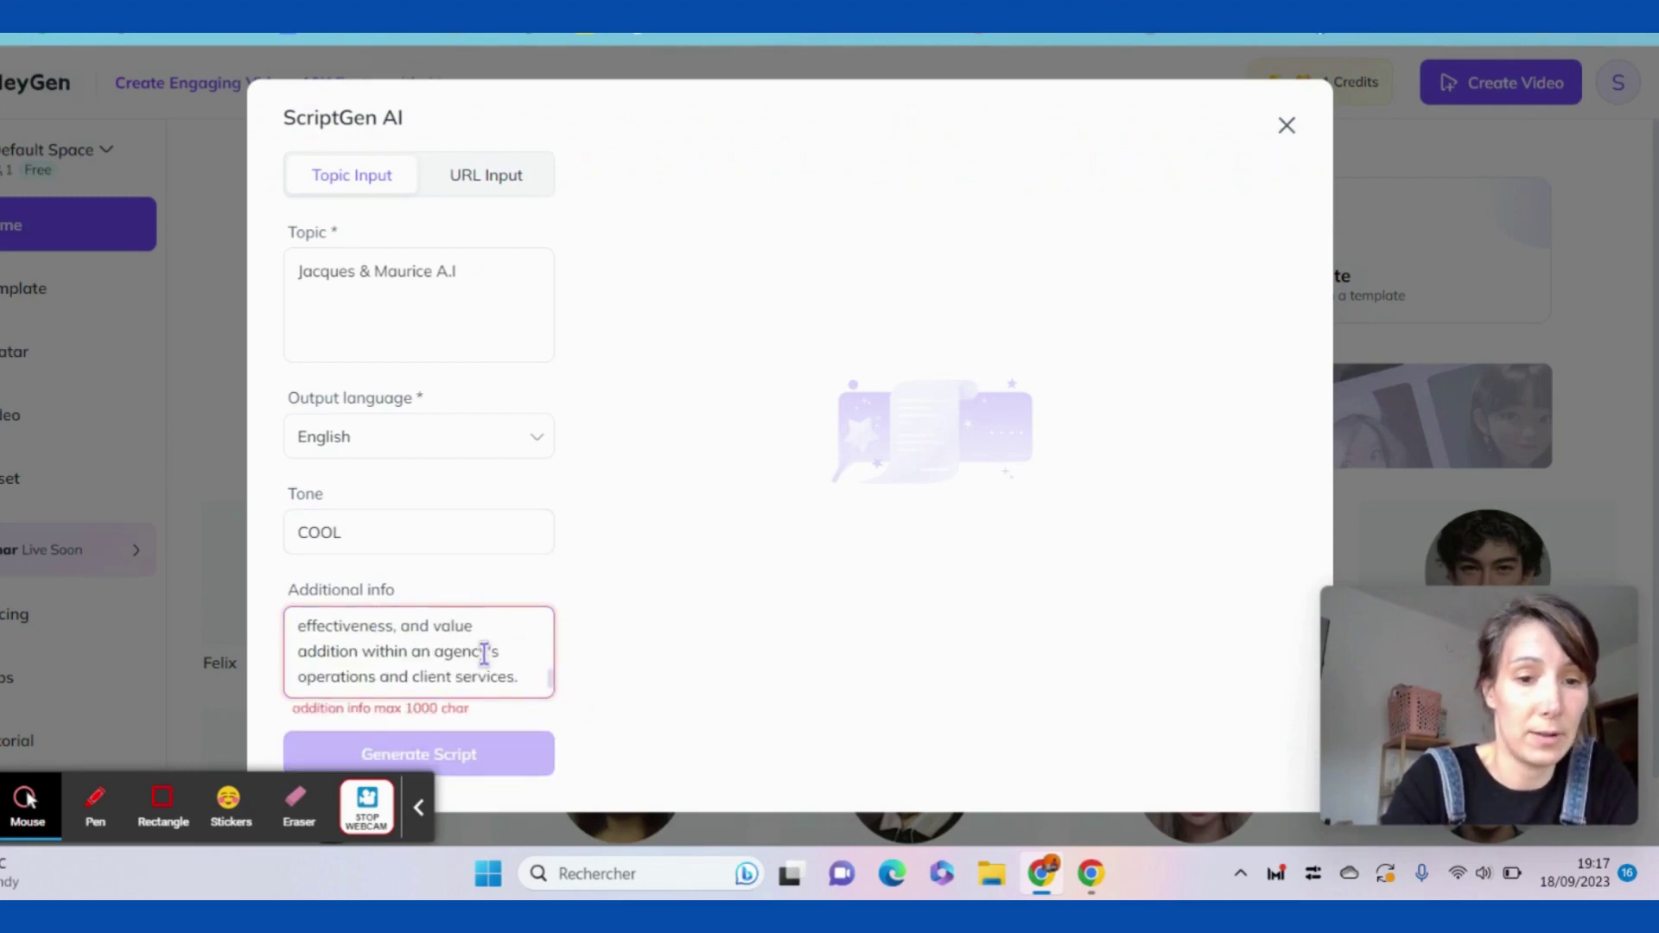
pyautogui.moveTo(519, 668); pyautogui.dragTo(230, 564)
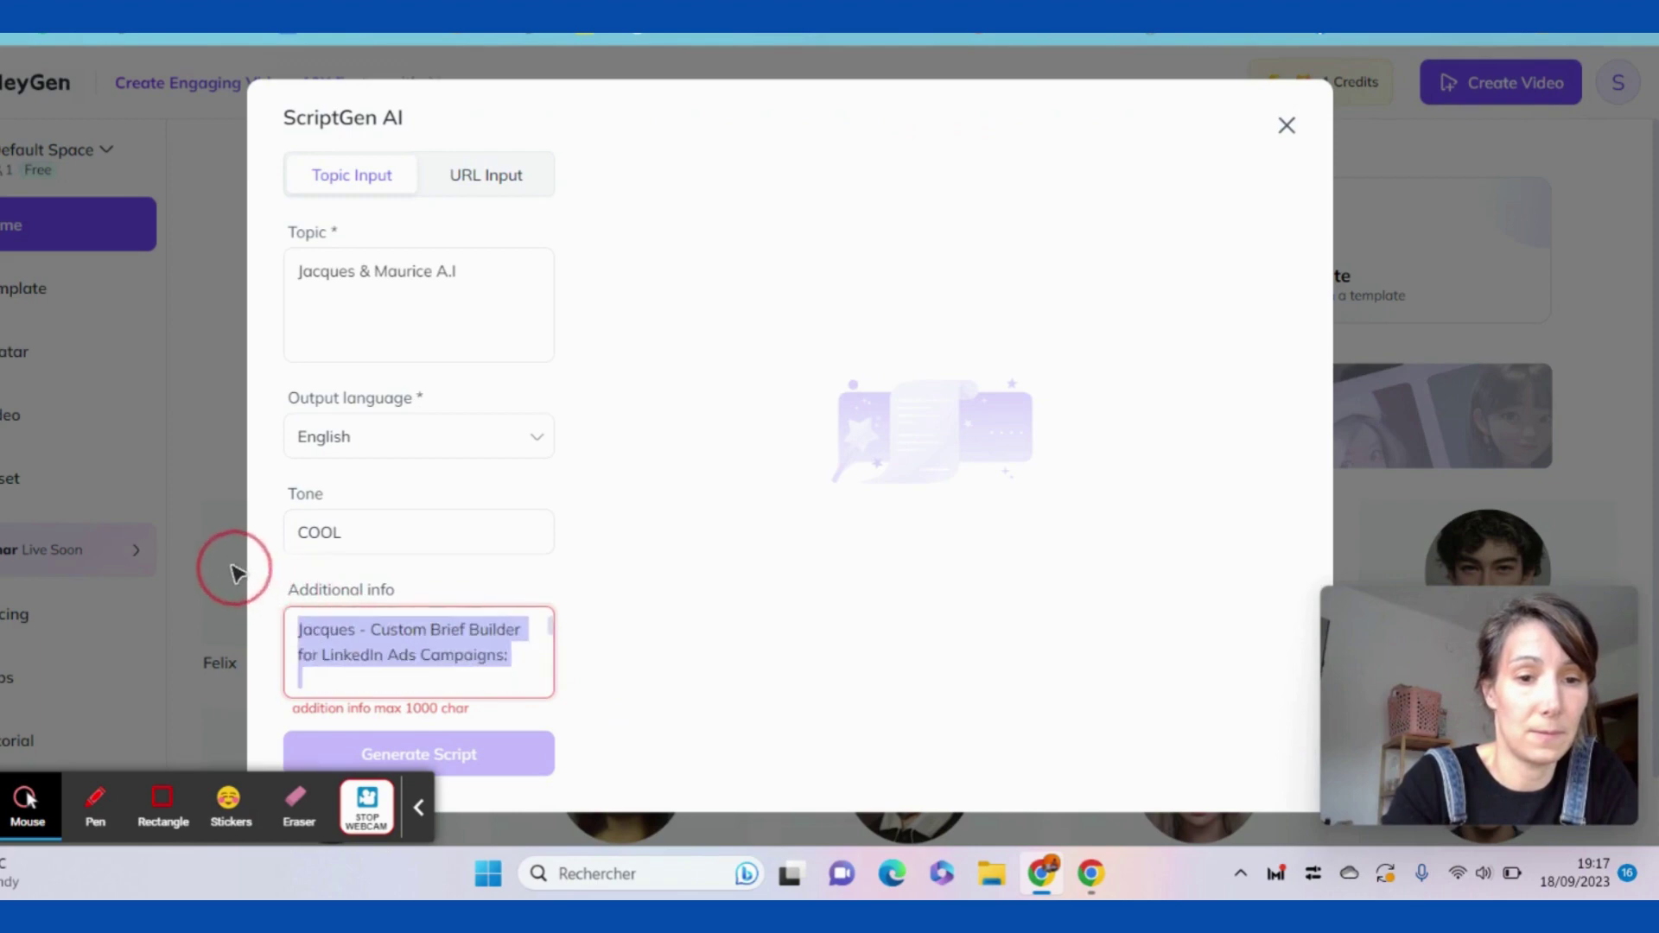
pyautogui.press('BackSpace')
# - Enter "Introducing Jacques & Maurice A.I." as the script's additional info and generate the script
pyautogui.write('I')
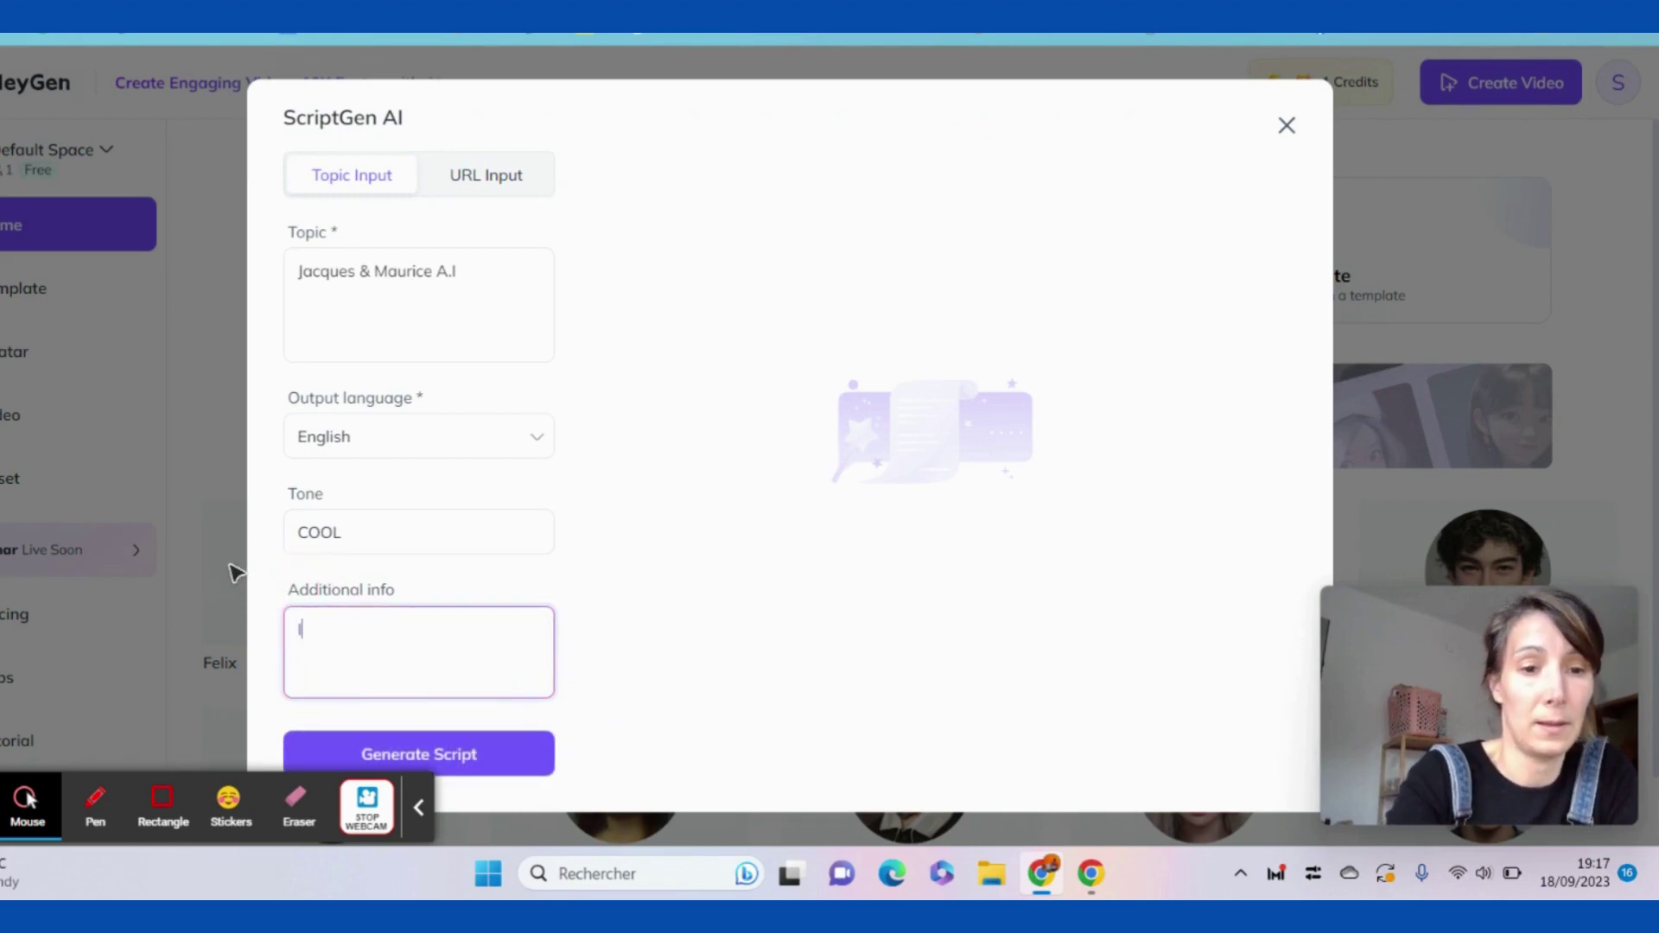
pyautogui.press('BackSpace')
pyautogui.write('in')
pyautogui.press('BackSpace')
pyautogui.press('BackSpace')
pyautogui.write('ing J')
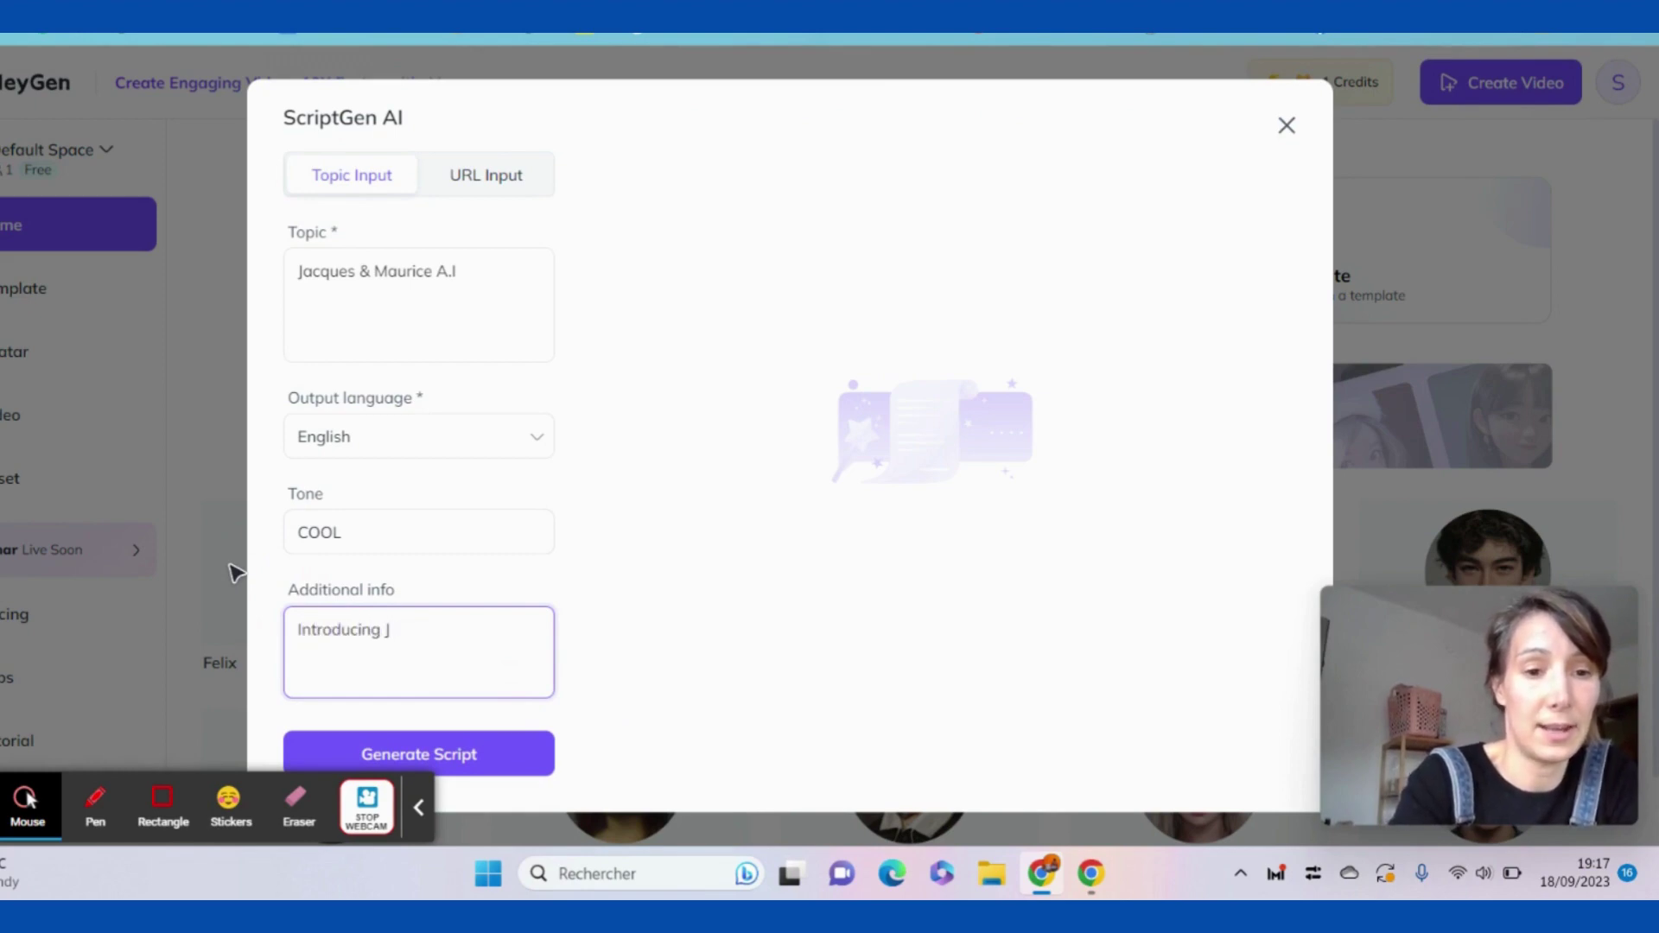
pyautogui.write('ntroducing JACQ')
pyautogui.press('BackSpace')
pyautogui.press('BackSpace')
pyautogui.press('BackSpace')
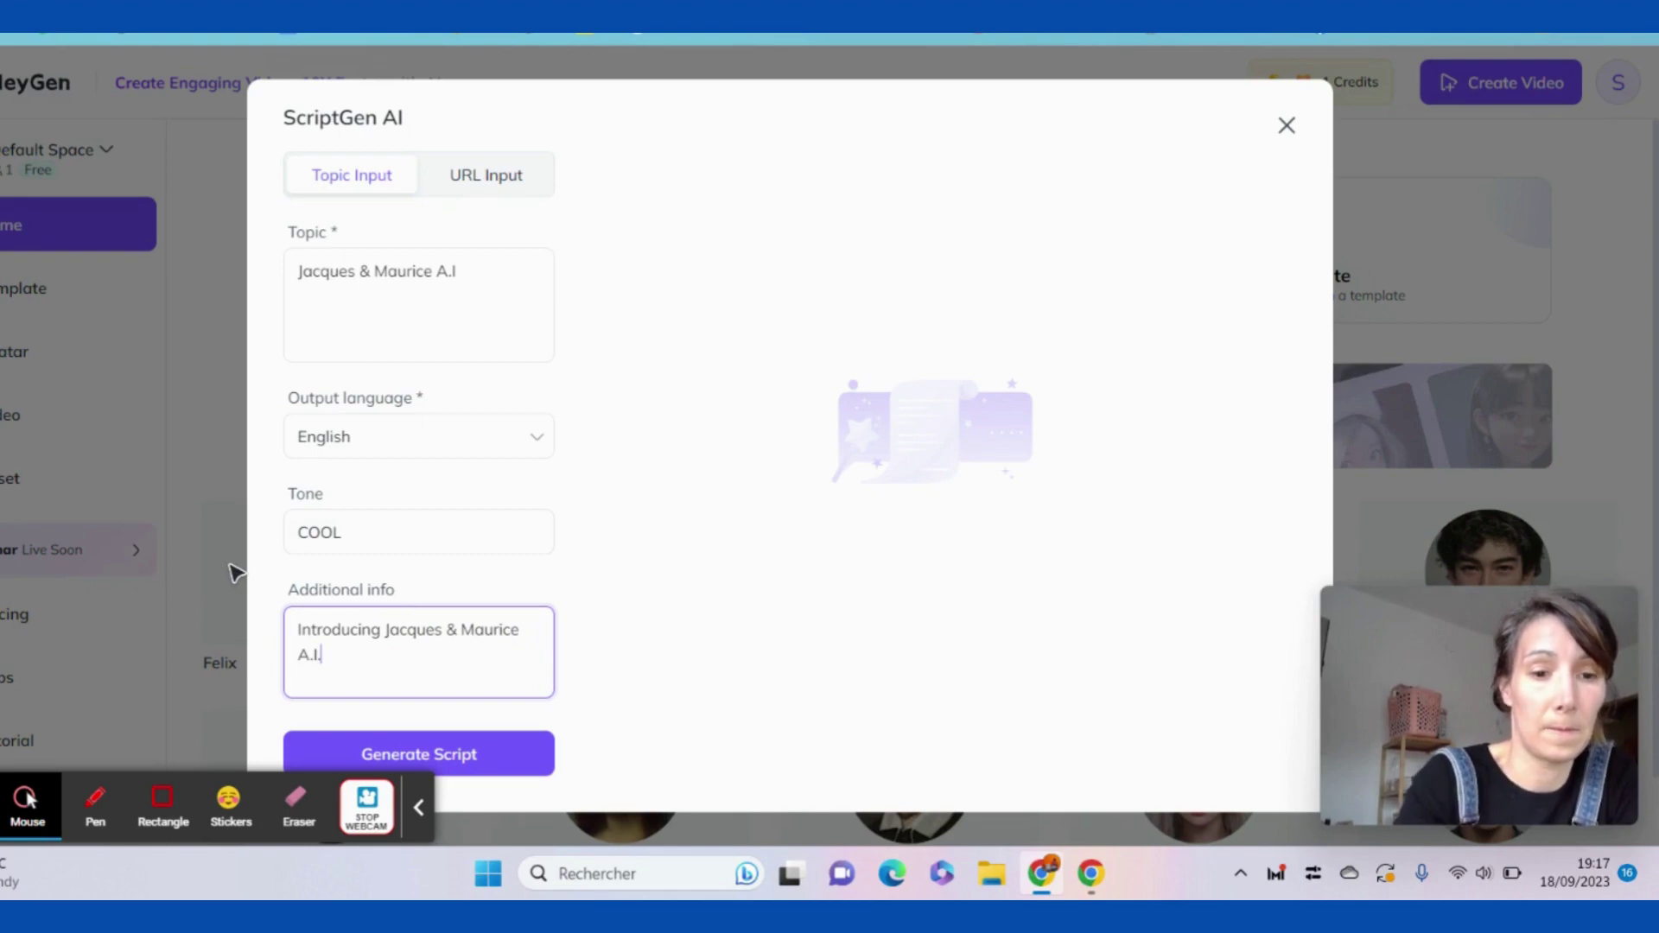
pyautogui.click(418, 752)
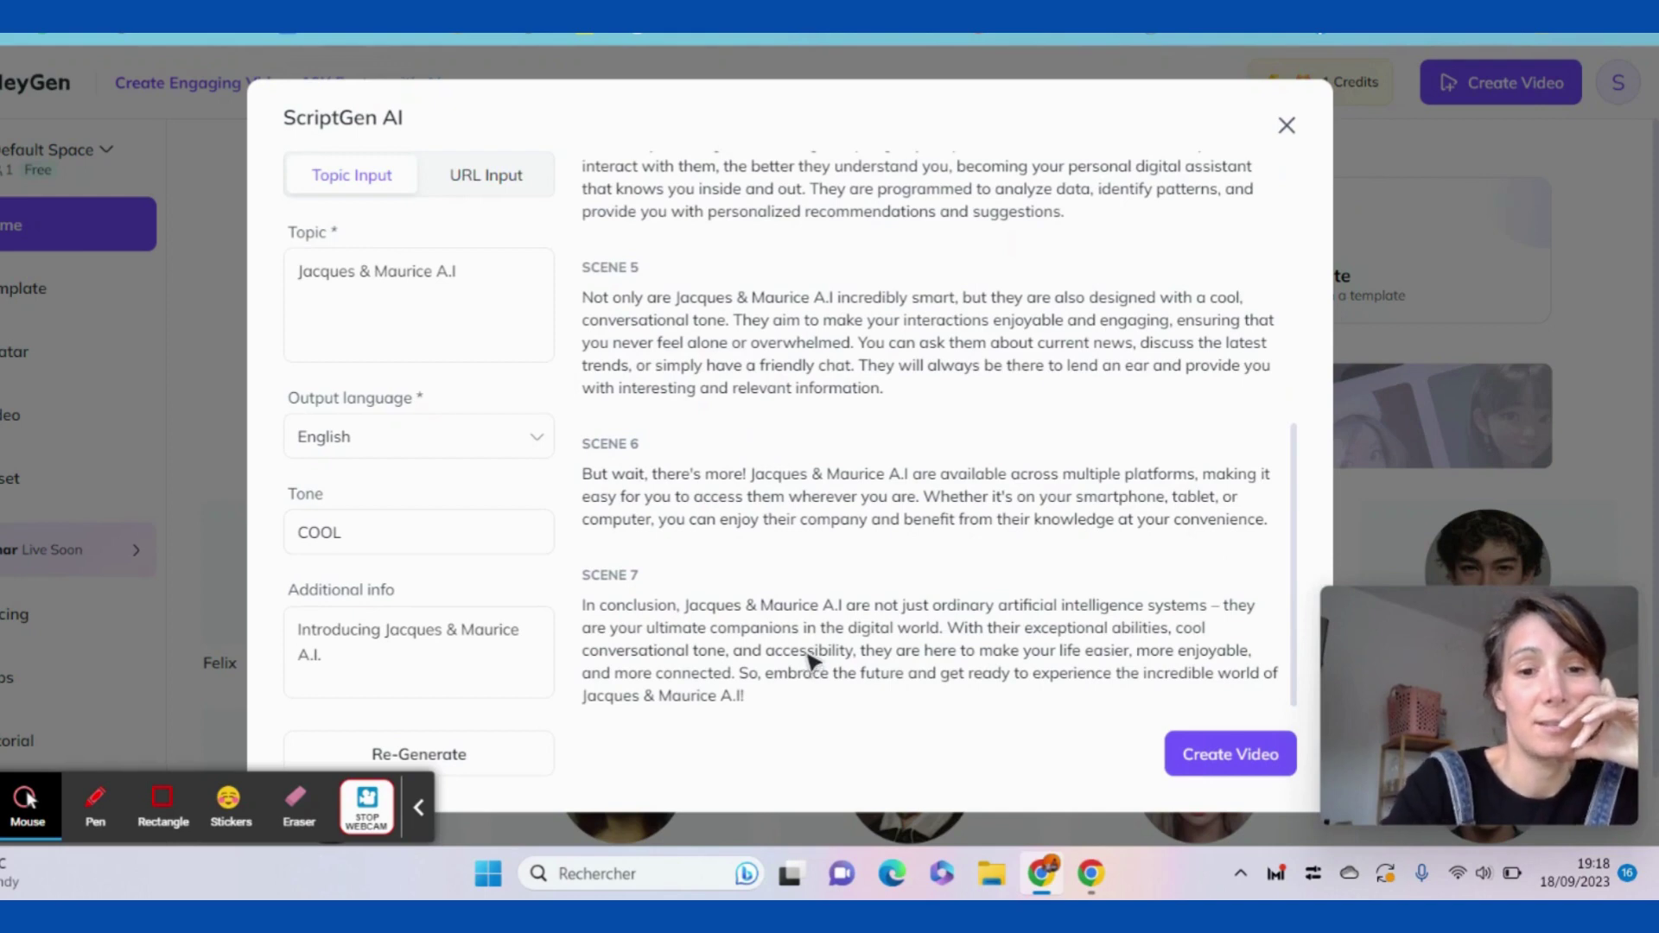
# - Read through the generated script's scenes 1 to 7, checking how Jacques & Maurice A.I are described, and close the script generator
pyautogui.scroll(8, 868, 628)
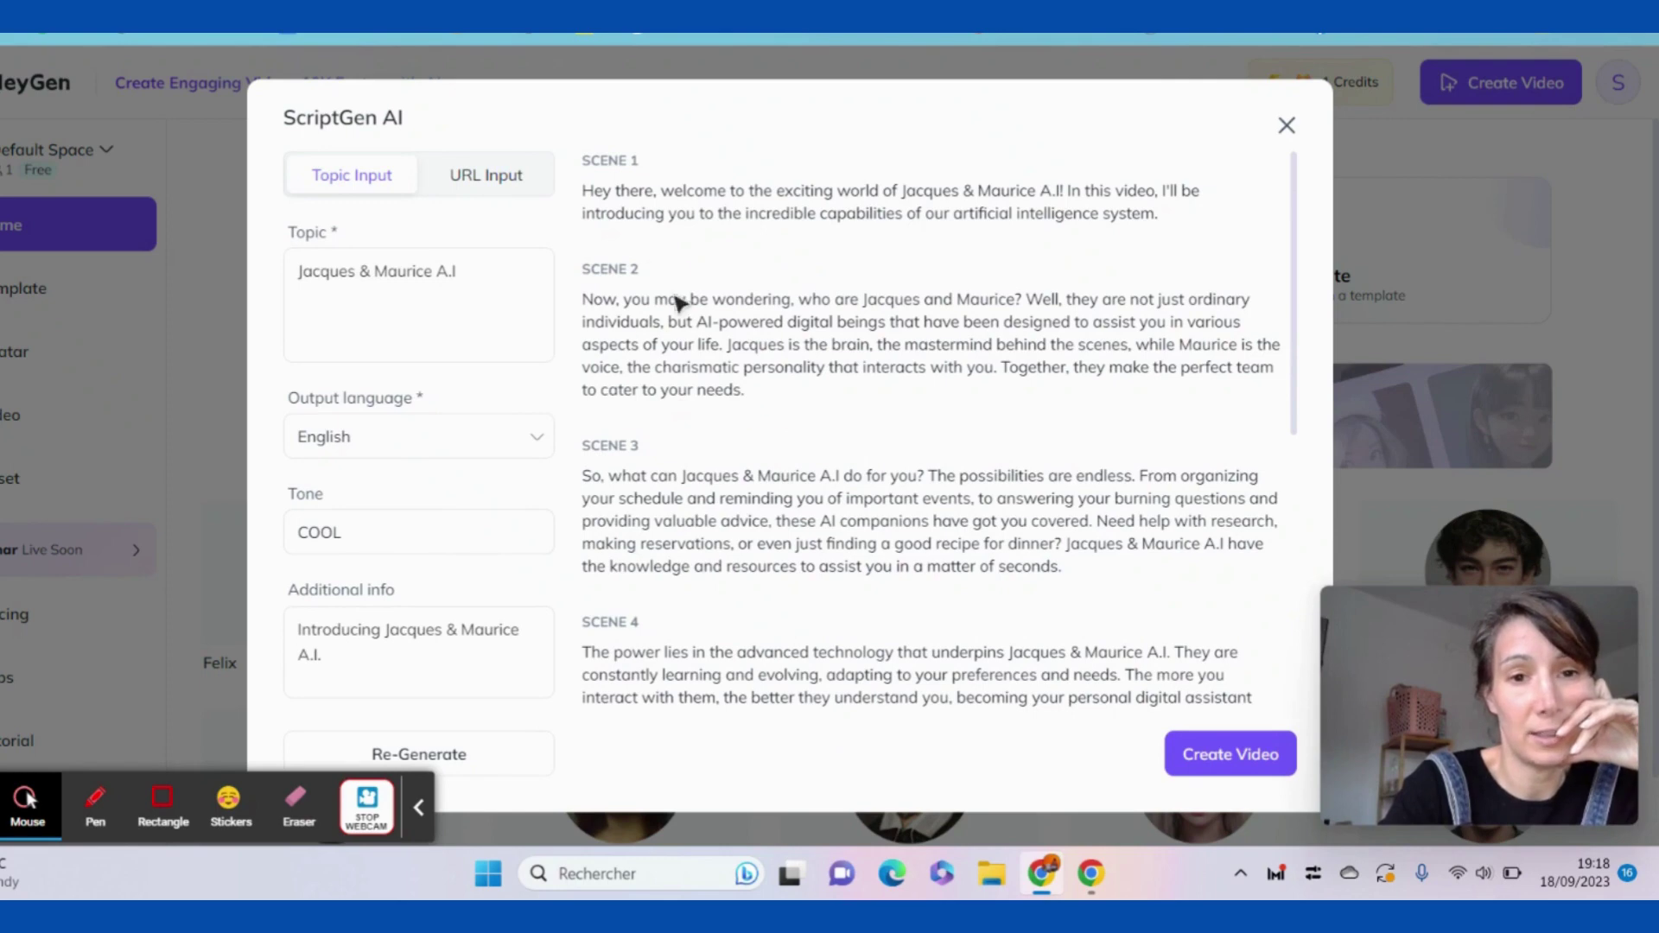
pyautogui.moveTo(655, 299); pyautogui.dragTo(860, 385)
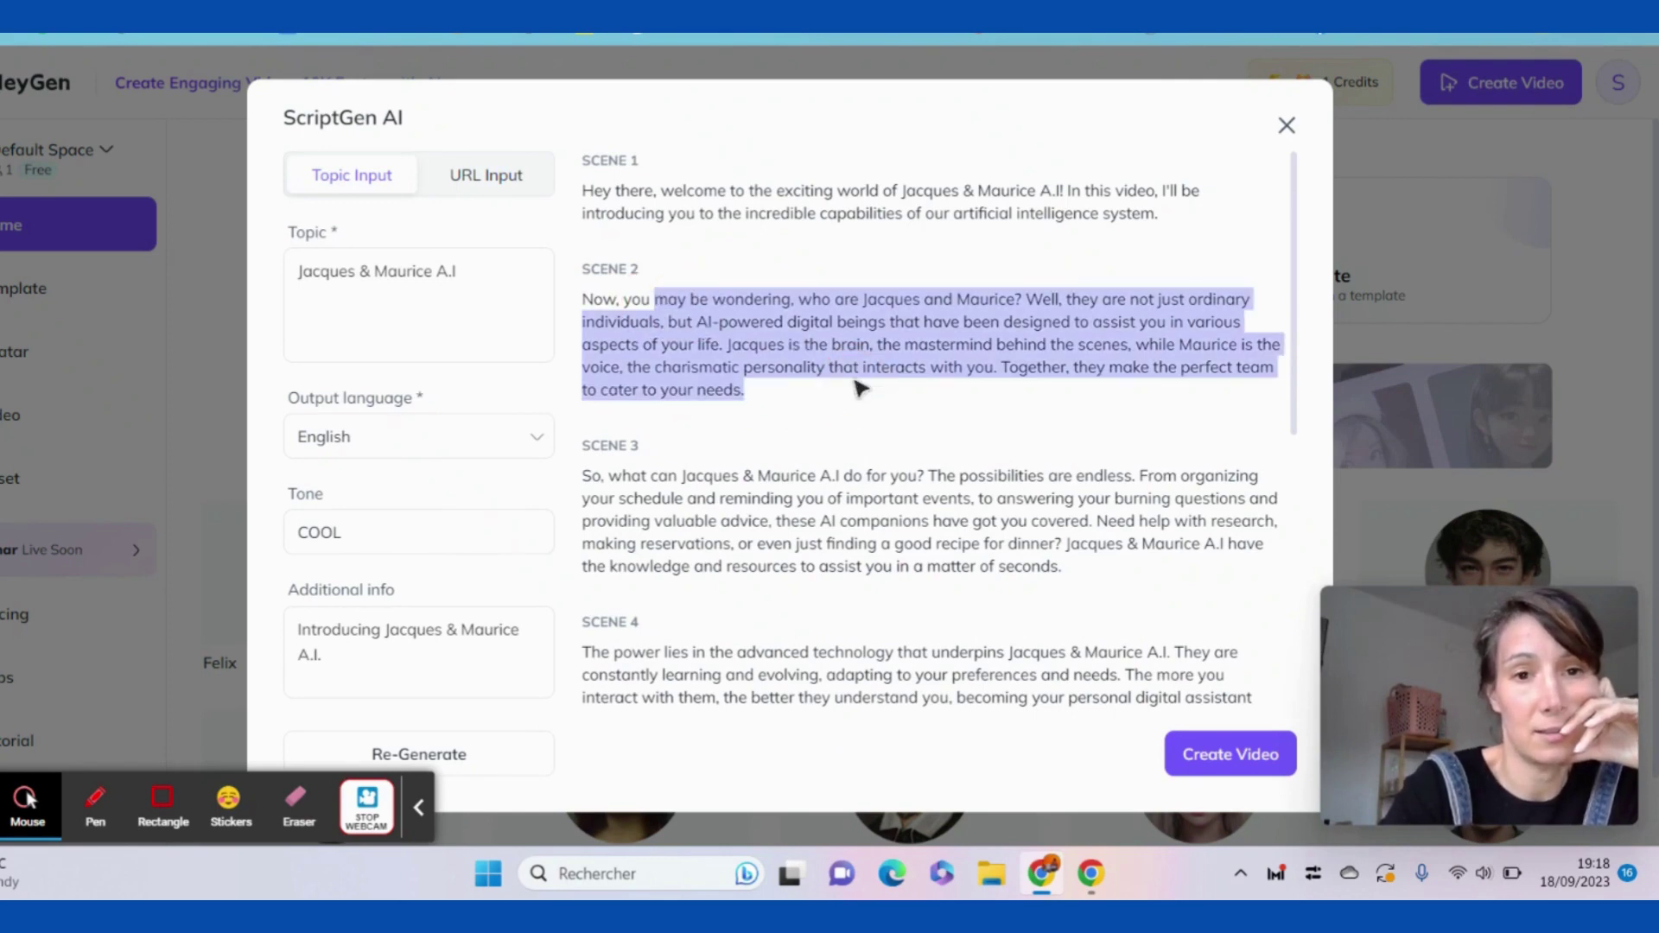
pyautogui.scroll(-5, 868, 473)
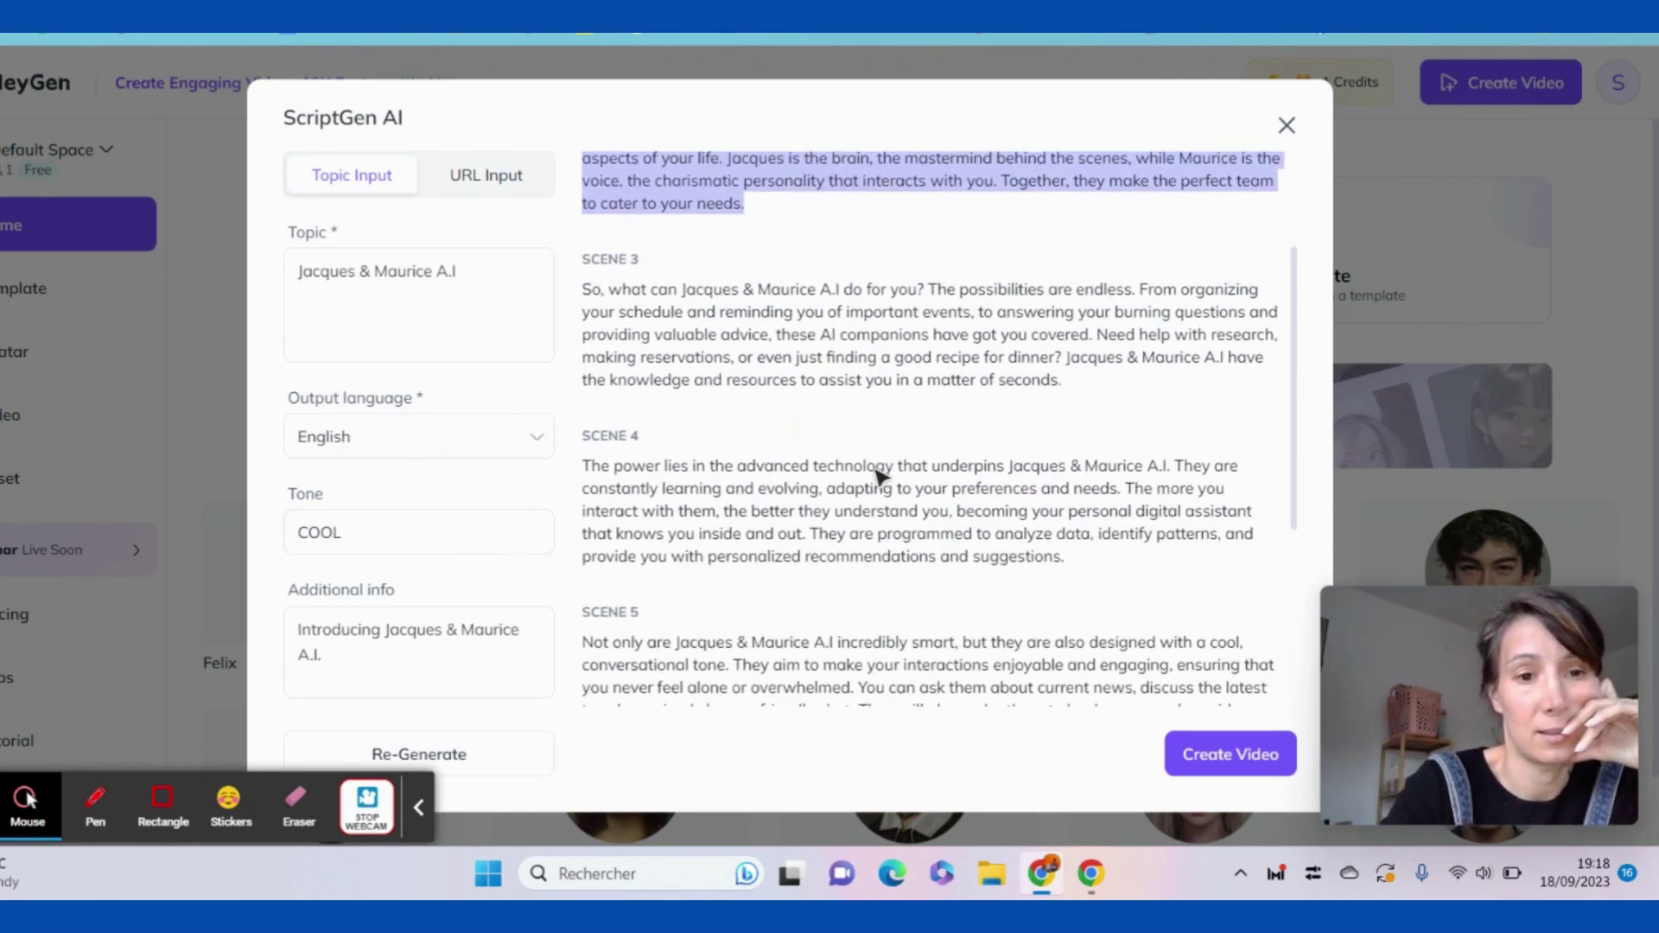
pyautogui.scroll(-2, 878, 476)
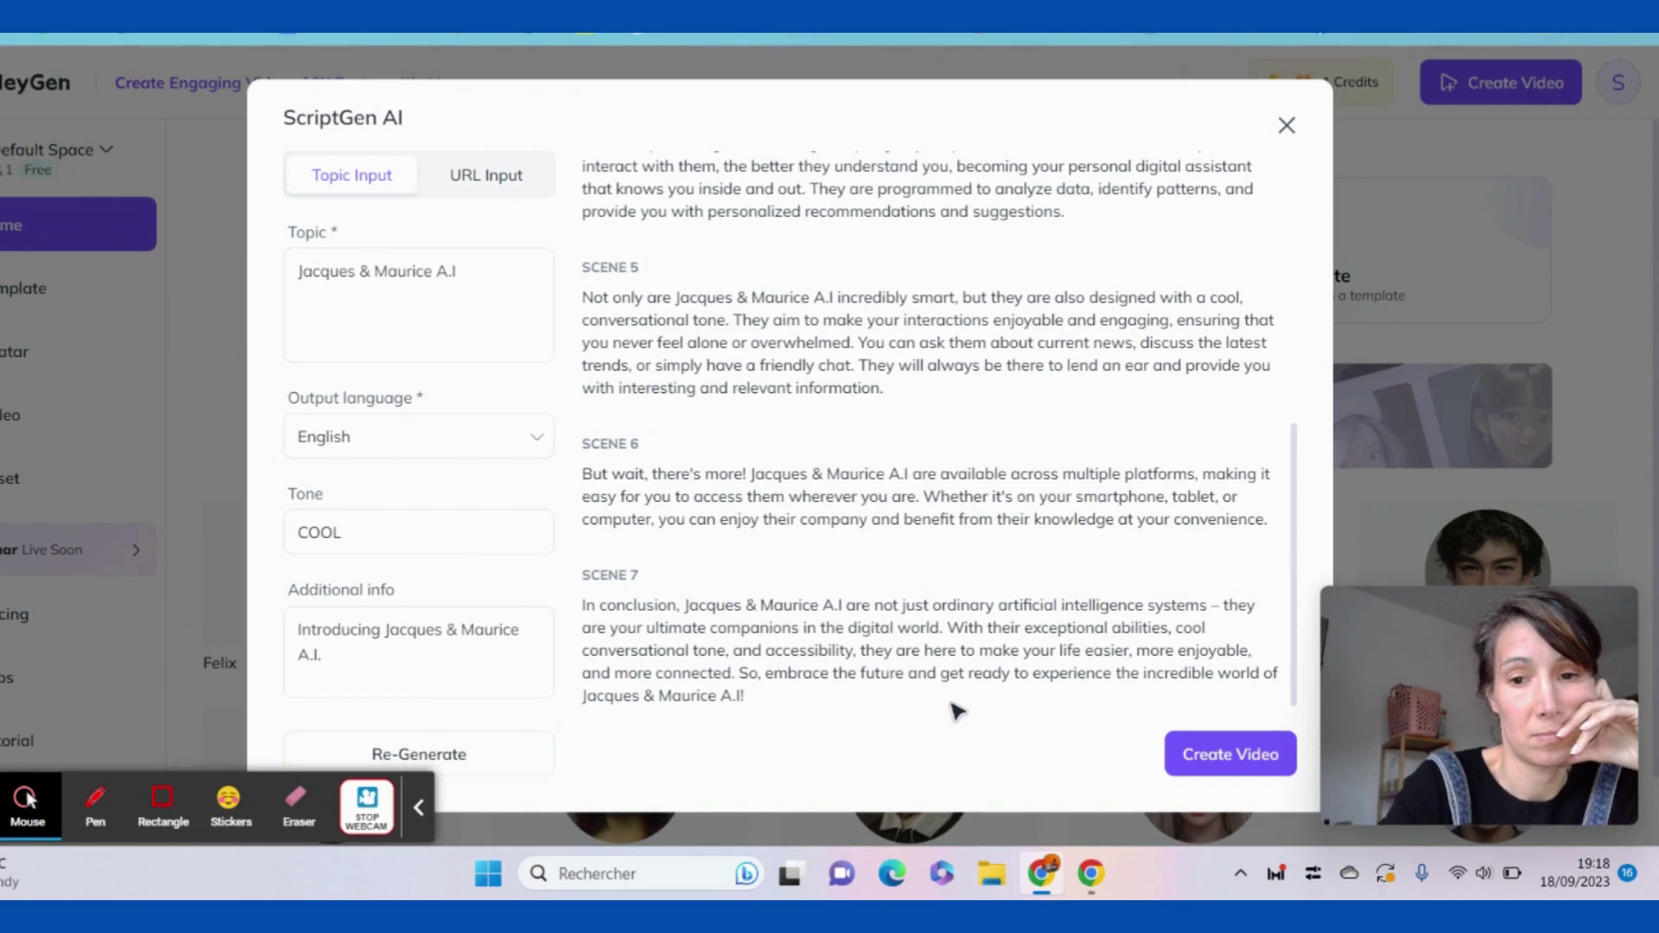
pyautogui.scroll(1, 956, 710)
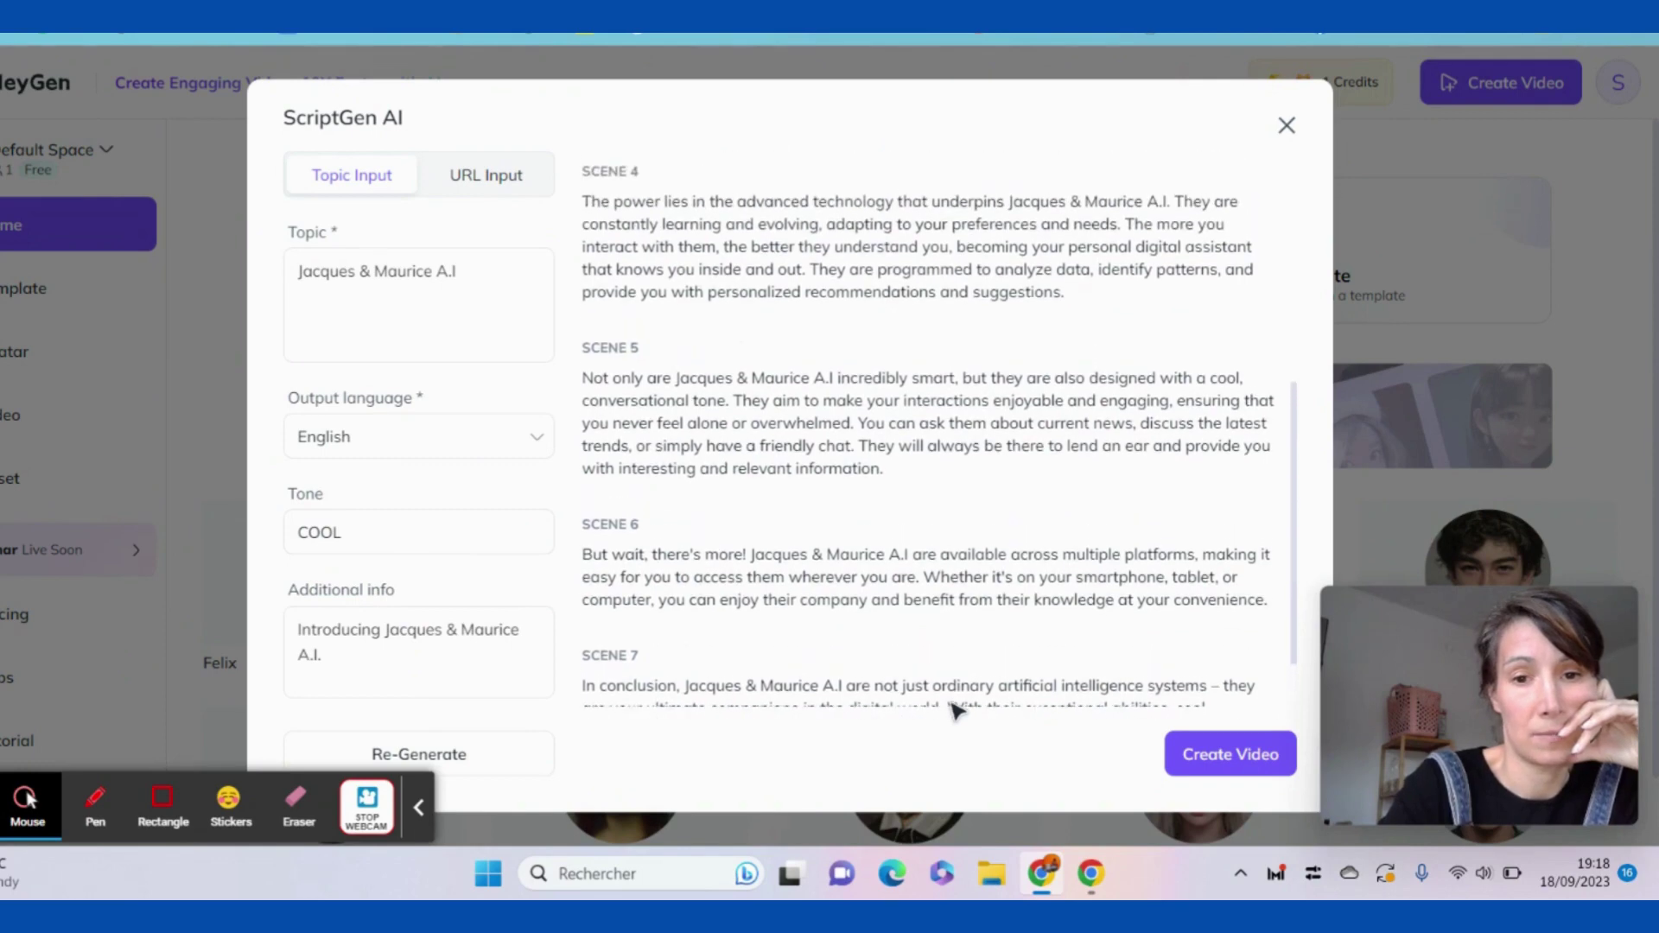
pyautogui.scroll(1, 957, 710)
pyautogui.scroll(1, 957, 710)
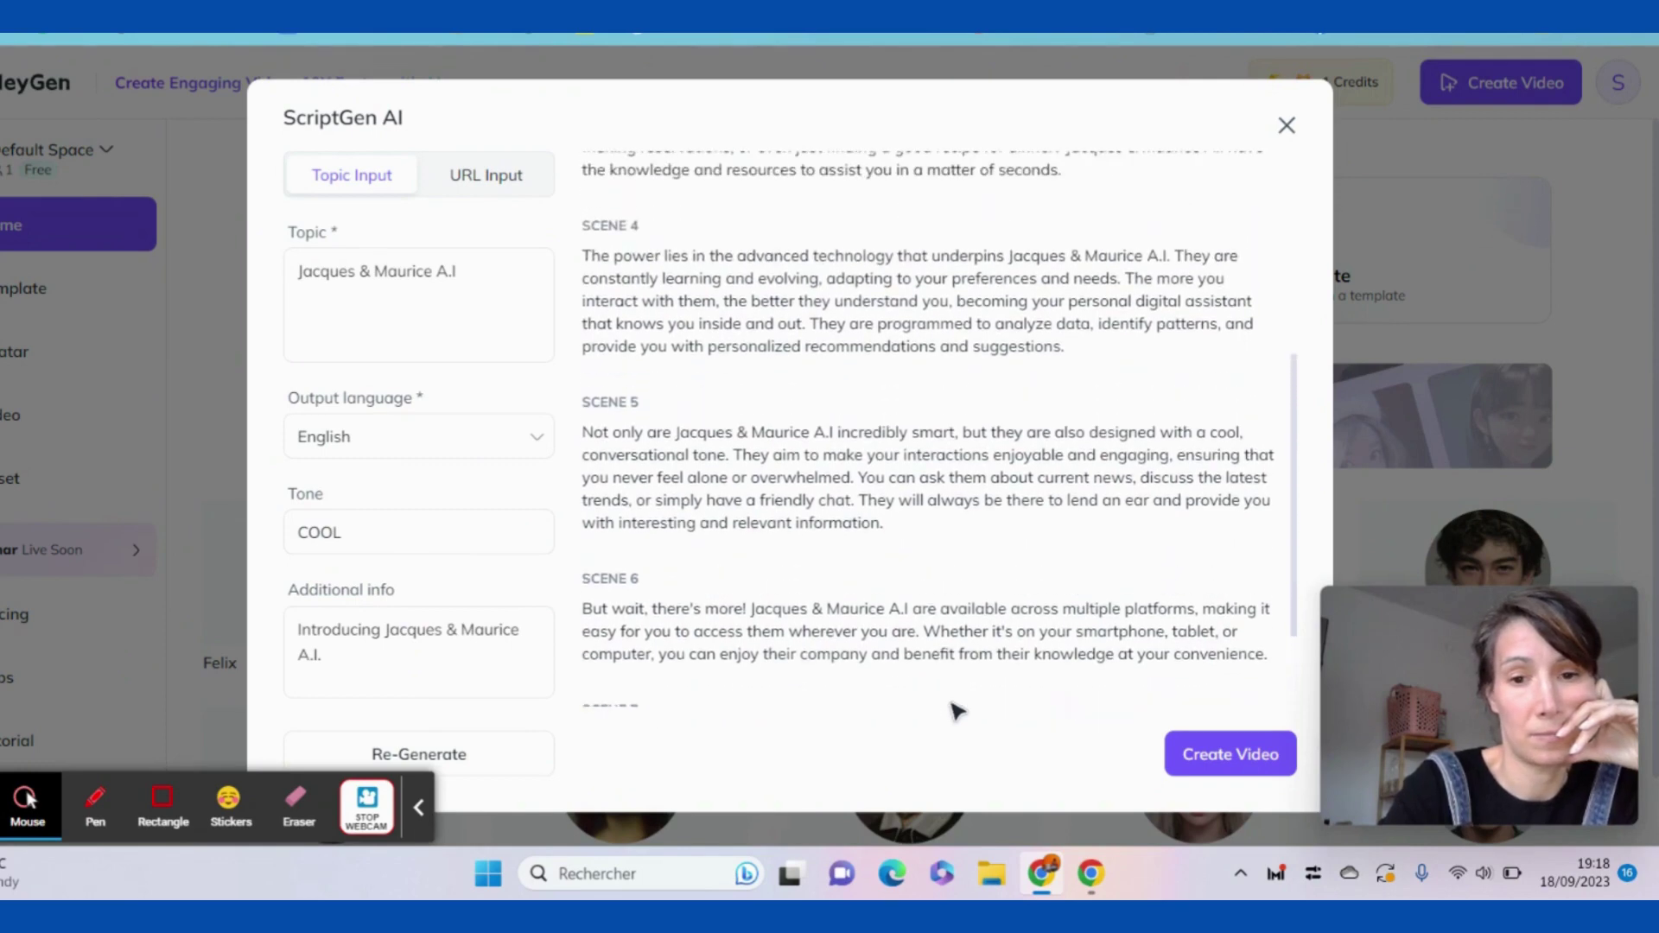
pyautogui.scroll(5, 957, 711)
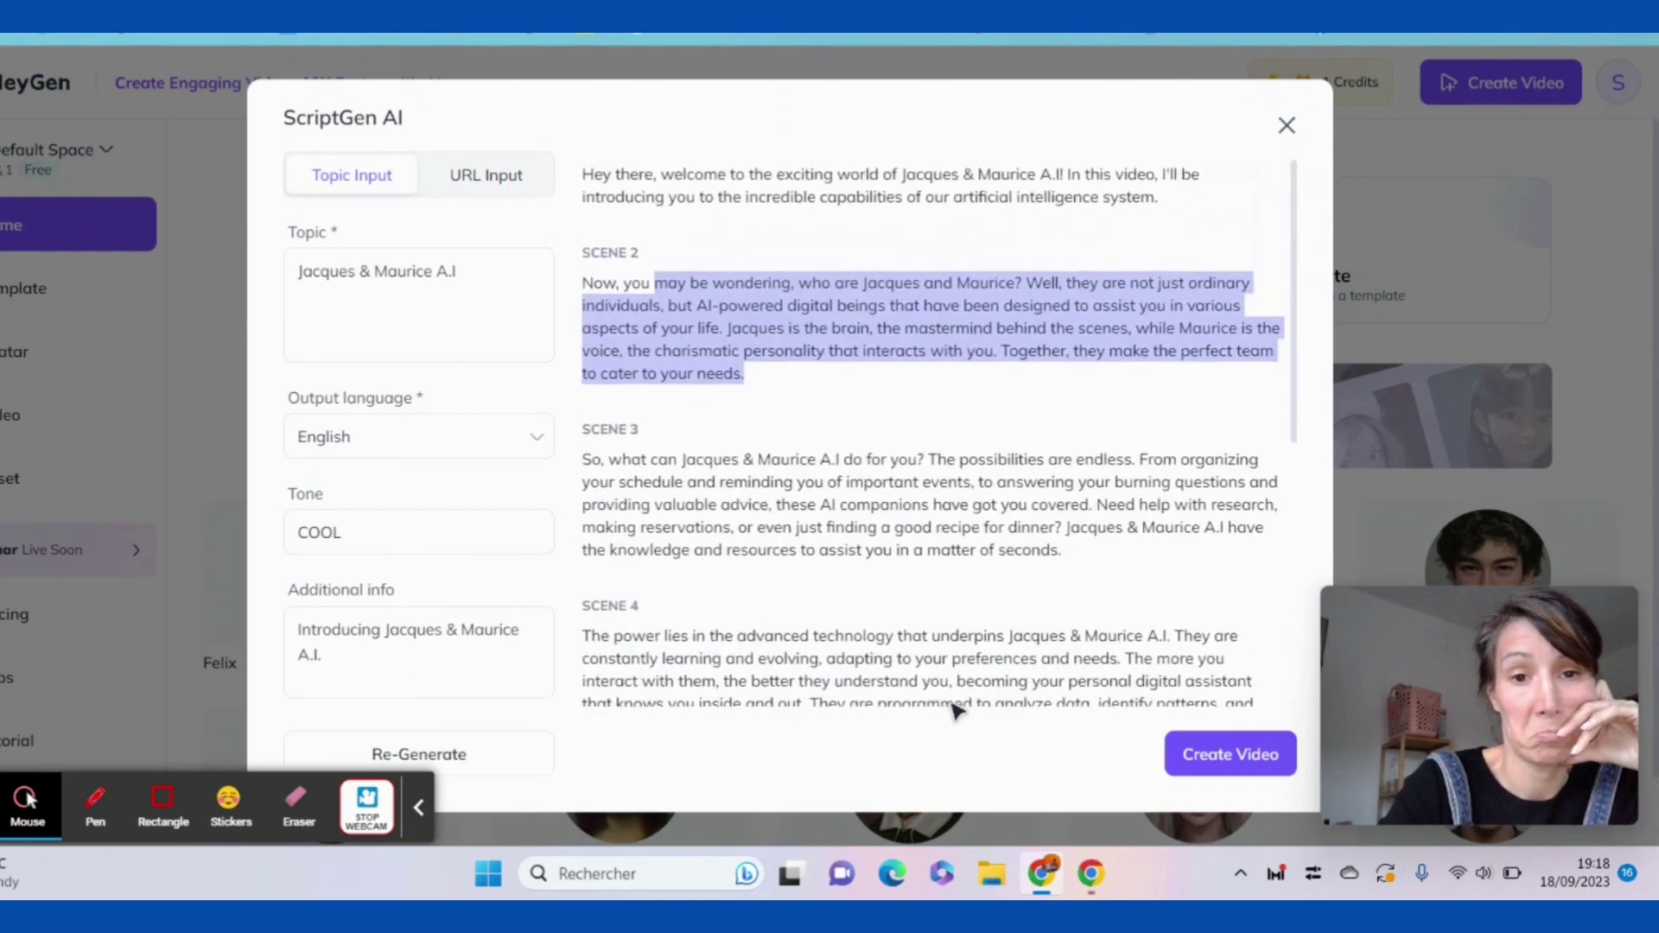
pyautogui.scroll(-1, 1028, 536)
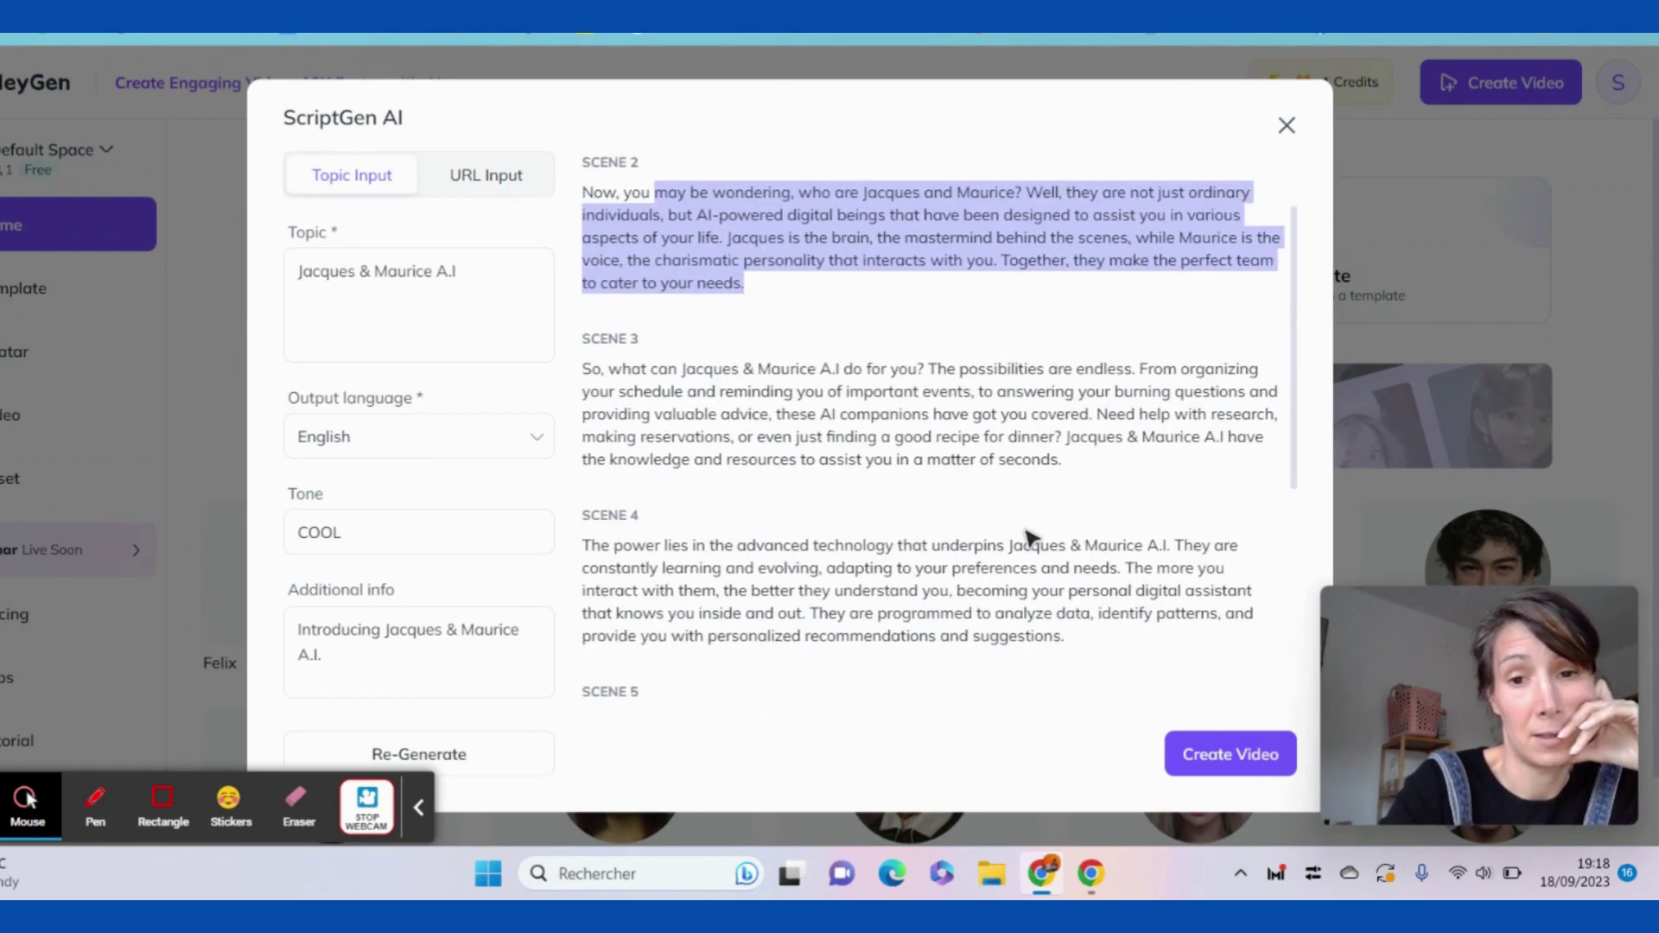
pyautogui.scroll(-1, 1028, 535)
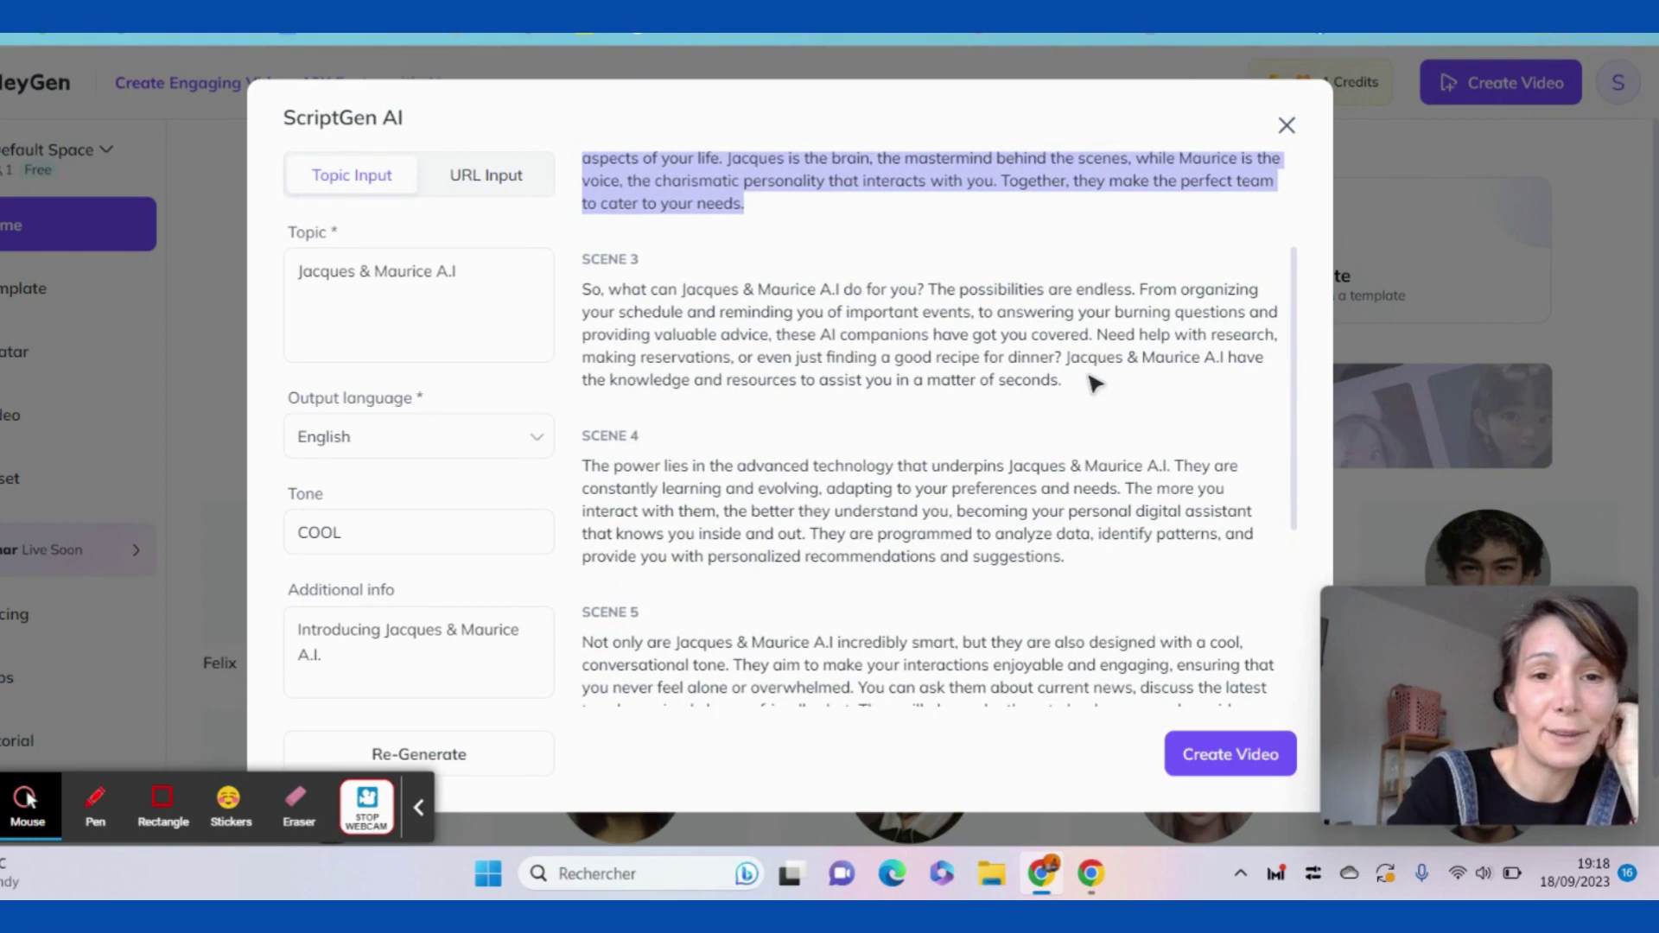
pyautogui.scroll(-3, 1093, 383)
pyautogui.click(493, 661)
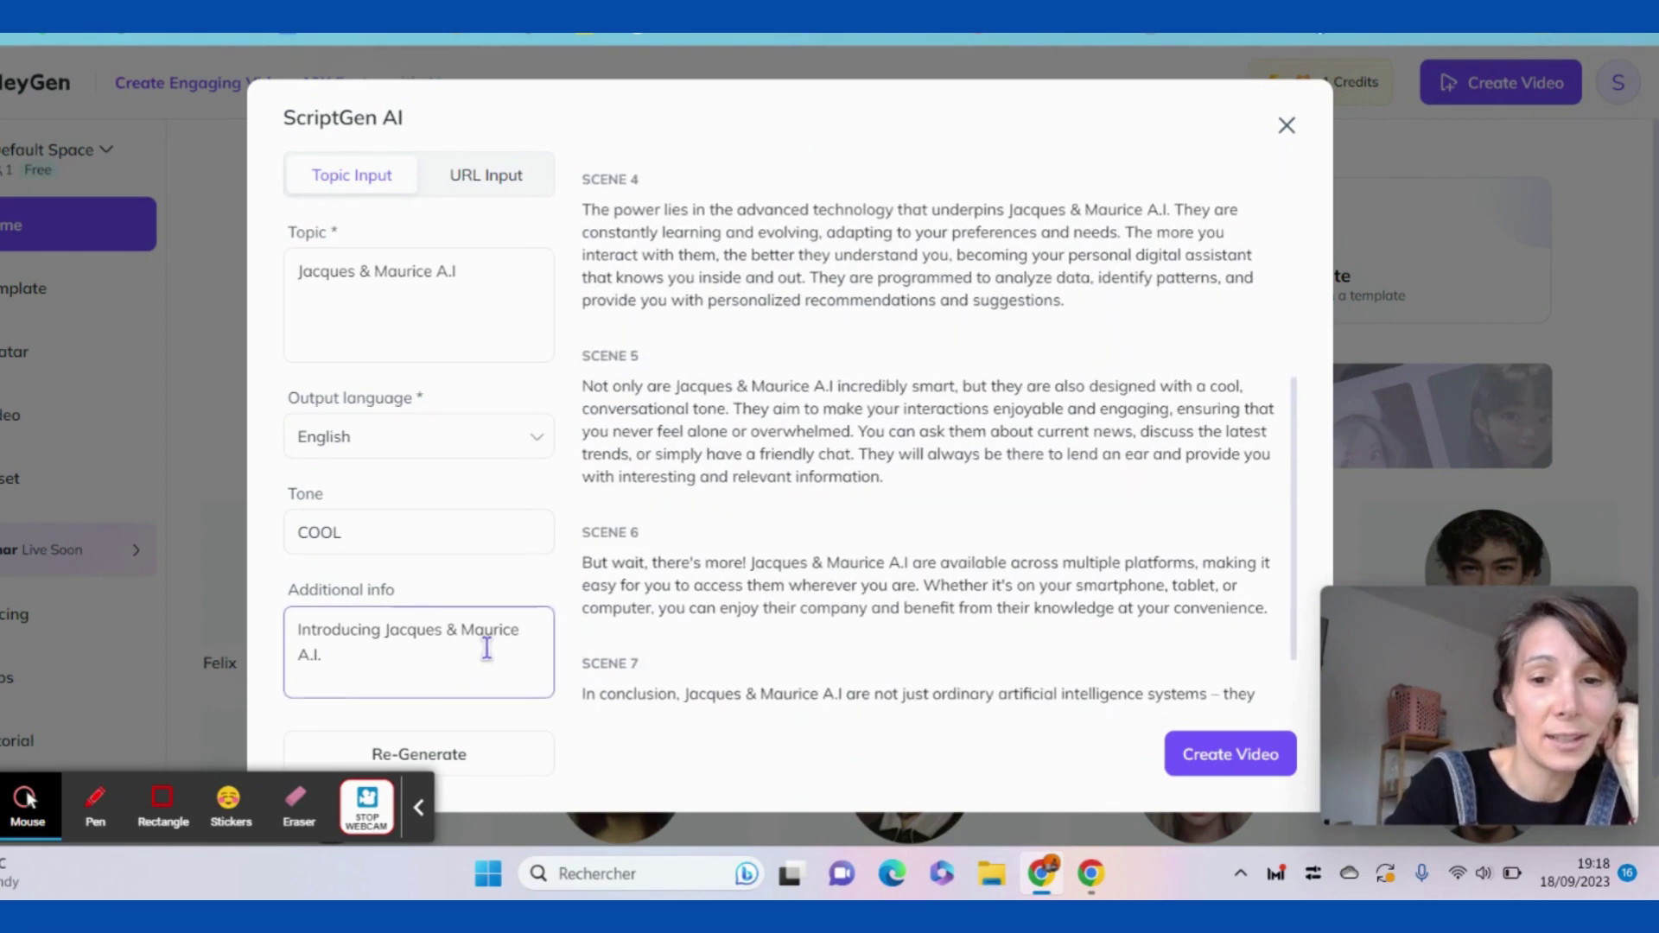
pyautogui.click(572, 354)
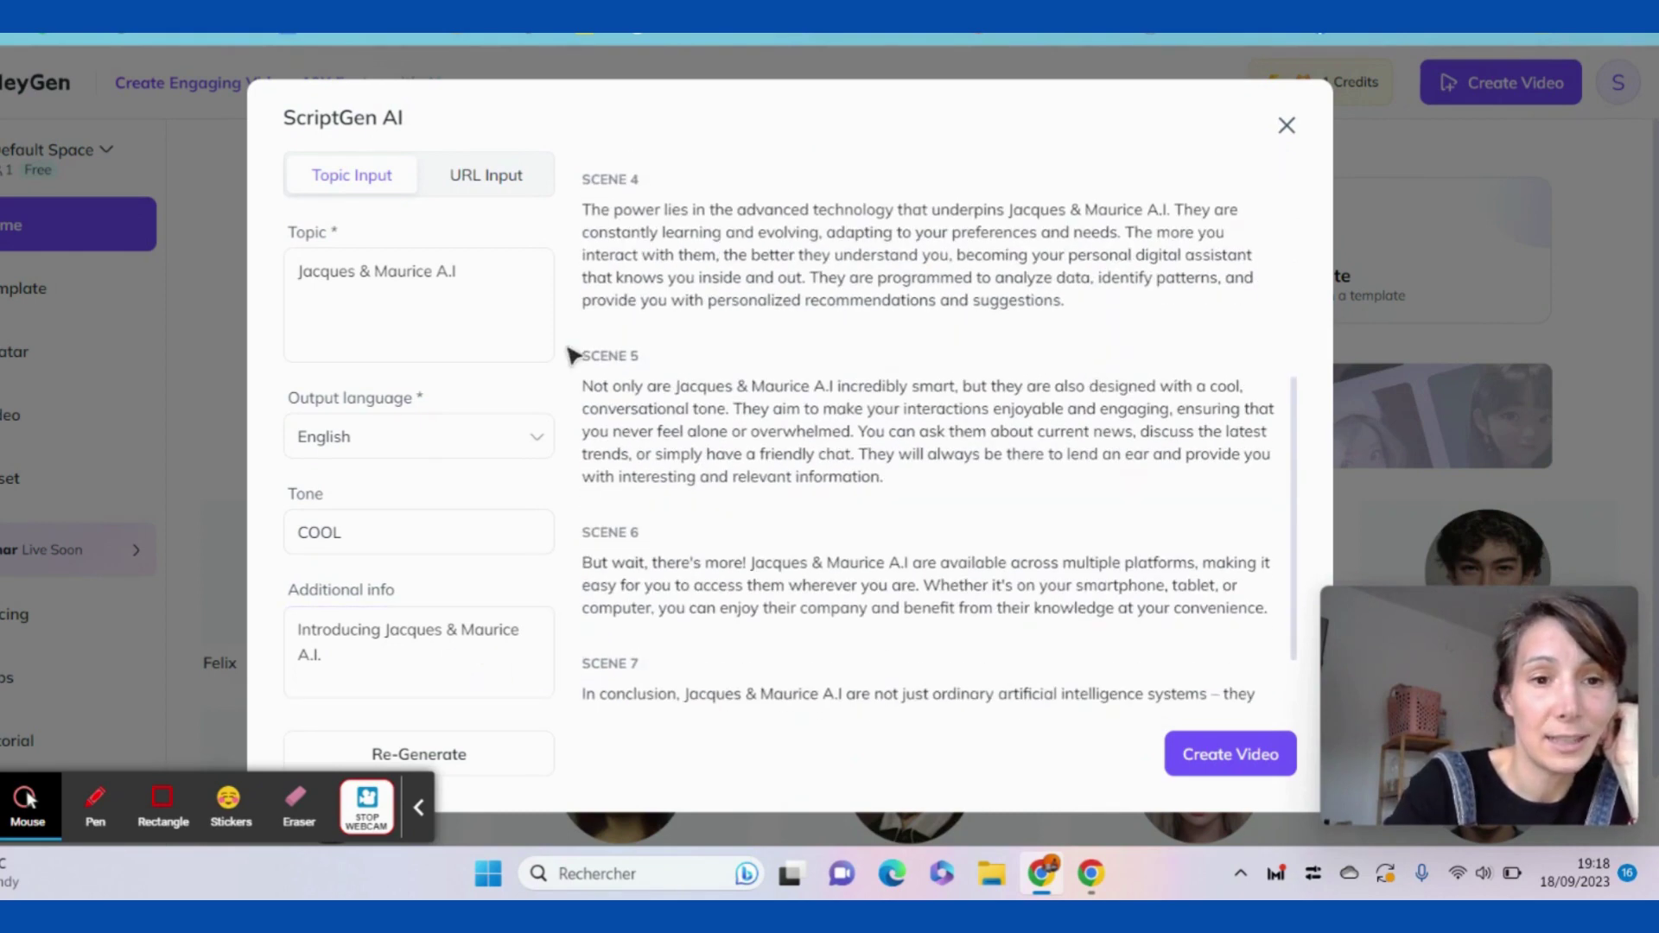
pyautogui.scroll(5, 896, 418)
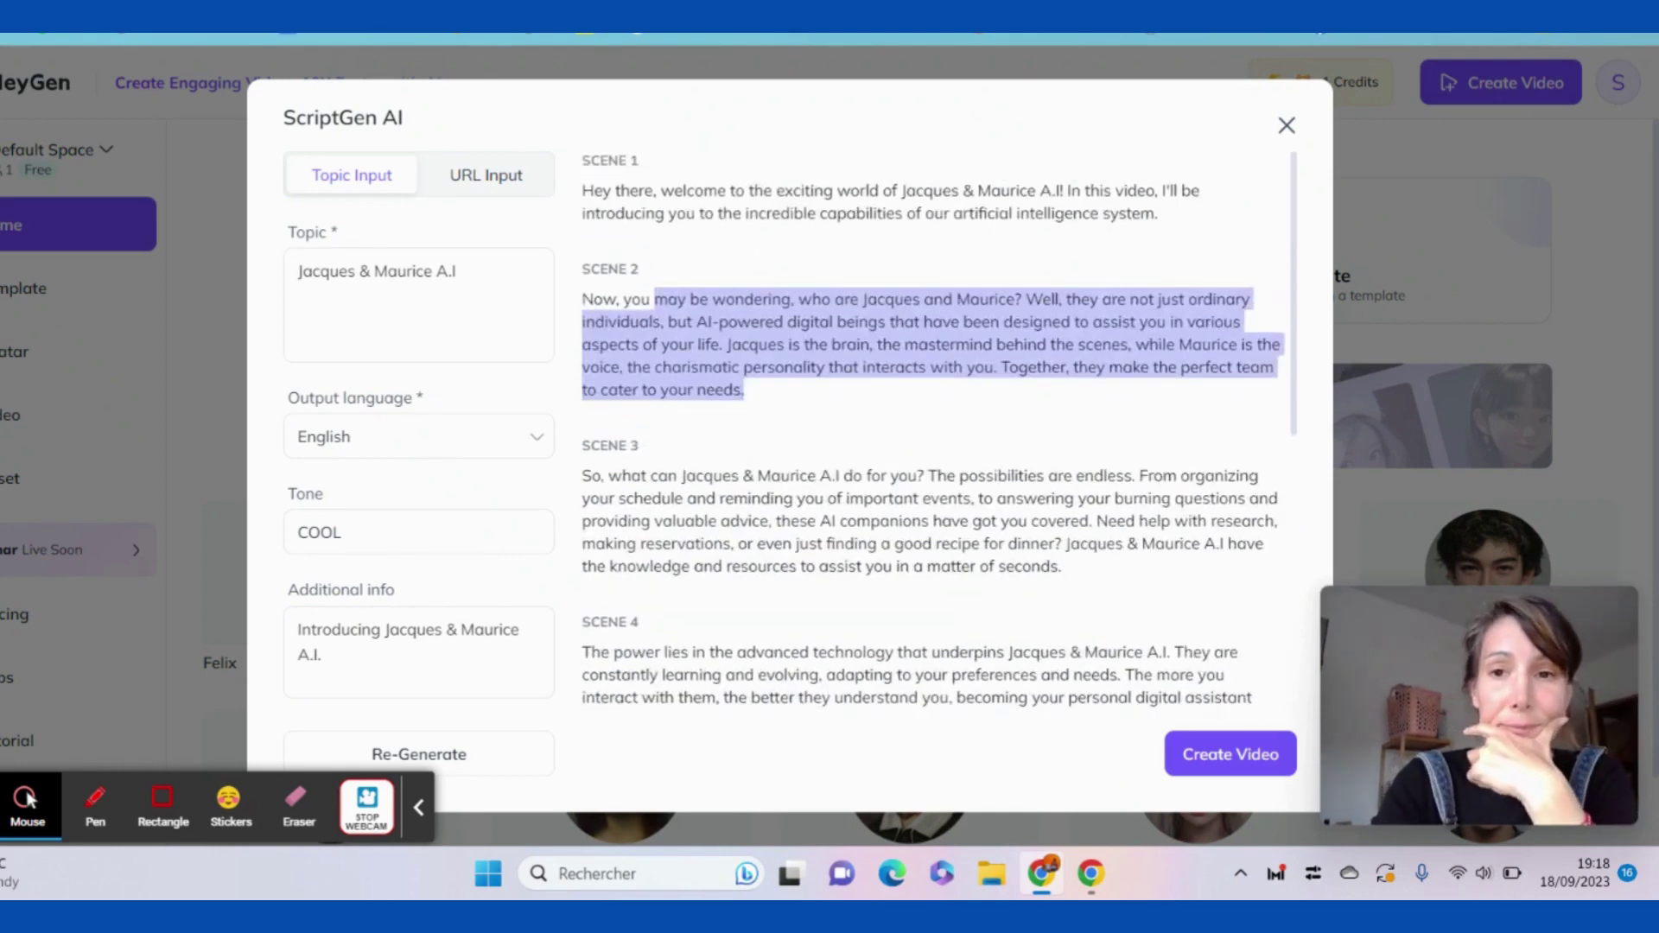
pyautogui.click(1287, 125)
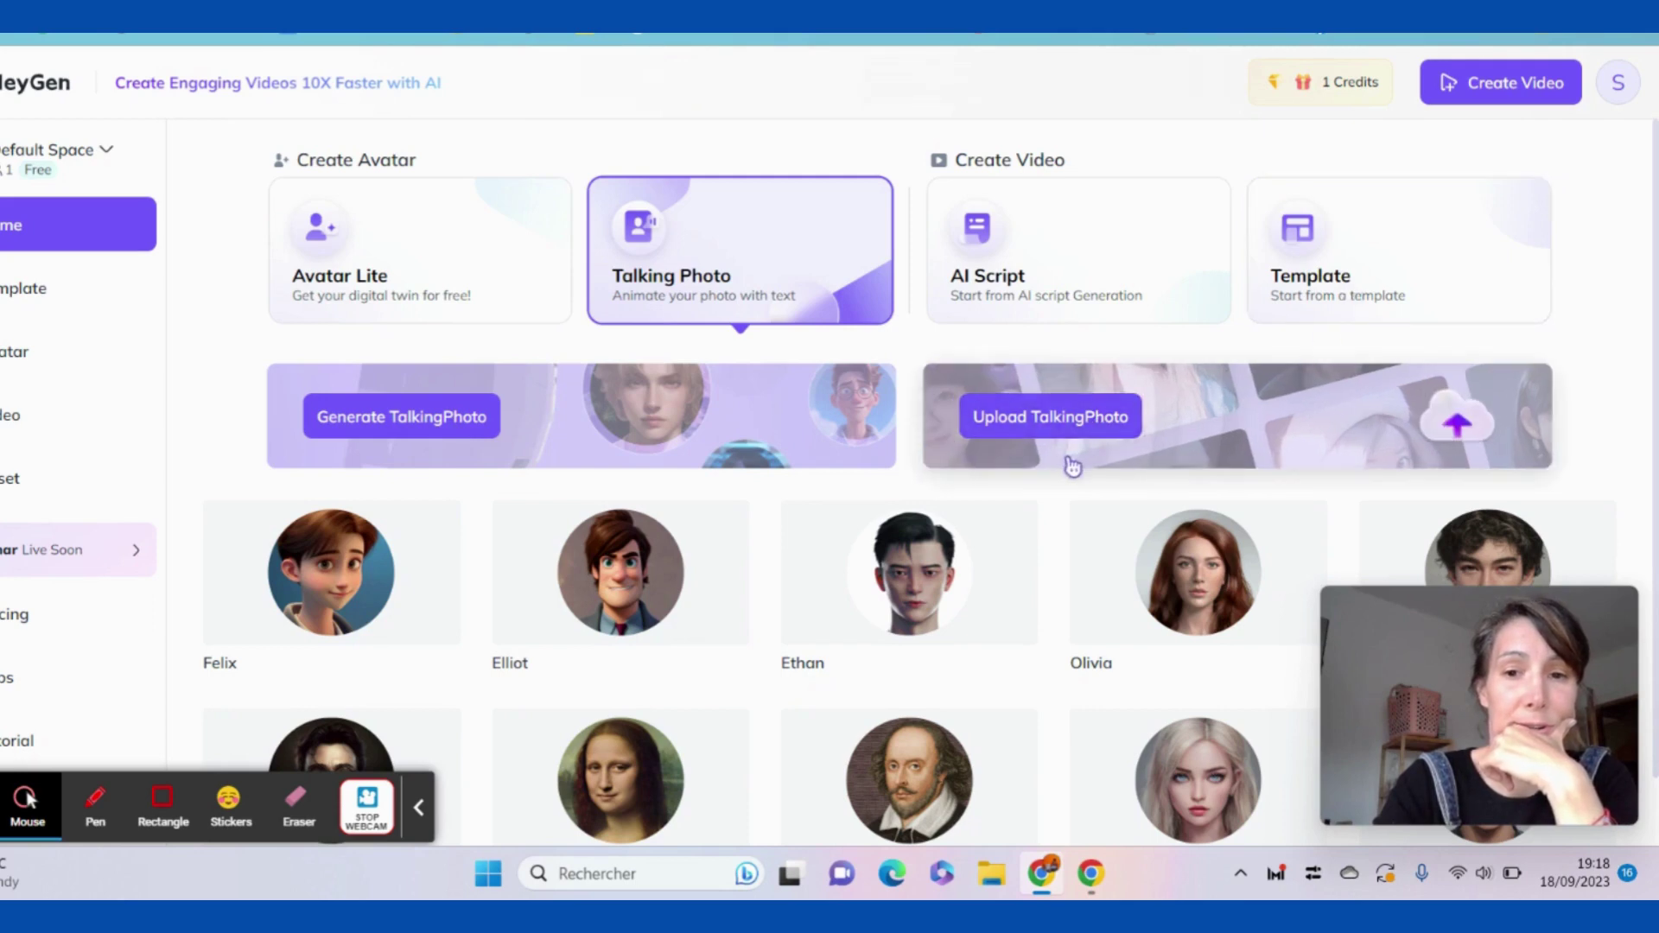
# - Upload the image "Purple Gradient LinkedIn Profile Picture" as a new TalkingPhoto
pyautogui.click(997, 428)
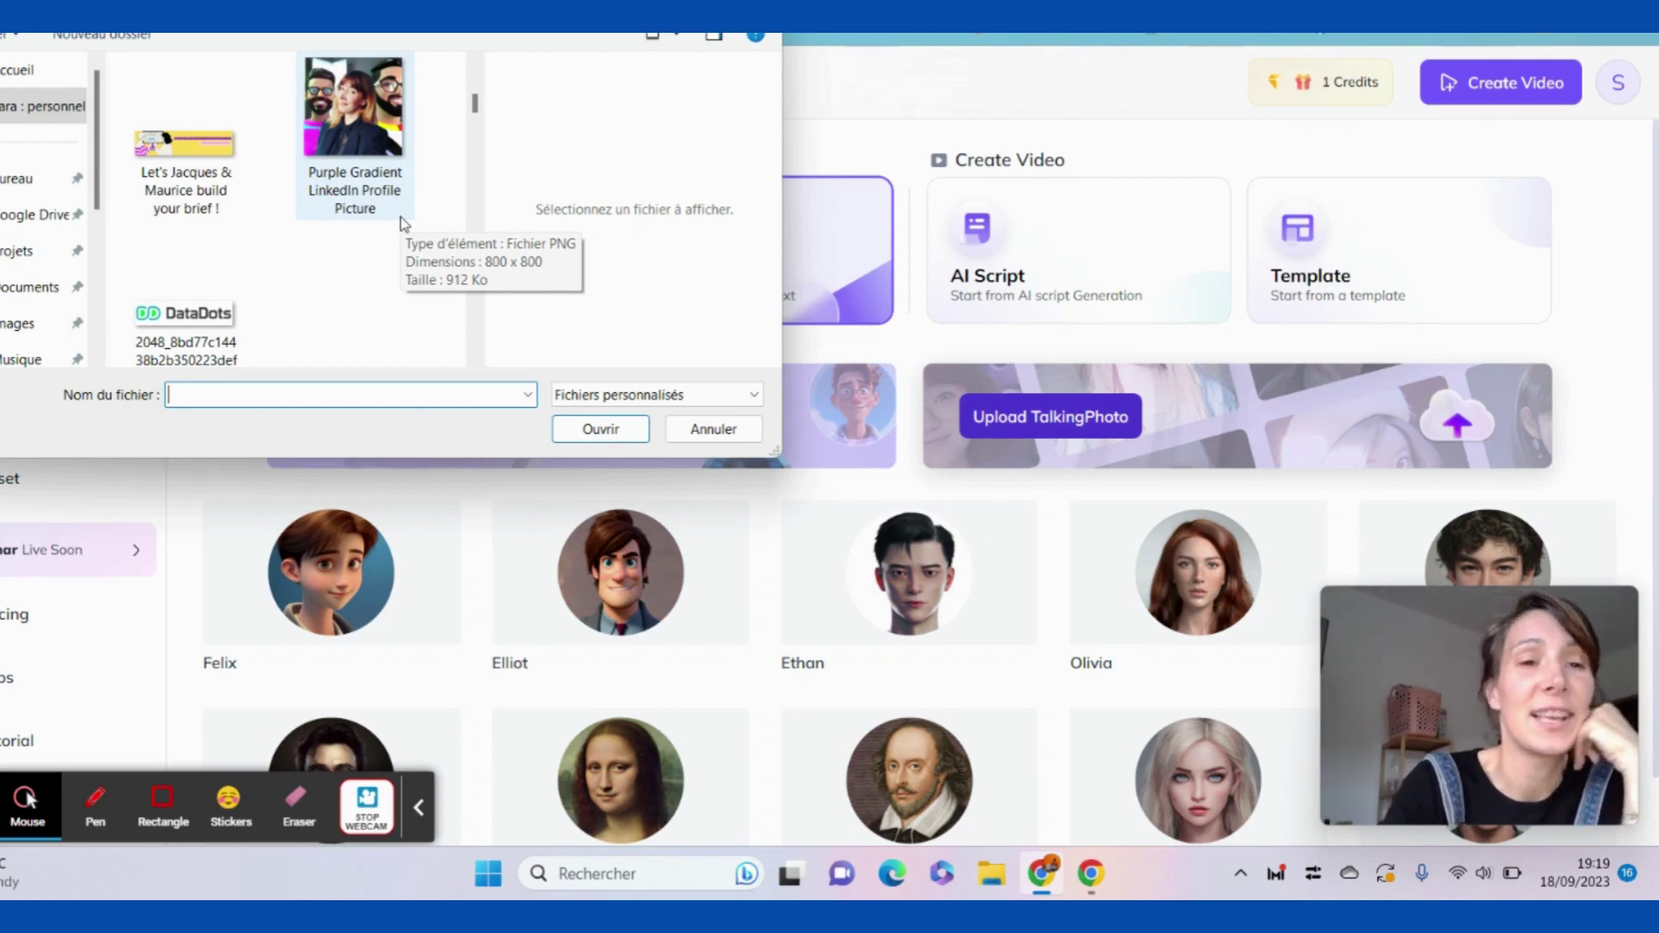
pyautogui.click(367, 215)
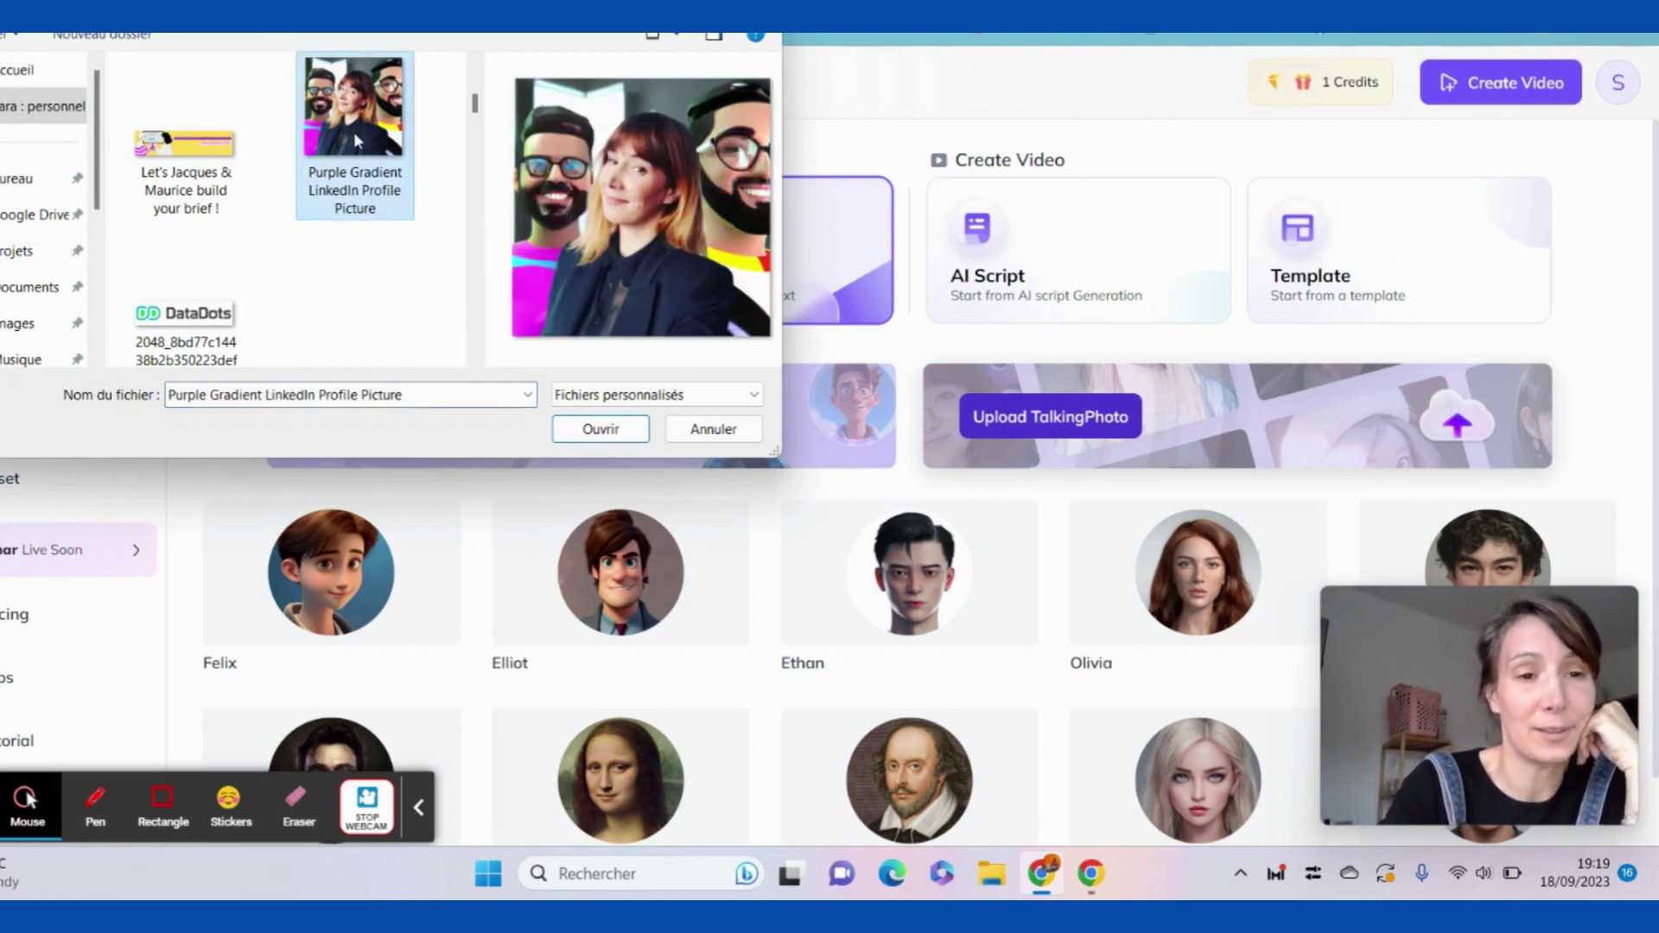
pyautogui.click(601, 429)
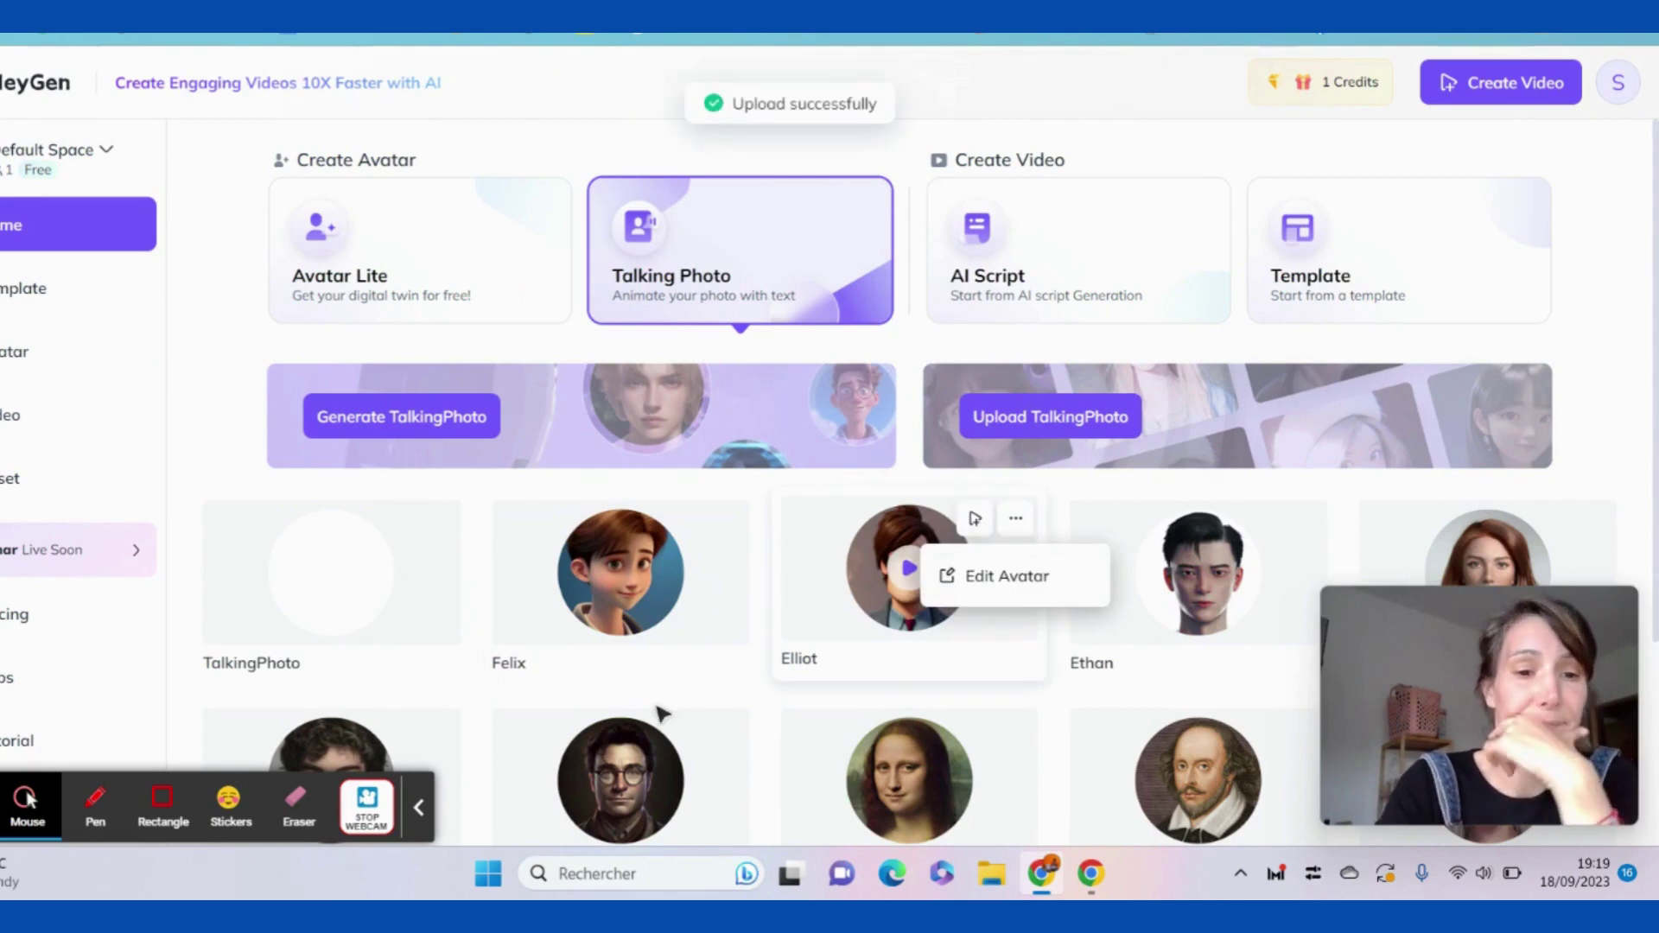
# - Open the uploaded TalkingPhoto for avatar editing, try the Square and Original view modes, and return to the home page without saving
pyautogui.click(355, 581)
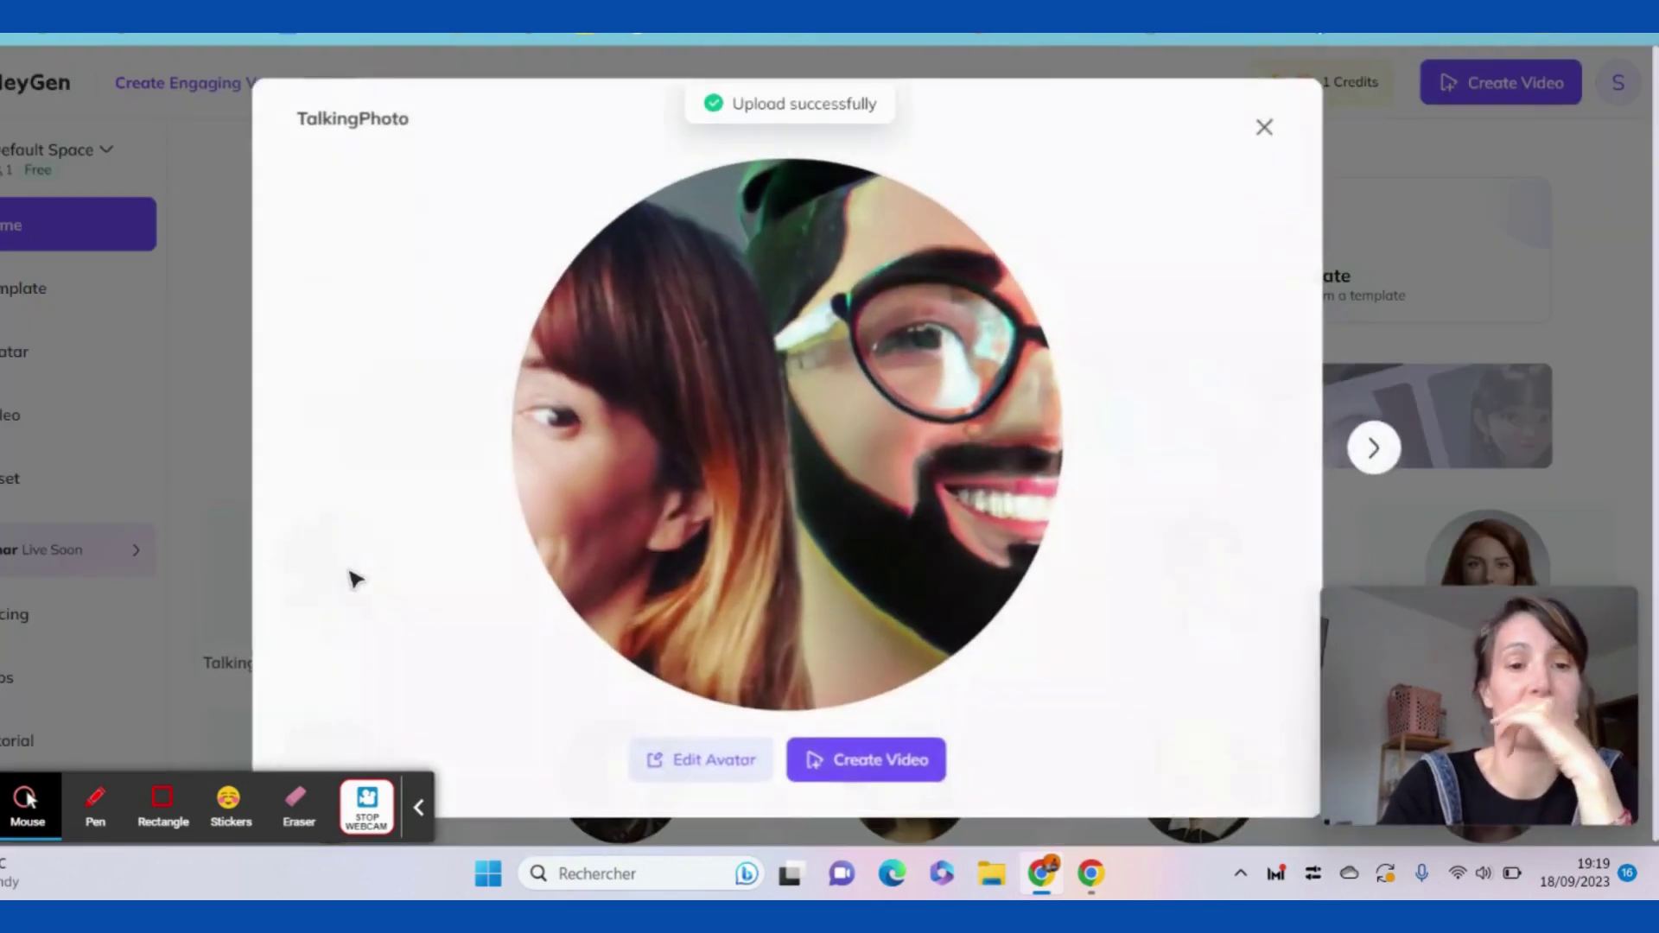
pyautogui.click(886, 774)
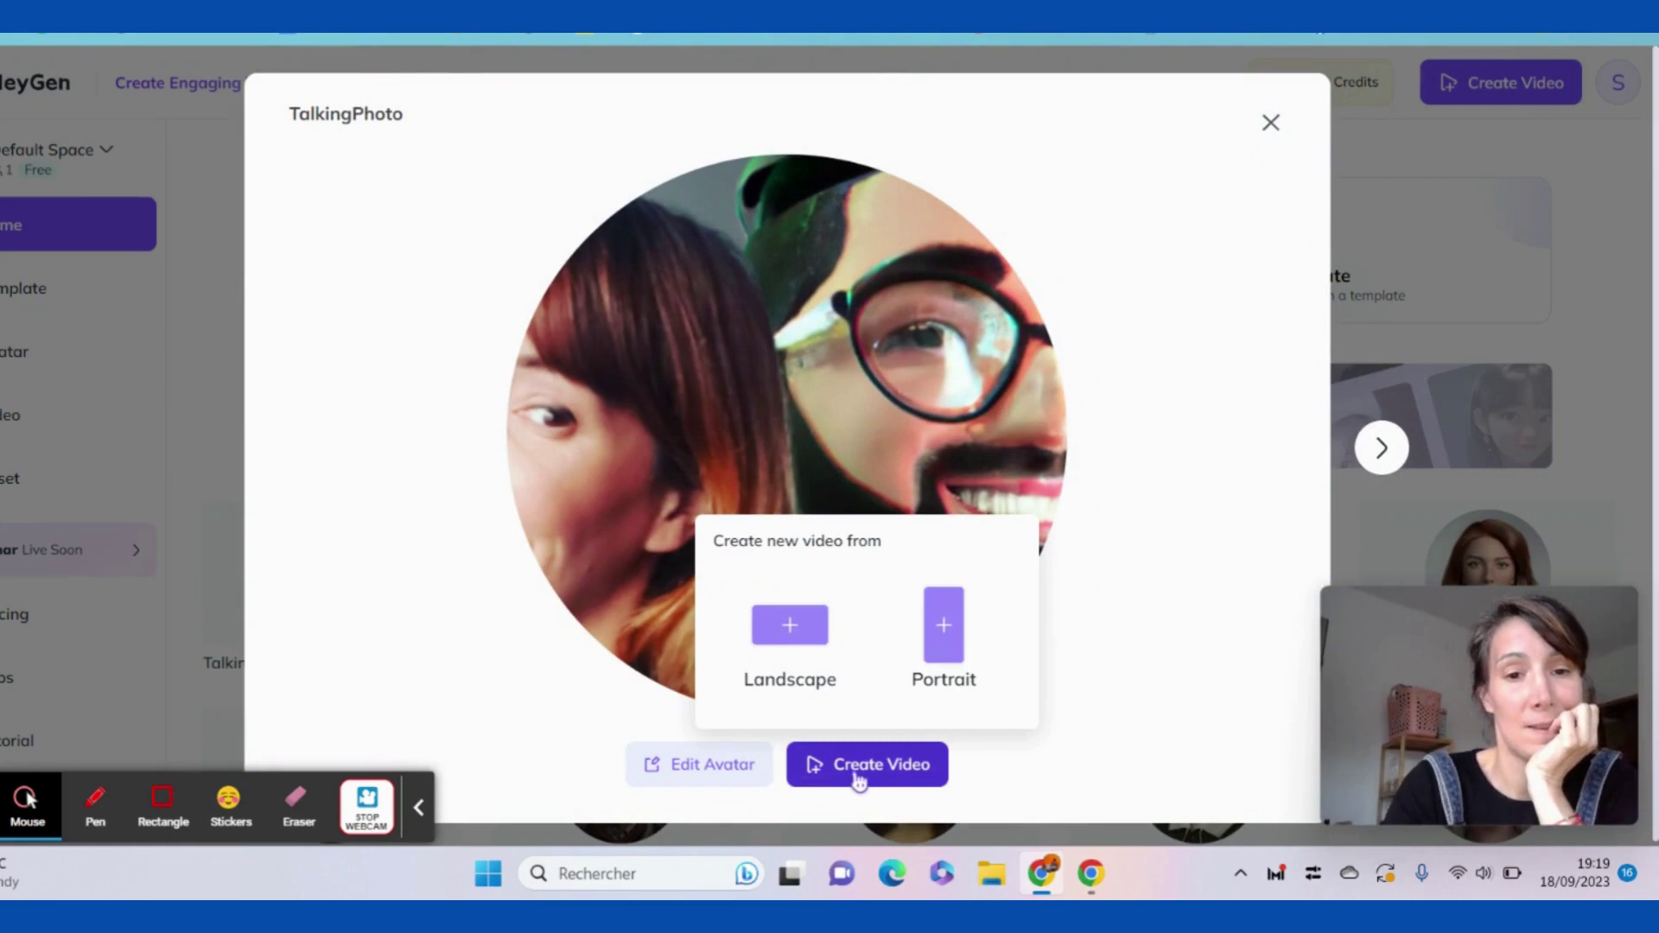
pyautogui.click(744, 764)
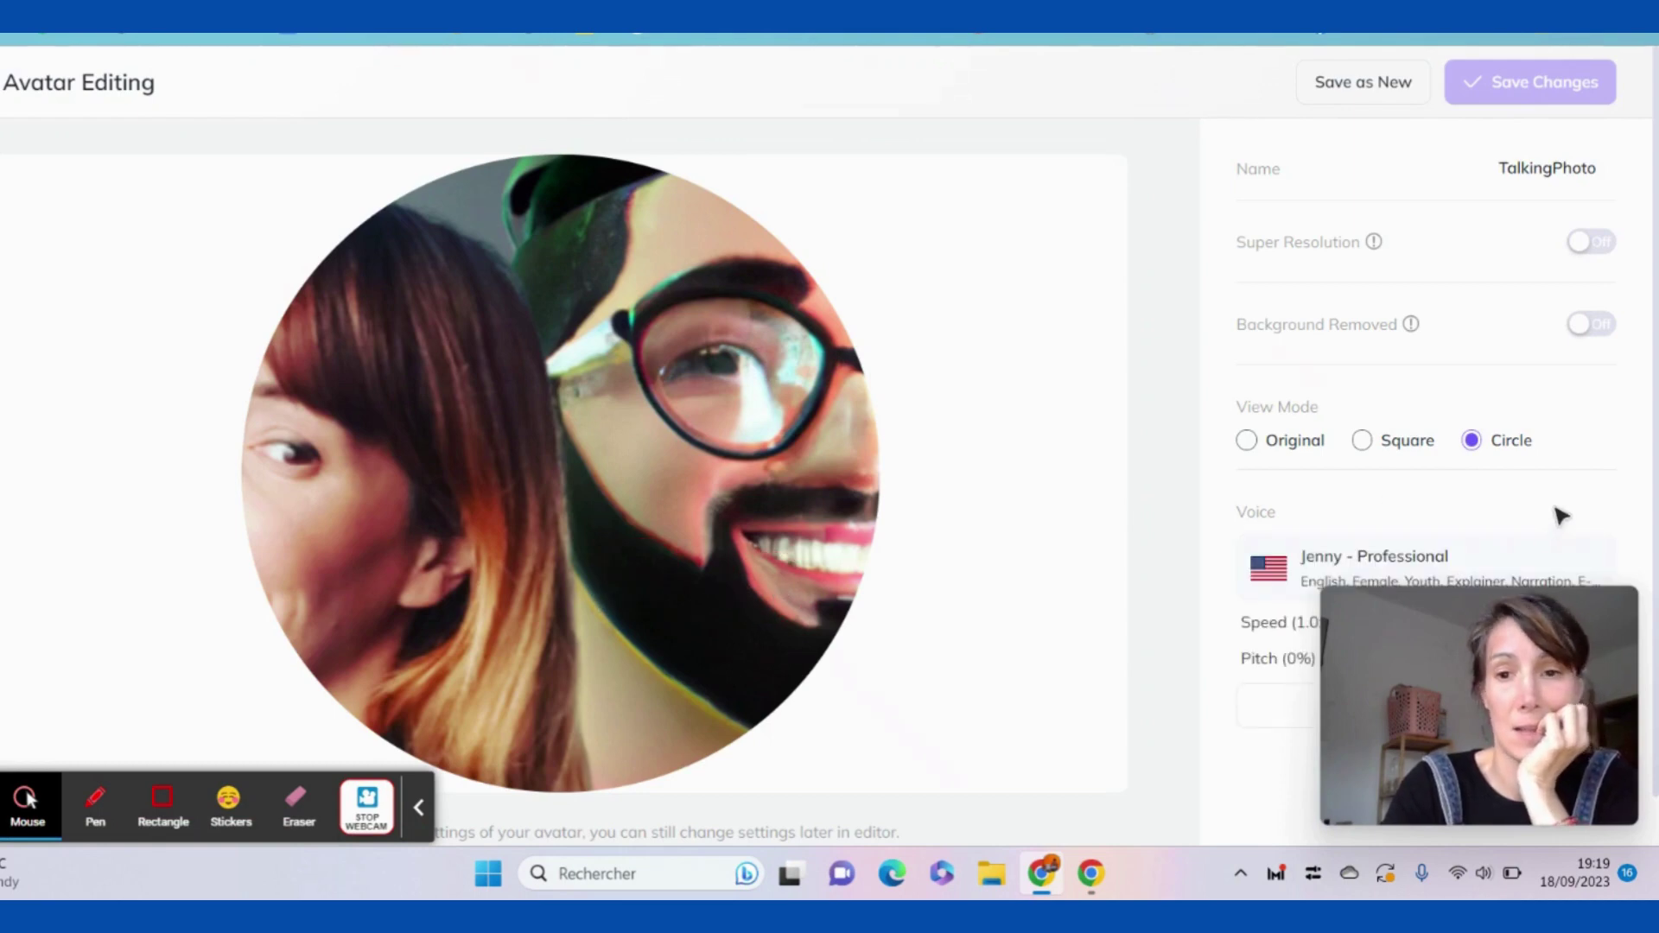
pyautogui.click(1362, 441)
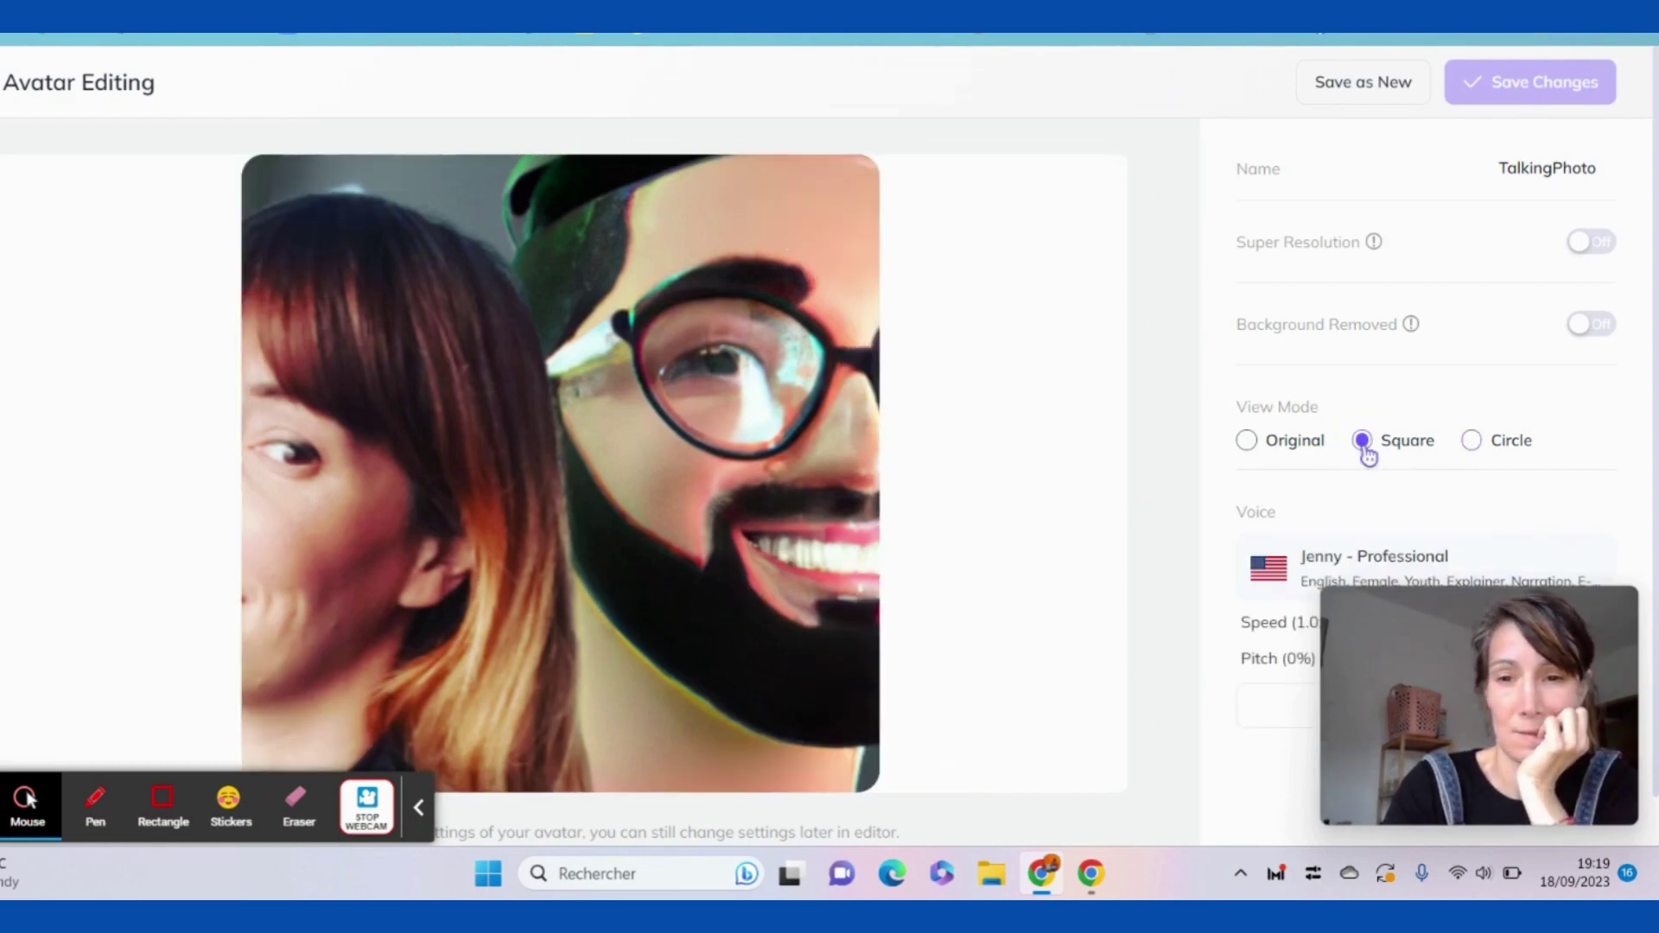
pyautogui.click(1253, 447)
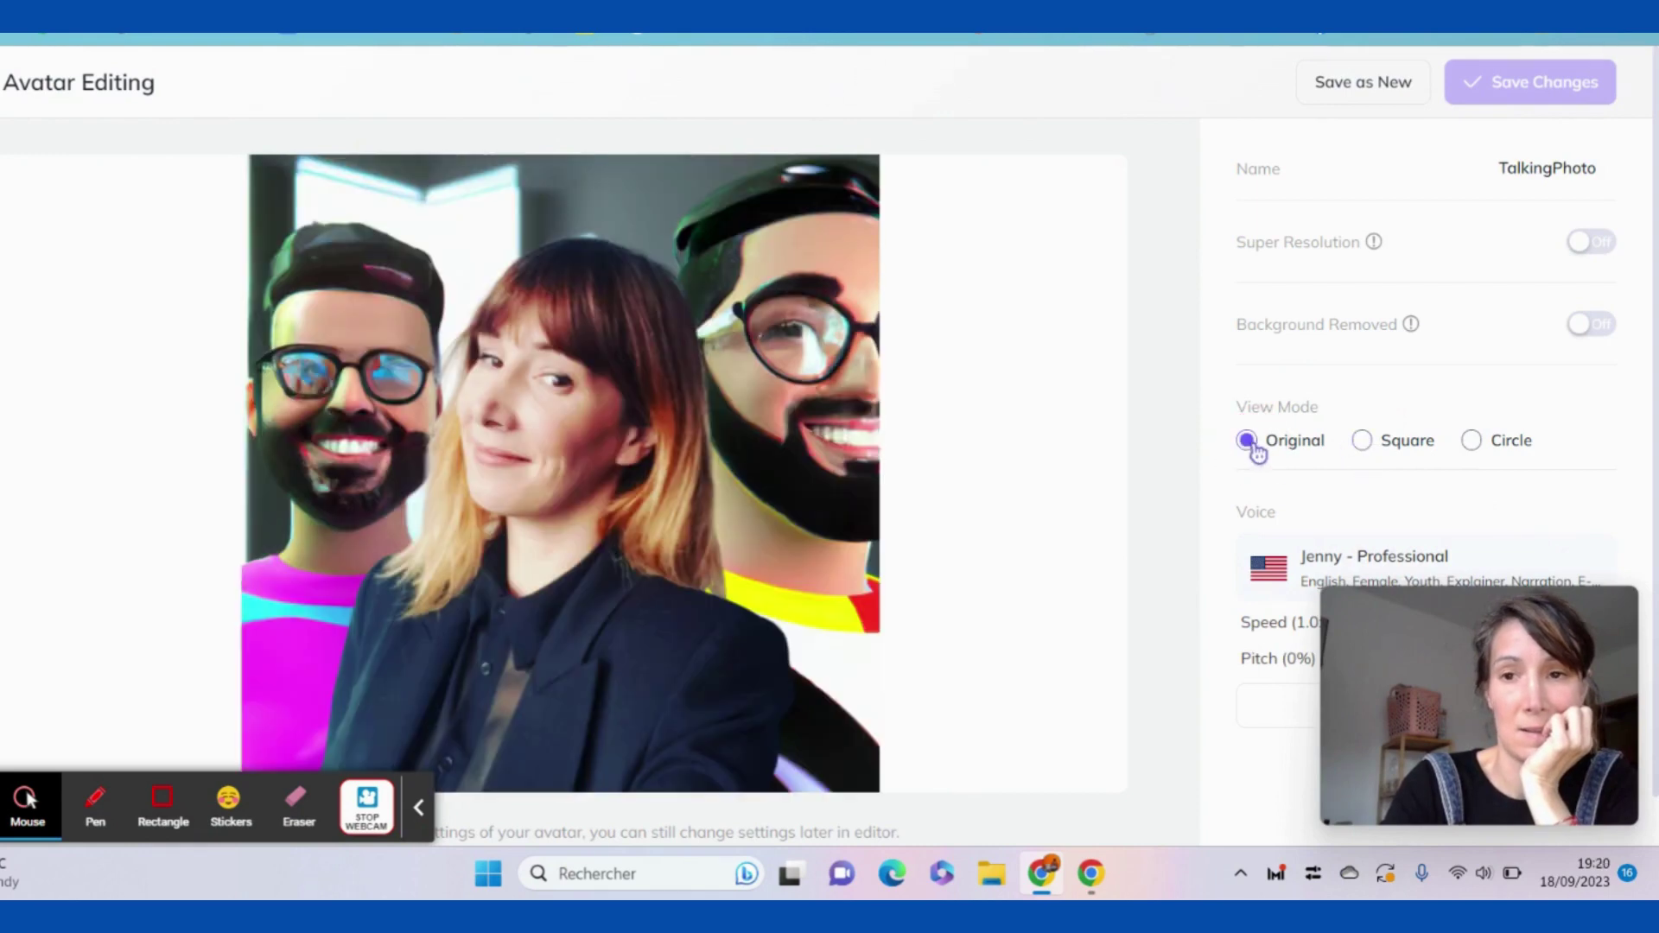
pyautogui.click(4, 87)
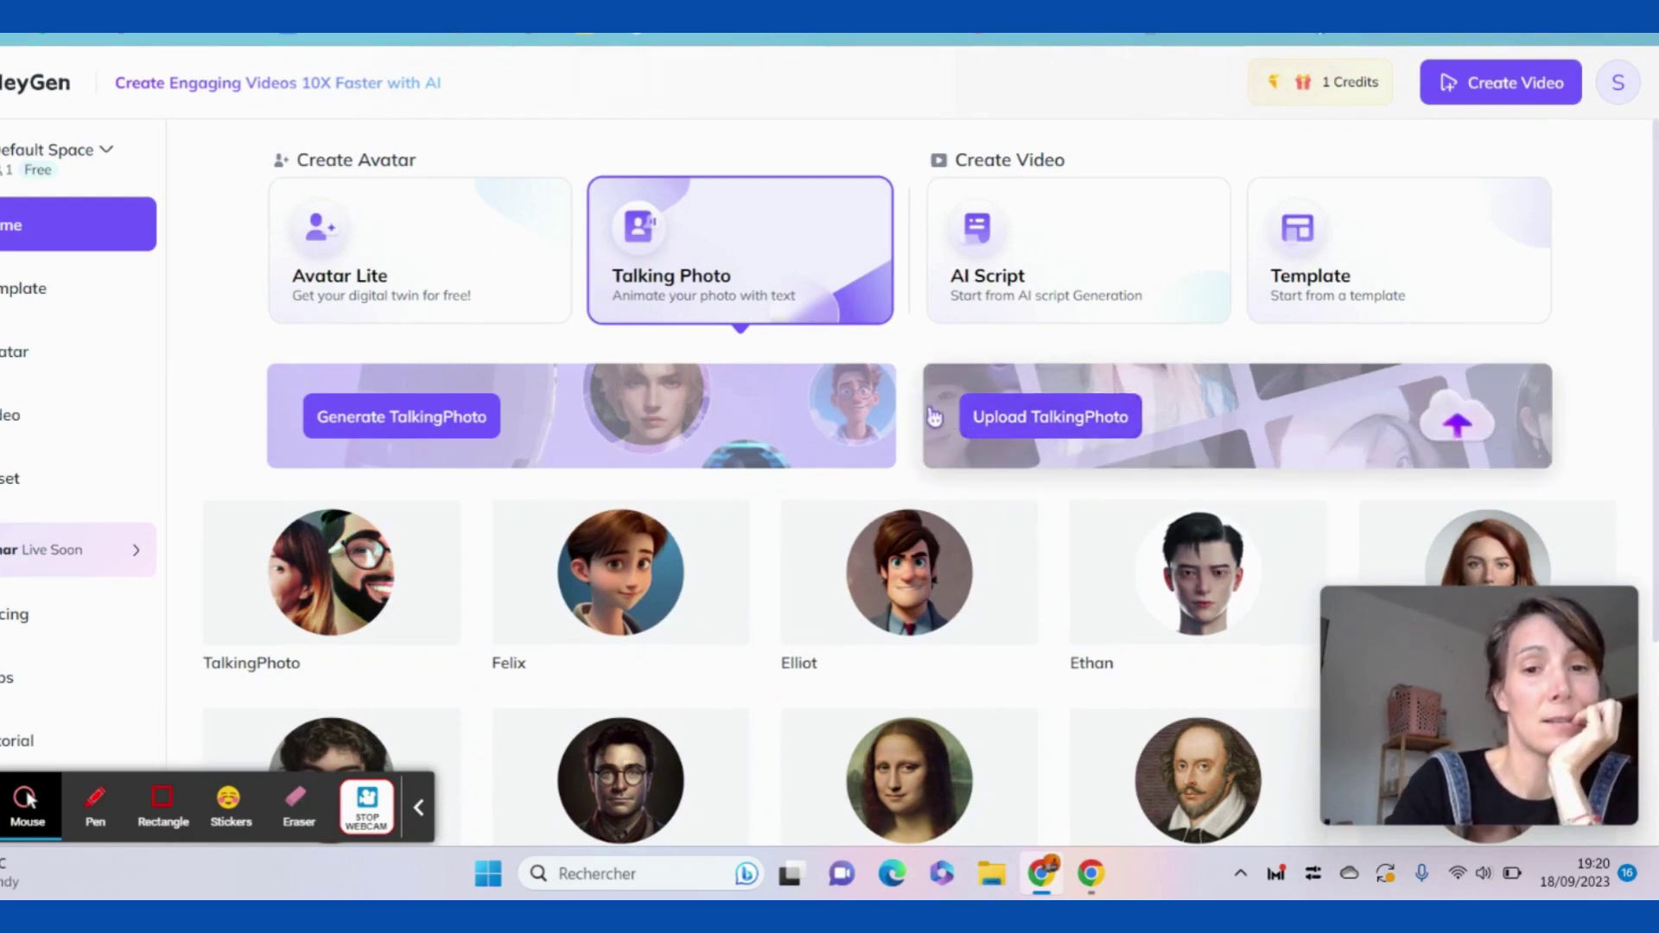
# - Generate an AI TalkingPhoto from the suggested prompt "Sunglasses, blue eyes, plaid scarf, white hair, female"
pyautogui.click(471, 416)
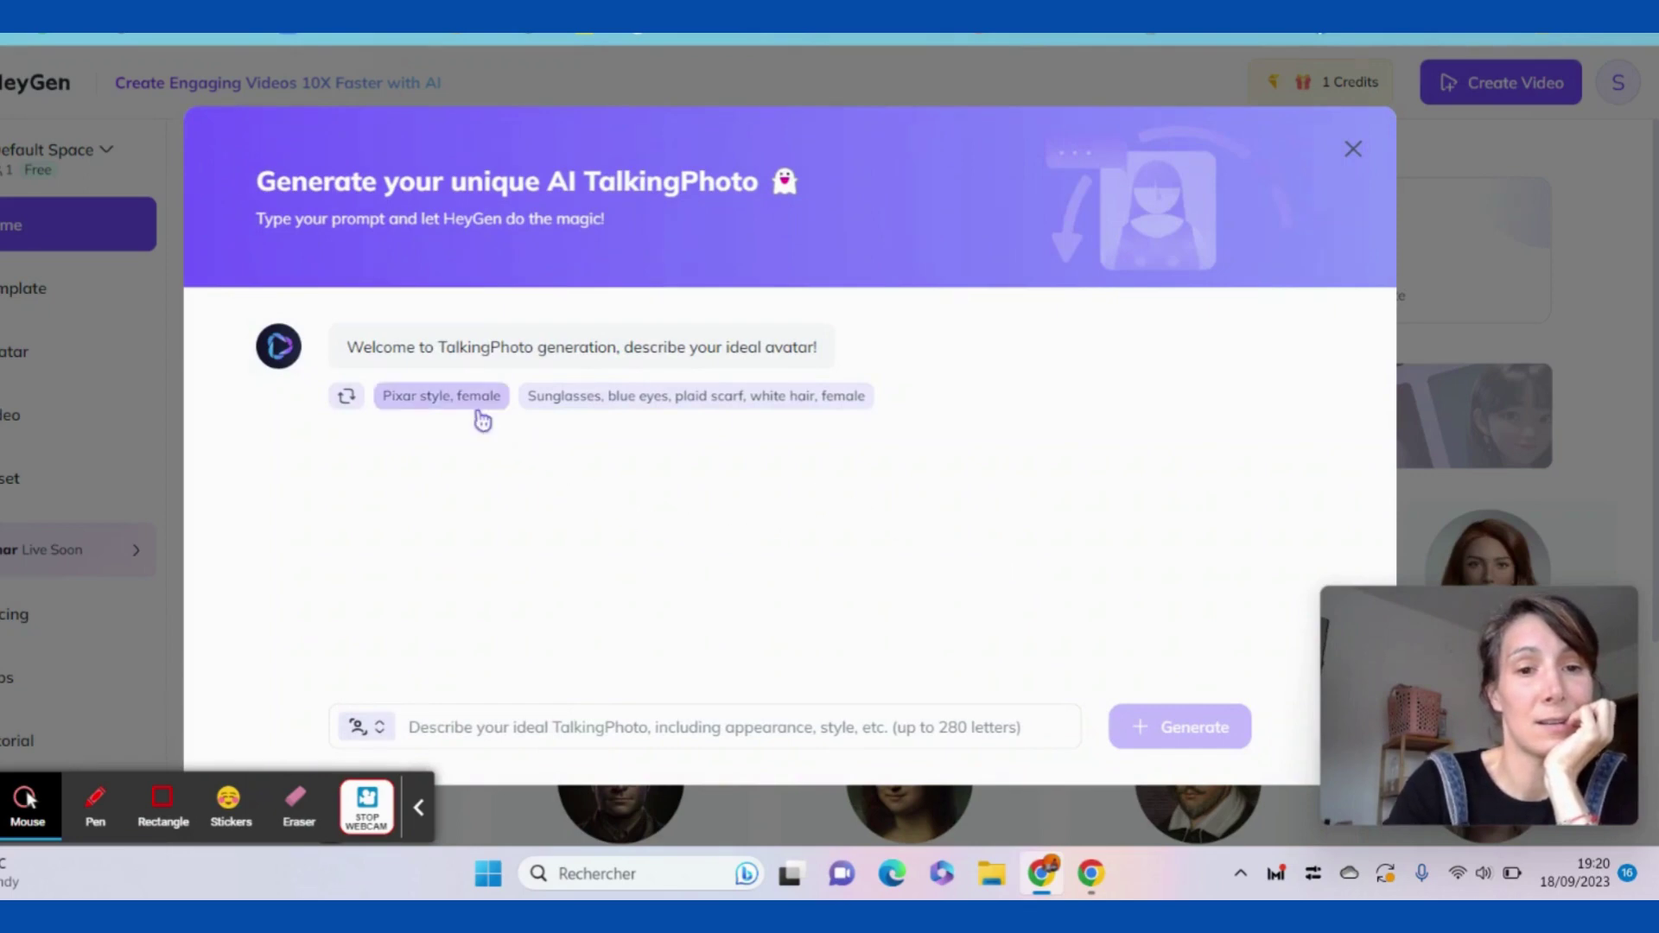
pyautogui.click(574, 406)
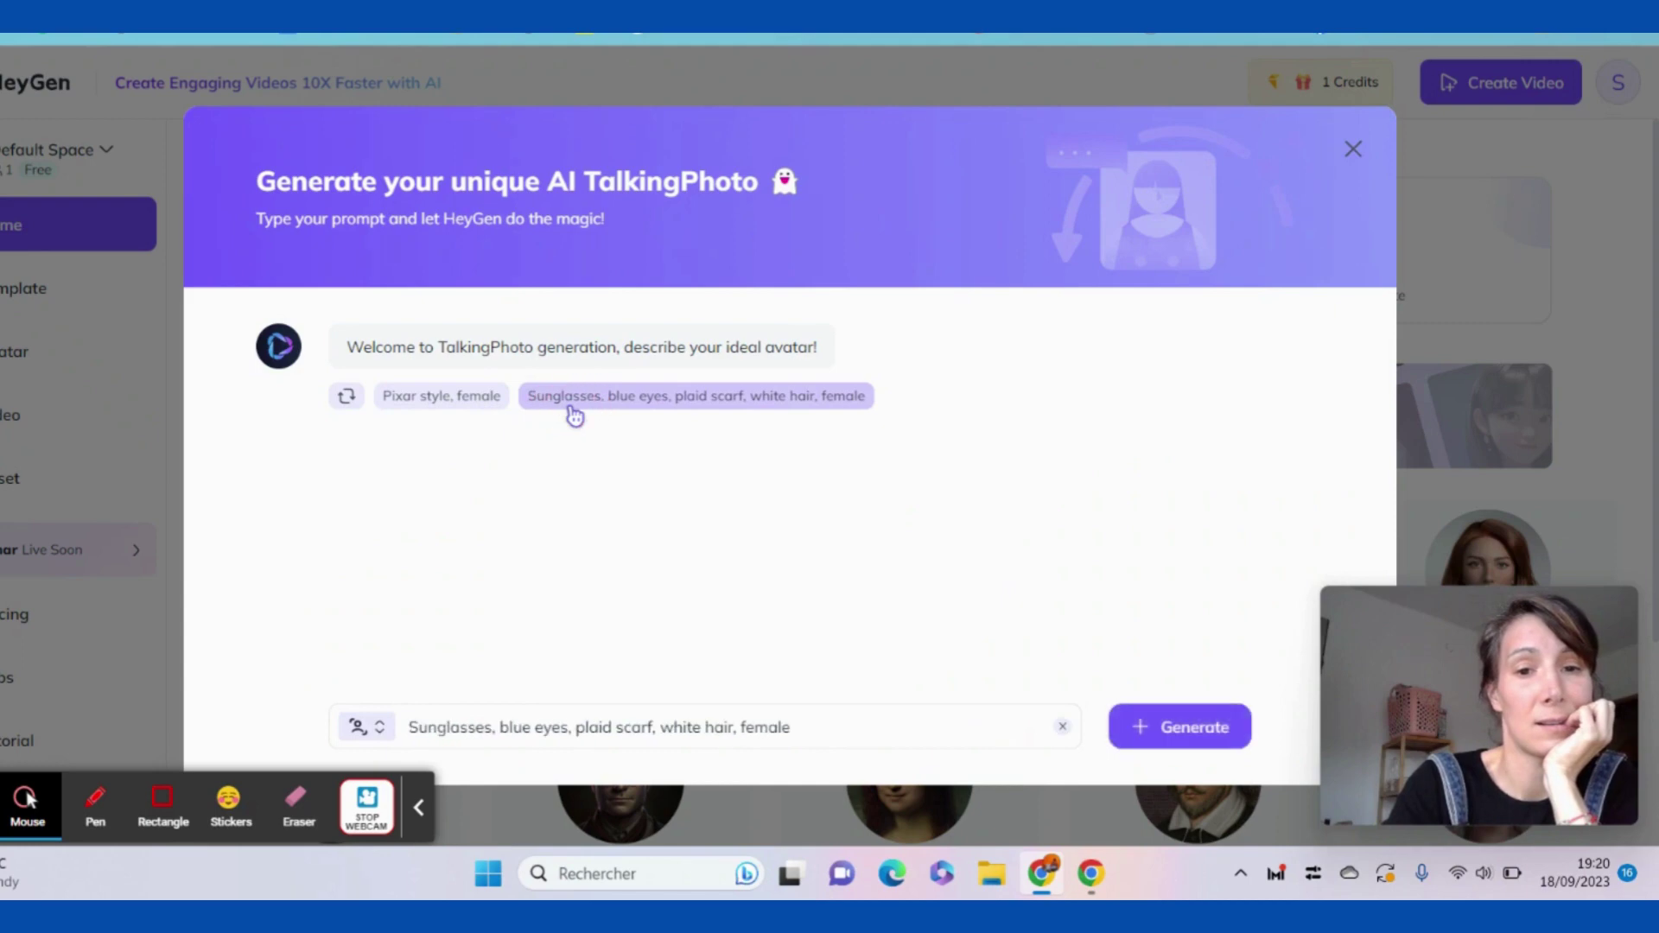
pyautogui.click(480, 726)
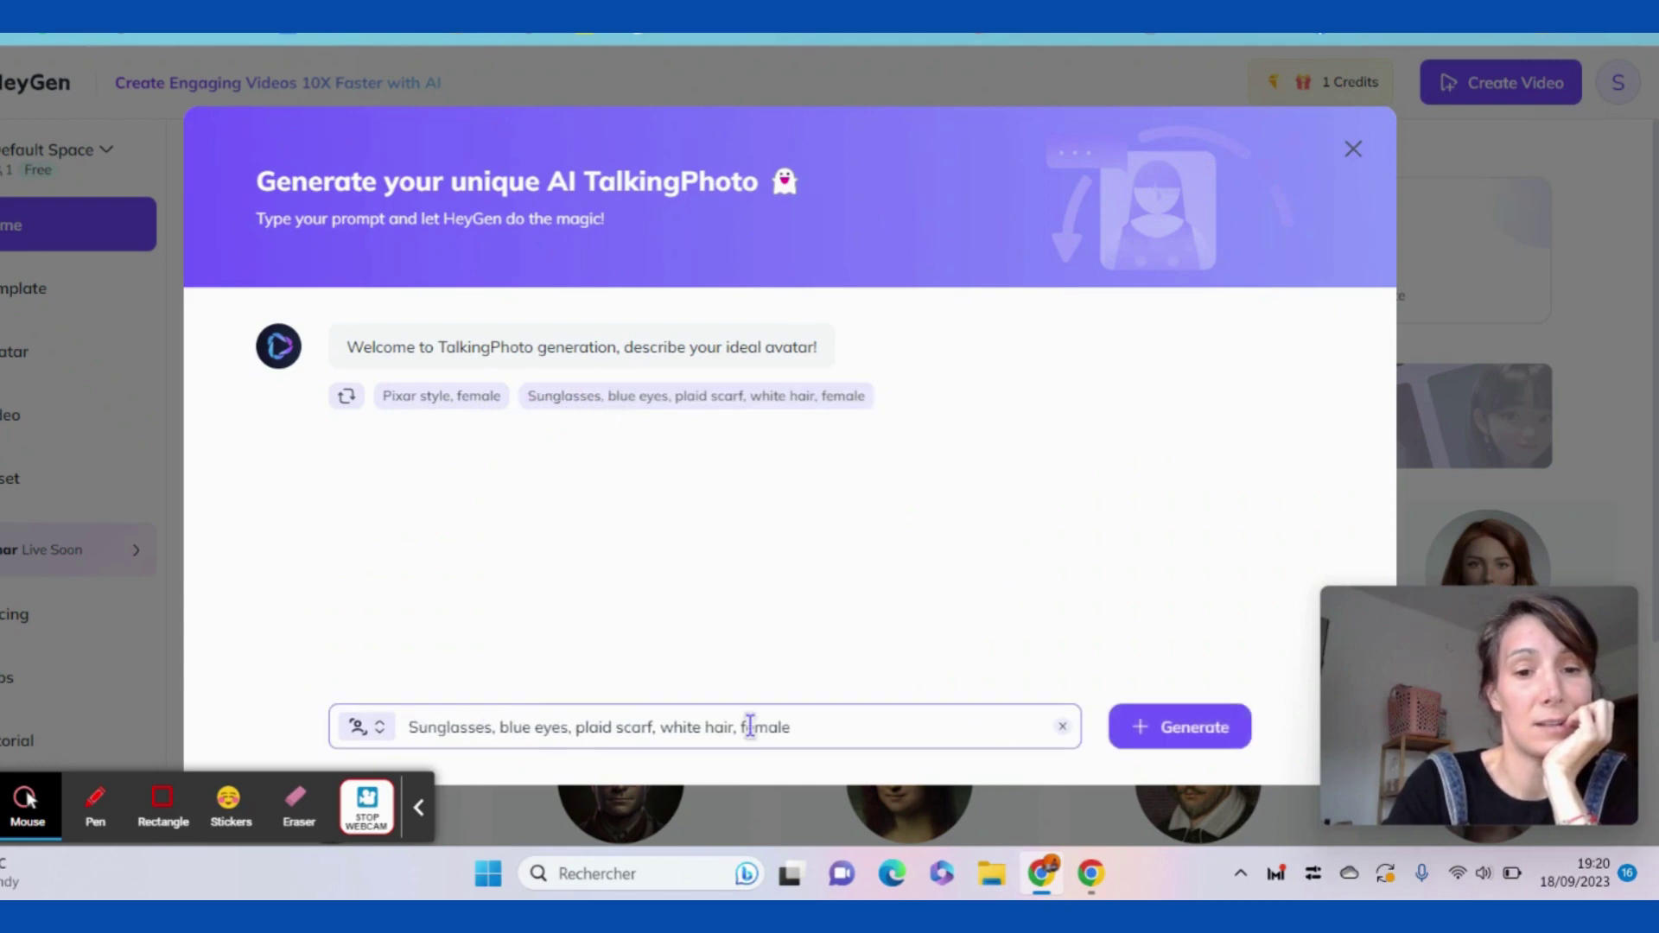
pyautogui.click(1160, 738)
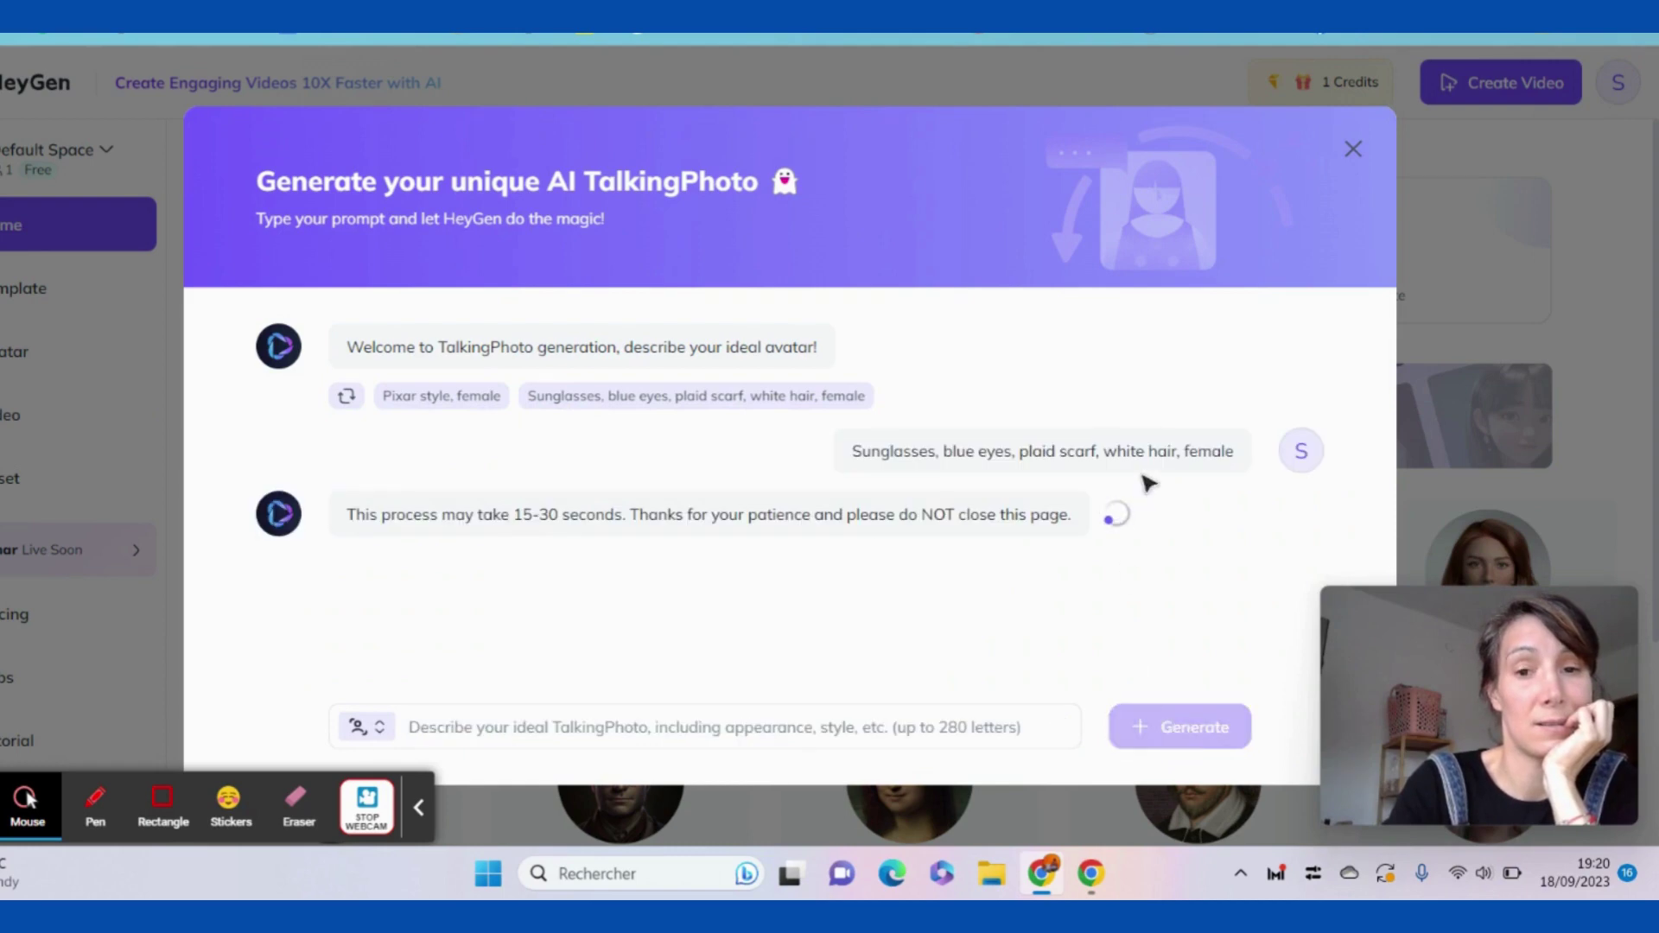